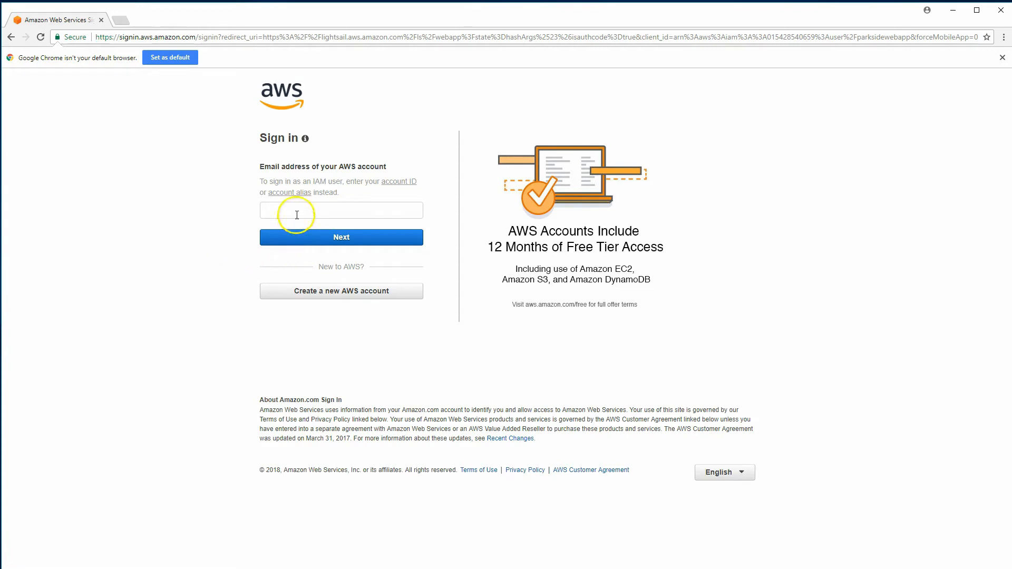
Sign in to AWS as the root user with the account e-mail and password
click(297, 214)
text(m****)
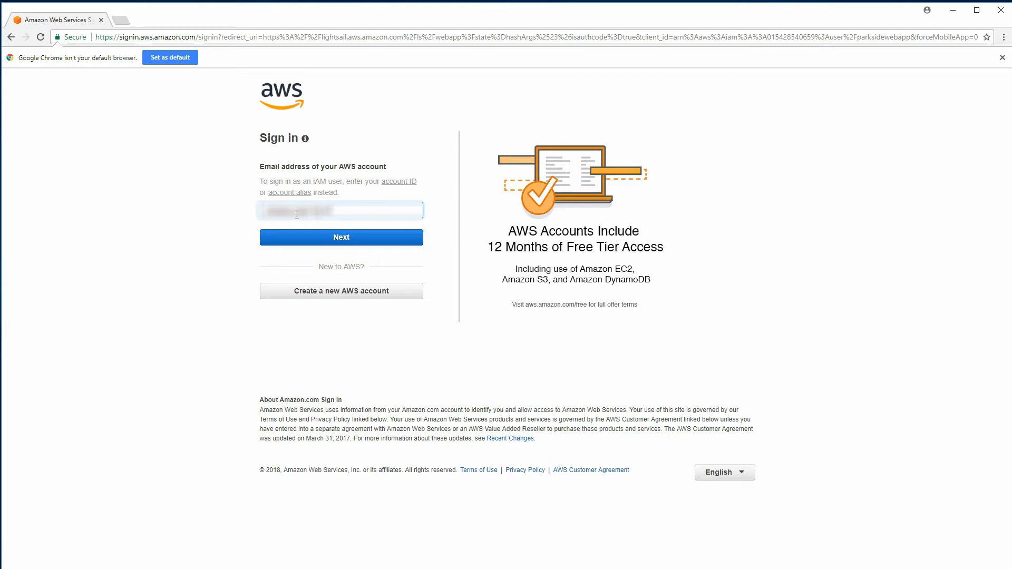
text(************)
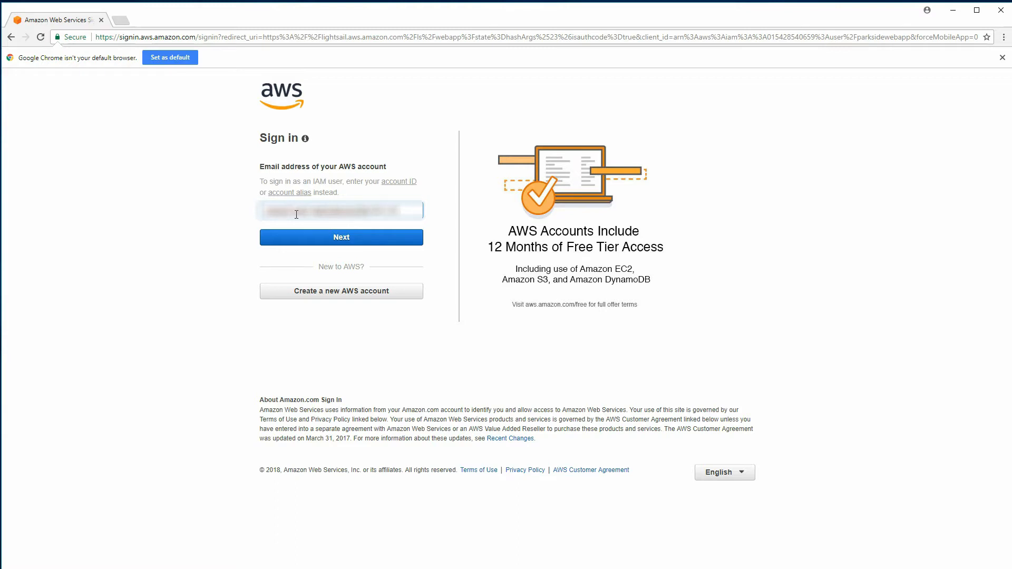
click(298, 236)
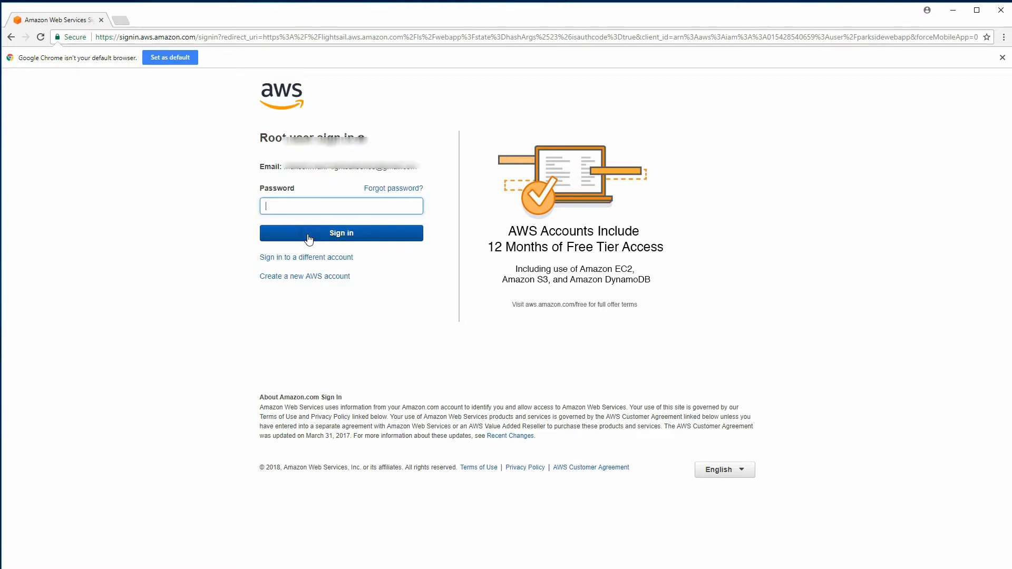
text(*)
click(309, 239)
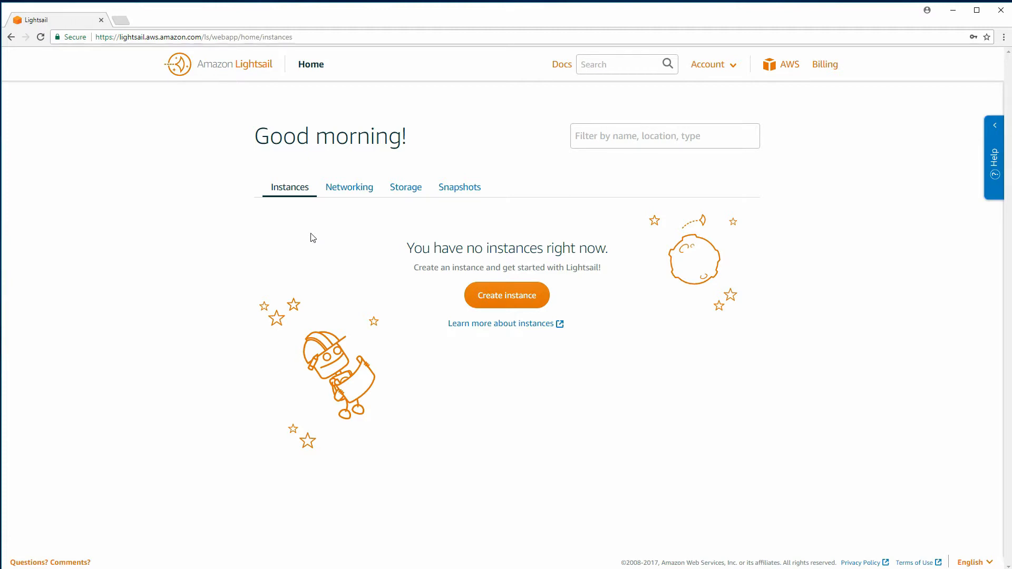
Start a new Lightsail instance in Ohio, Zone A (us-east-2a)
click(314, 239)
click(476, 296)
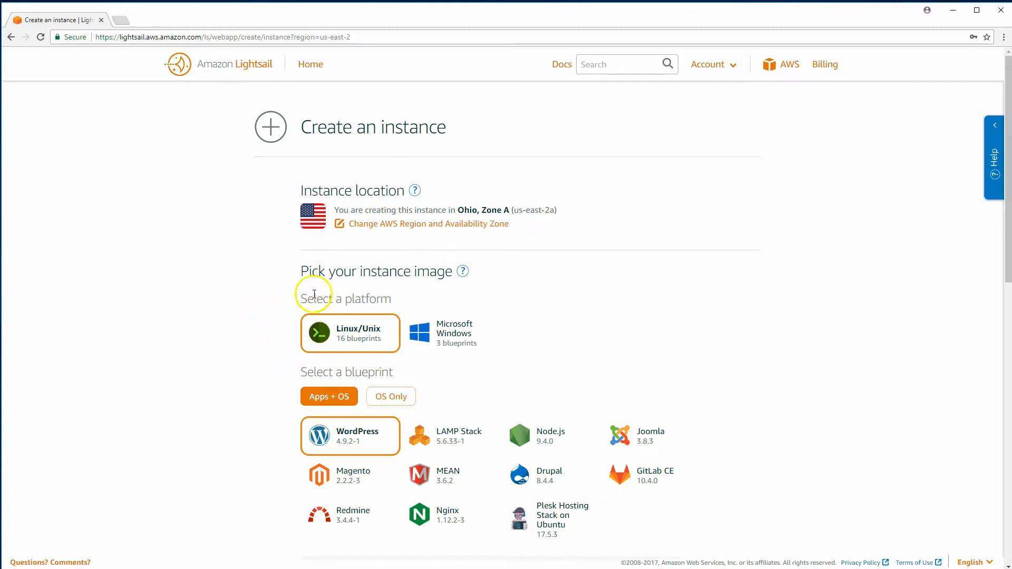
scroll(275, 318, down, 2)
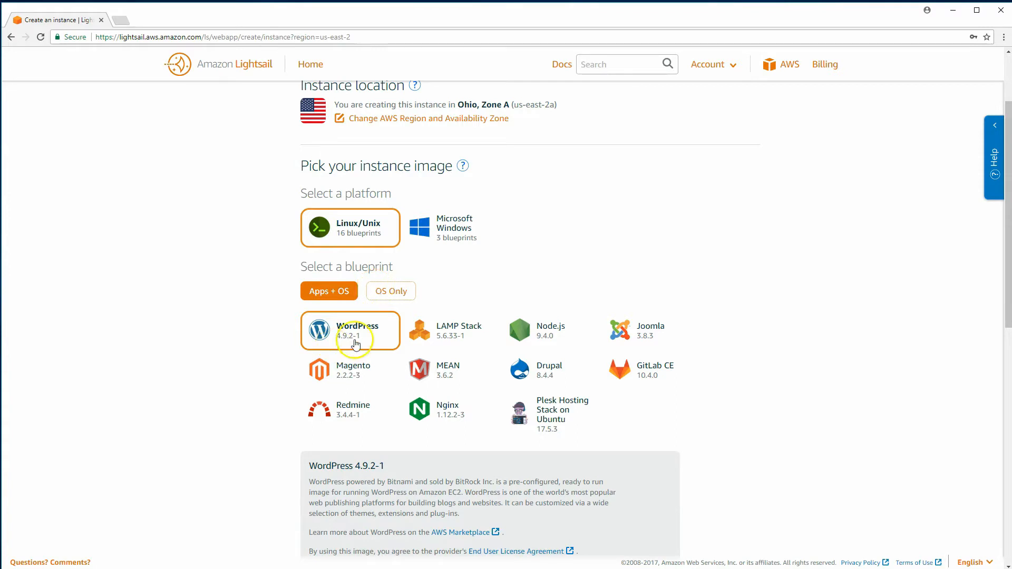
Pick the OS Only Ubuntu 16.04 LTS image for the new instance
click(390, 292)
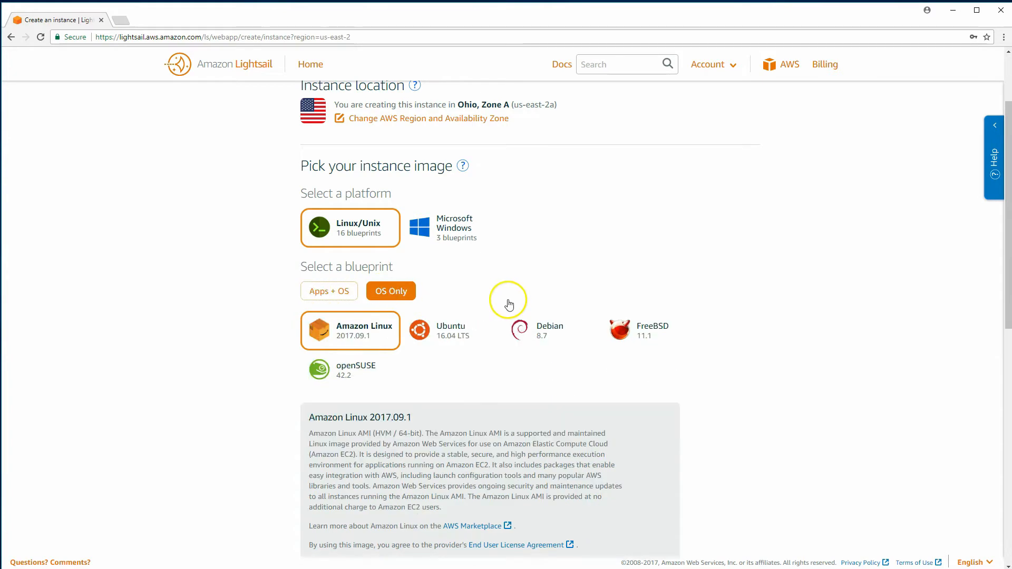
click(443, 339)
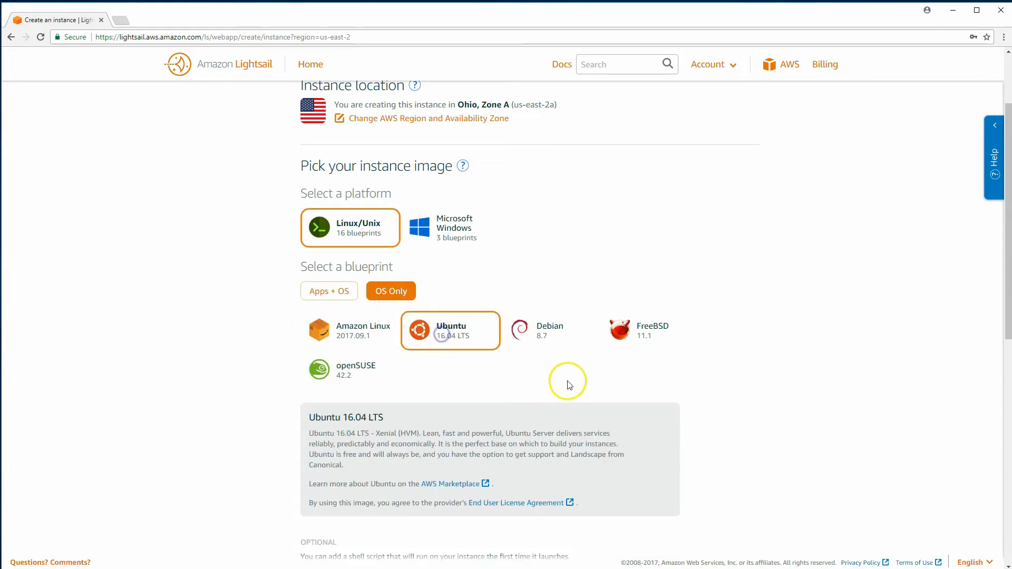
scroll(737, 425, down, 5)
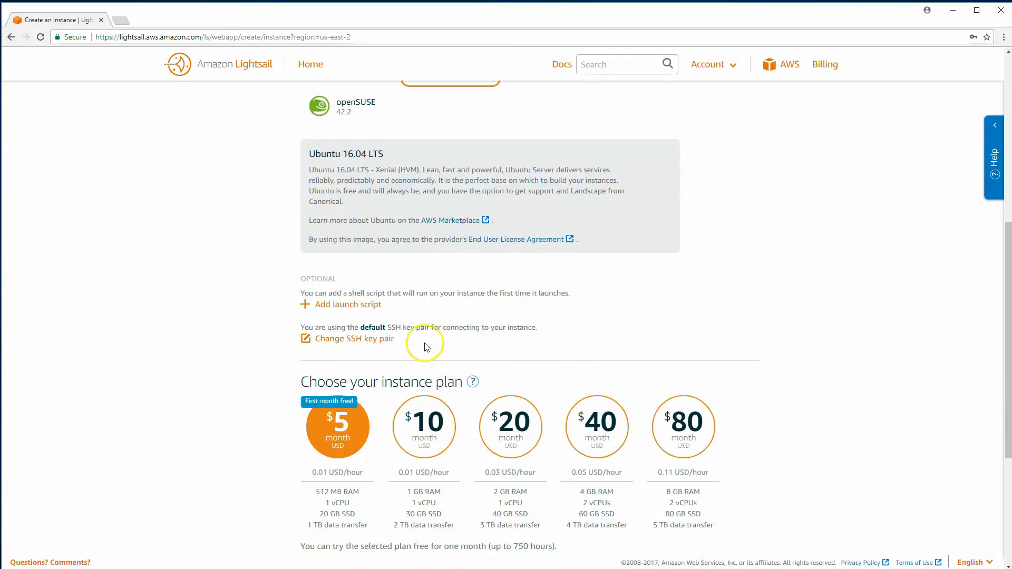
scroll(340, 357, down, 2)
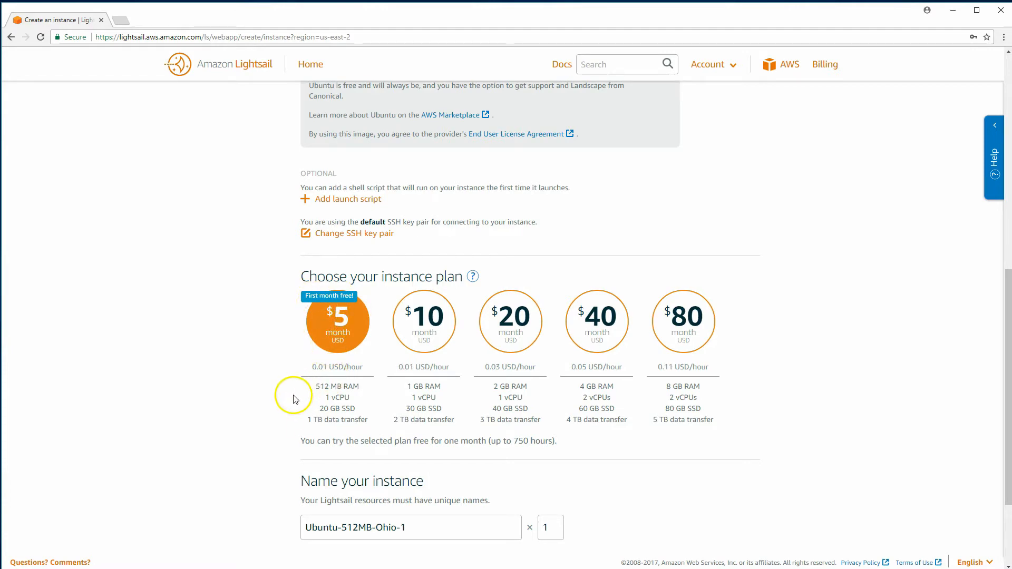
scroll(294, 397, down, 2)
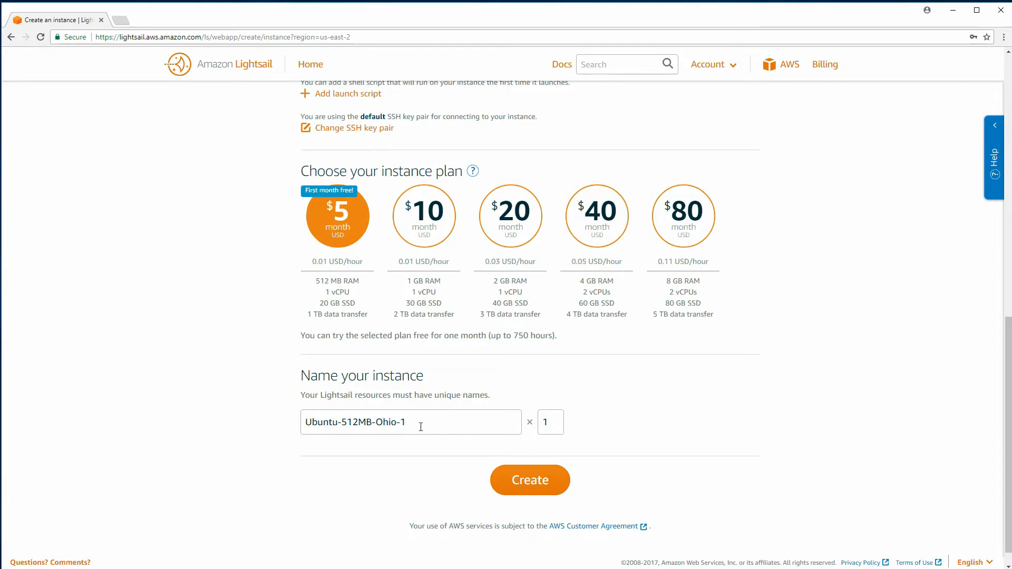
Name the instance MyUbuntuServer-Ubuntu-512MB-Ohio-1 and create it on the $5 plan
drag(419, 427, 316, 423)
drag(383, 424, 400, 427)
click(400, 429)
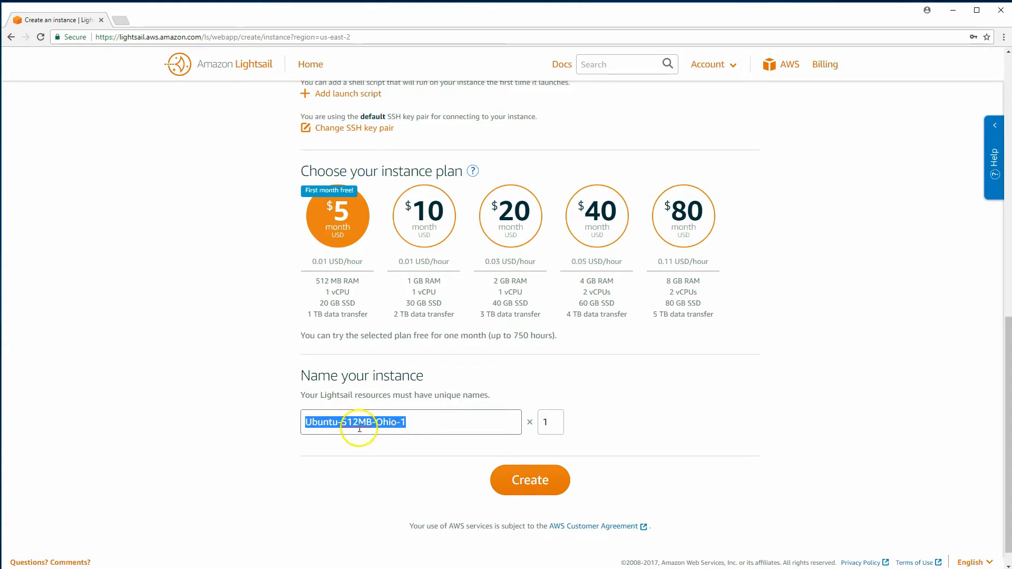
click(308, 421)
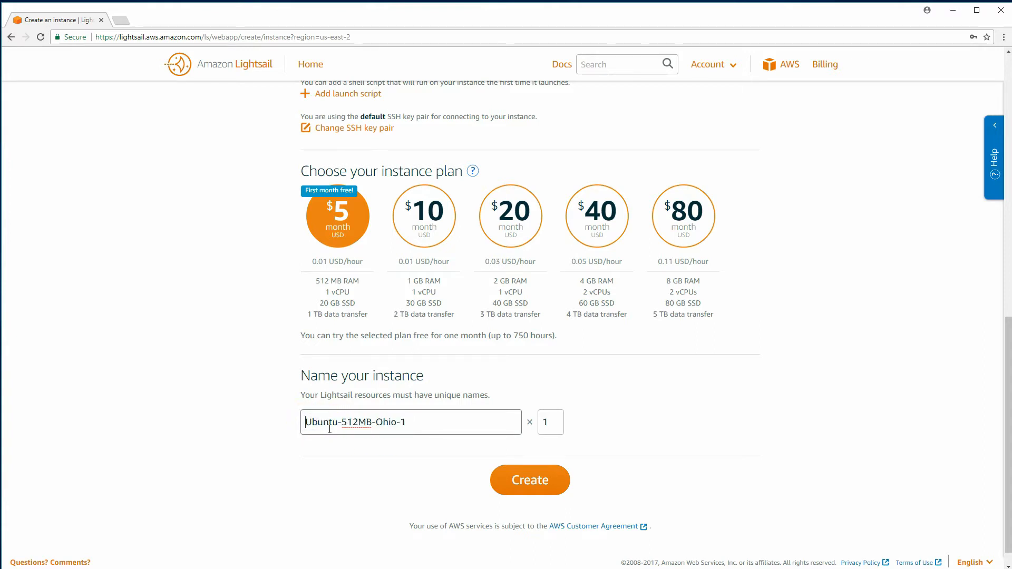
text(My)
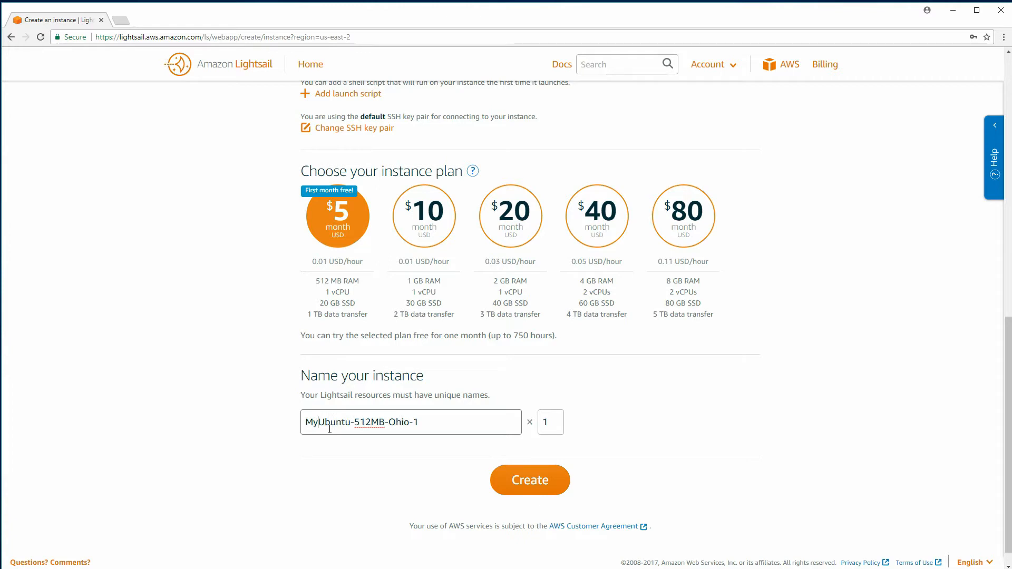
text(UbuntuServer-)
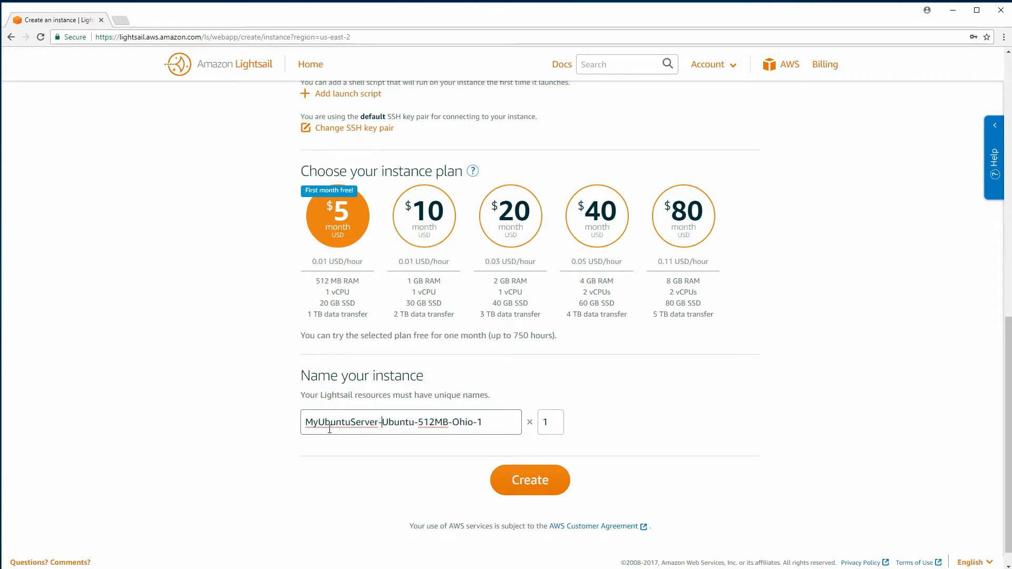
click(511, 480)
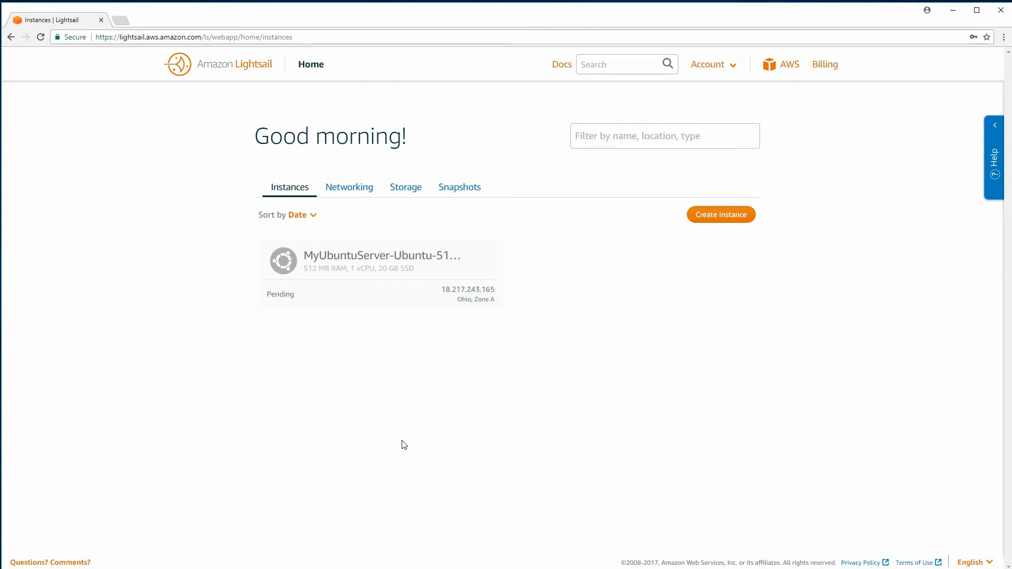
View the instance's networking: public IP 18.217.243.165 with SSH 22 and HTTP 80 rules
click(375, 263)
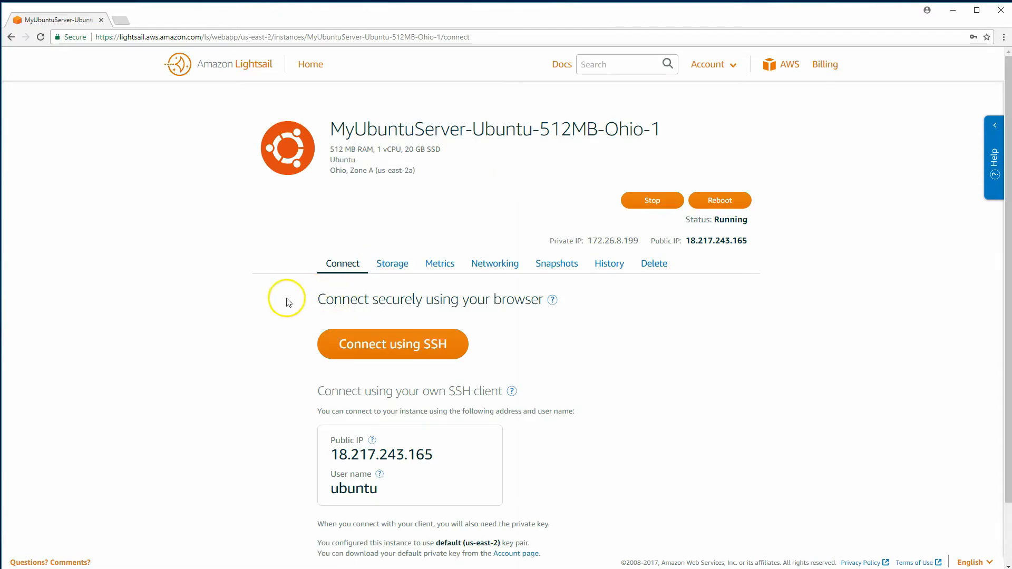
scroll(279, 308, down, 1)
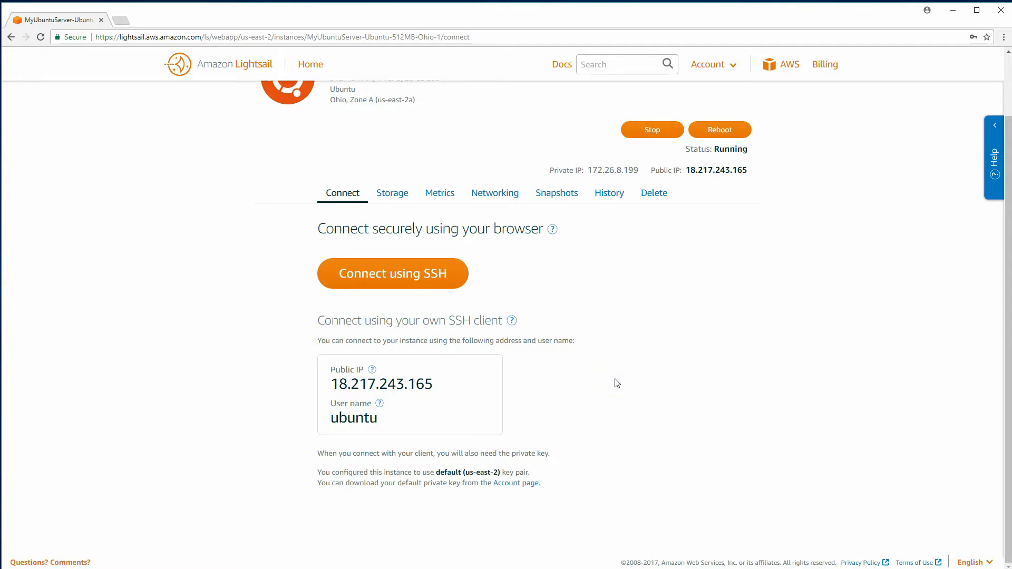
click(493, 194)
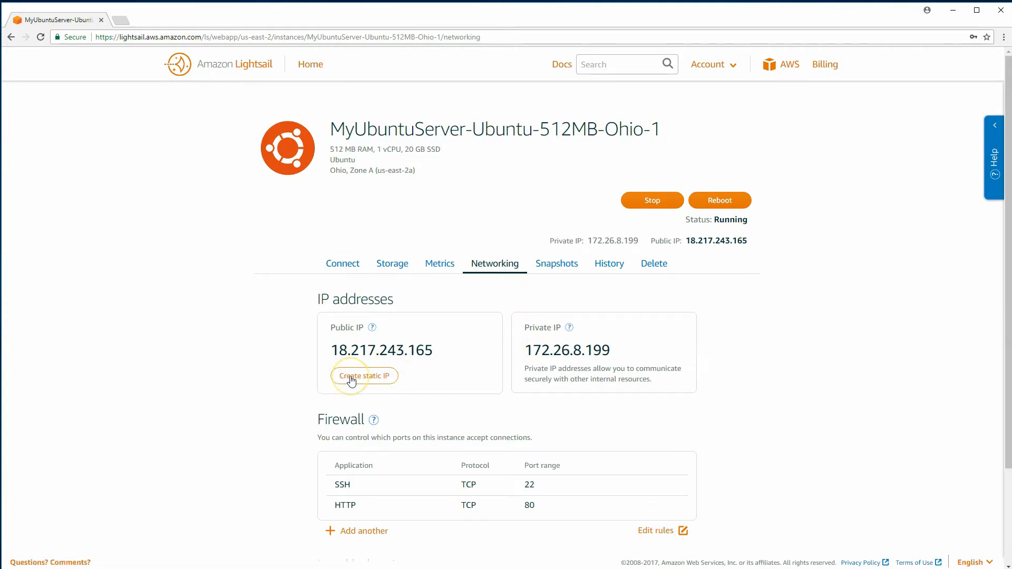
Create static IP MyUbuntuServer-StaticIP-Ohio-1 (13.59.228.214) attached to the Ubuntu instance
click(352, 380)
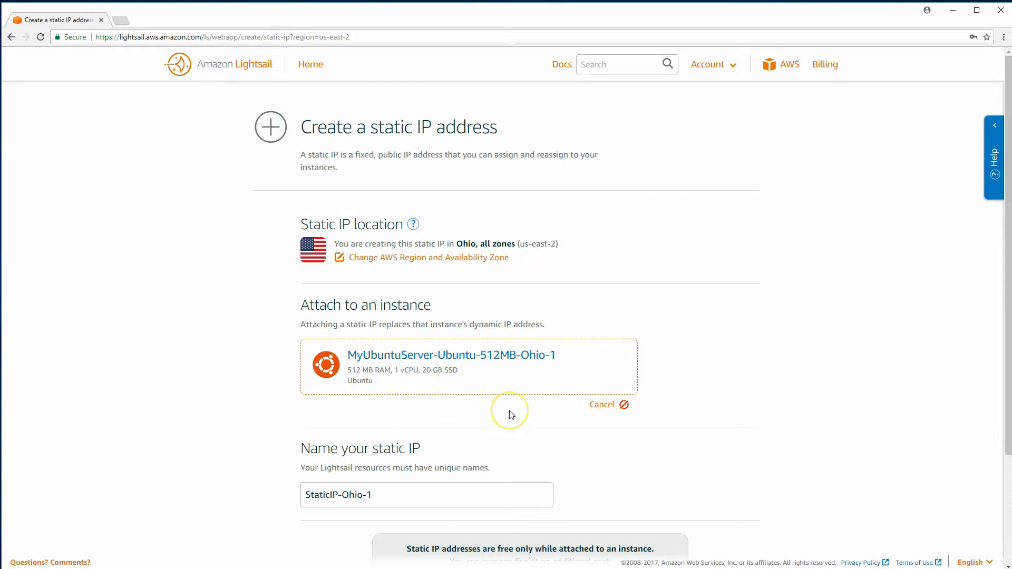
scroll(511, 414, down, 2)
scroll(510, 414, down, 1)
click(441, 349)
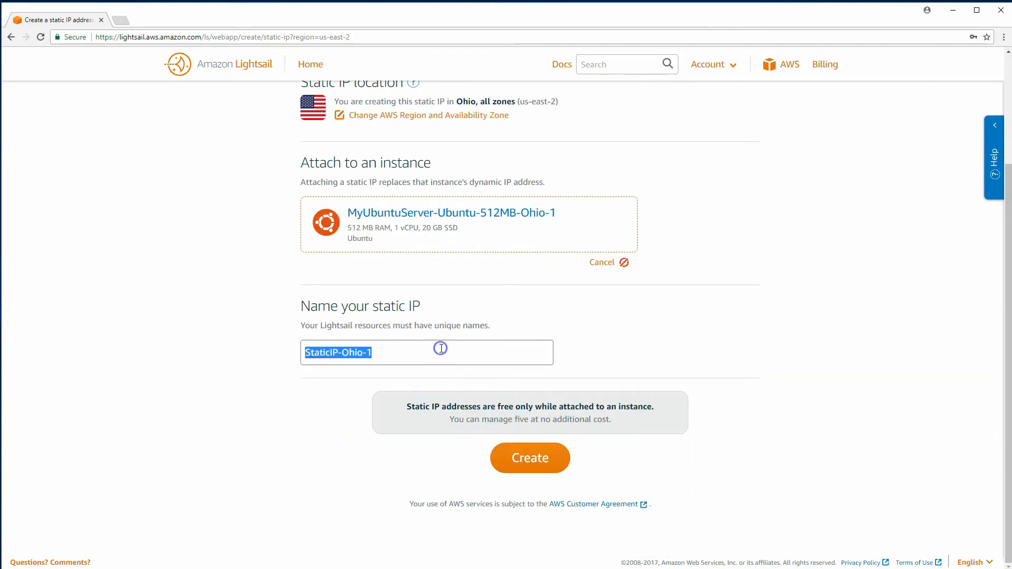
key(Home)
text(MyUbtun)
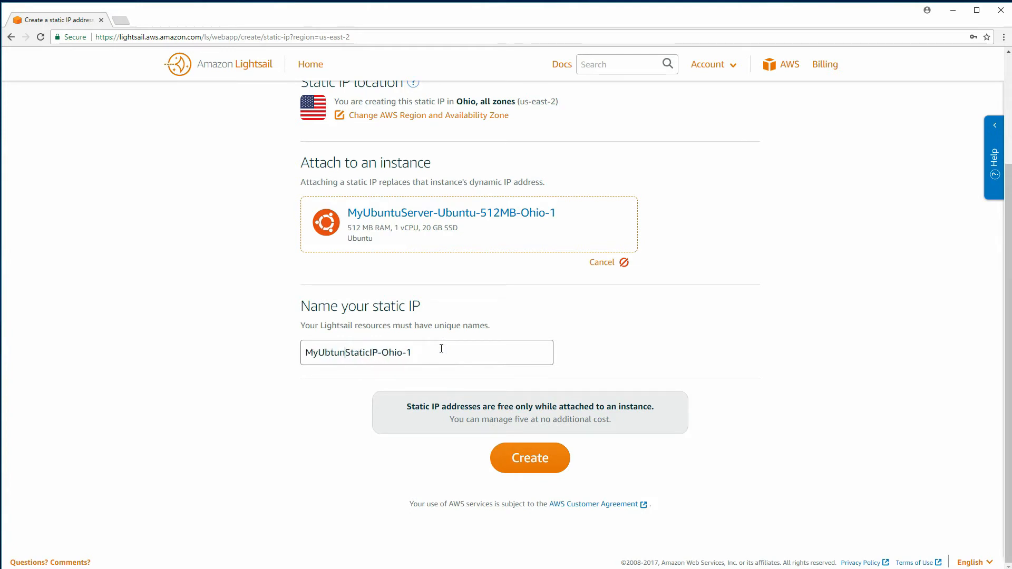
key(BackSpace)
key(BackSpace)
key(BackSpace)
text(untuInstance-)
click(444, 360)
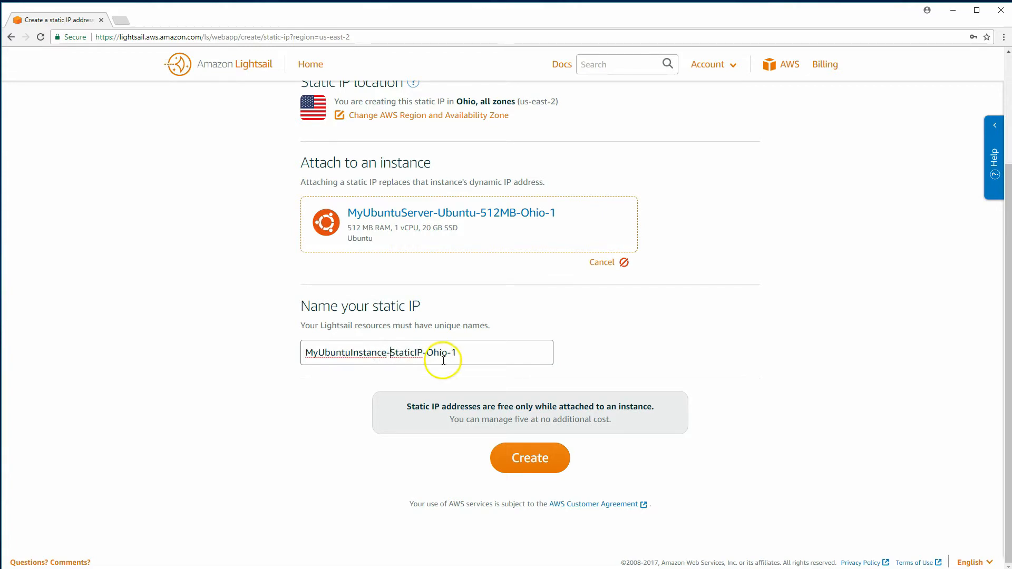
key(BackSpace)
key(BackSpace)
key(BackSpace)
key(BackSpace)
key(BackSpace)
key(BackSpace)
key(BackSpace)
key(BackSpace)
text(Server)
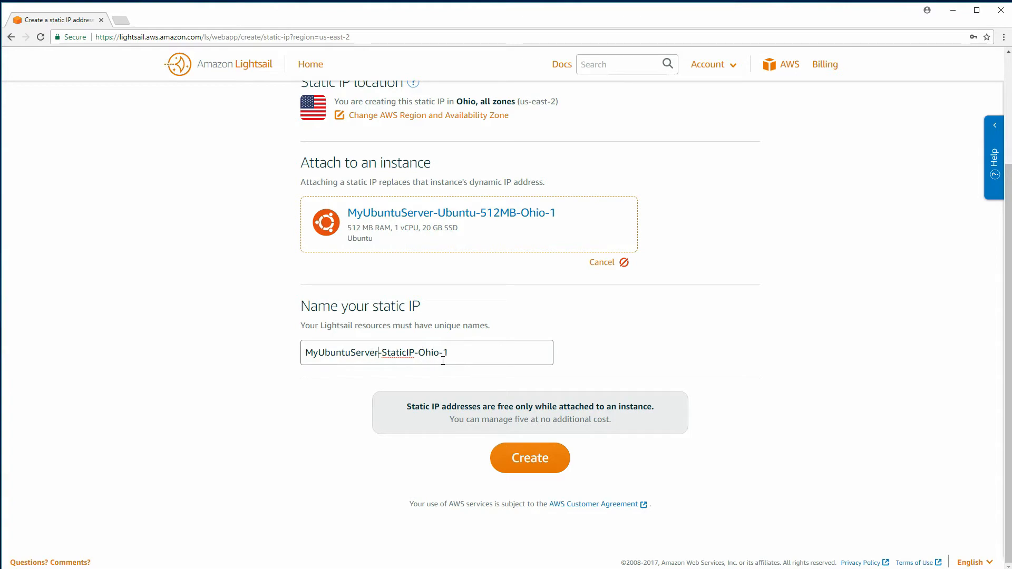
click(534, 467)
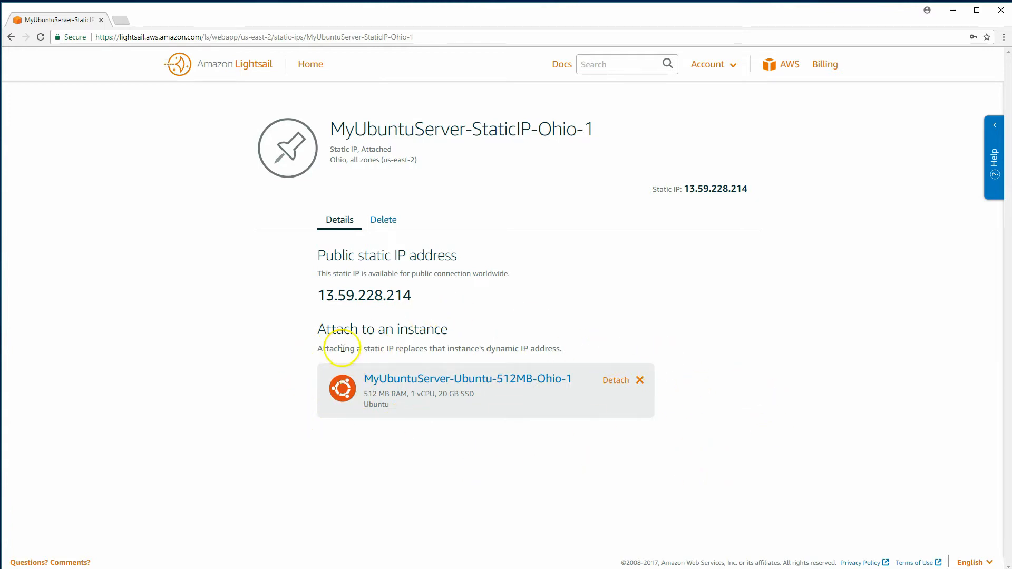
Return to the Ubuntu instance's page from Home and open a blank browser tab
click(310, 63)
click(368, 257)
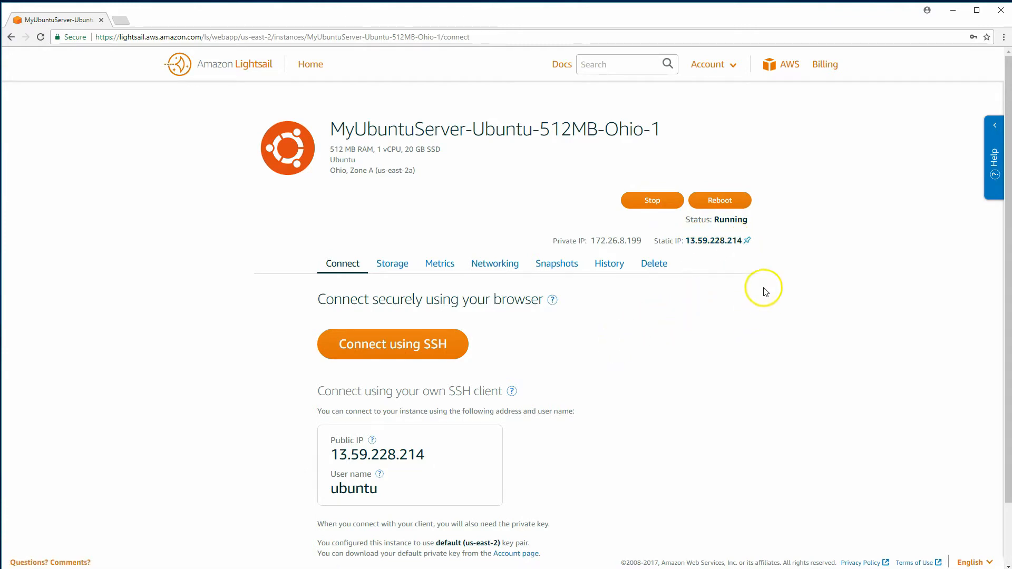
click(121, 20)
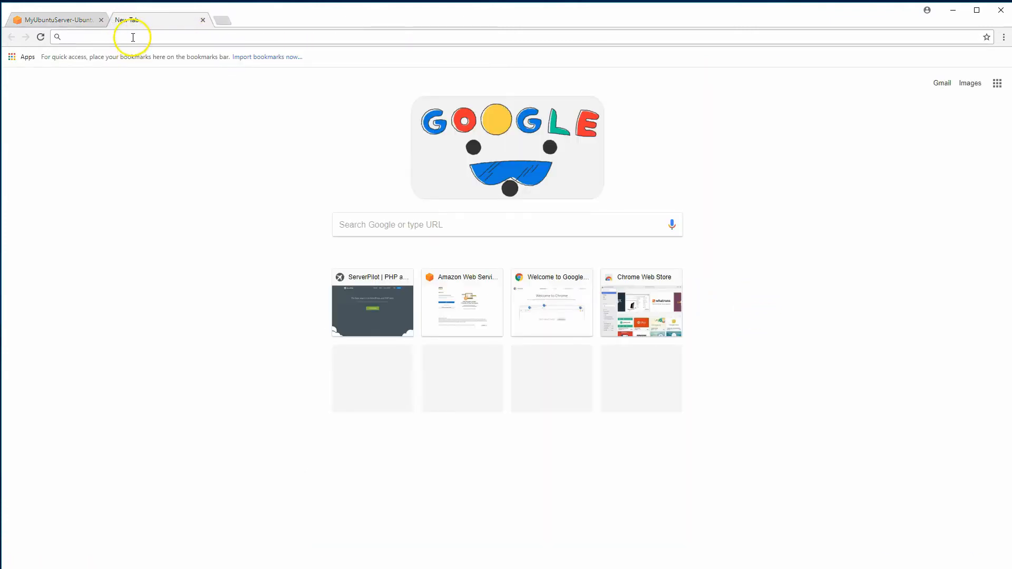
Go to serverpilot.io and view the Free, Coach and Business pricing plans
text(serverpilot.io)
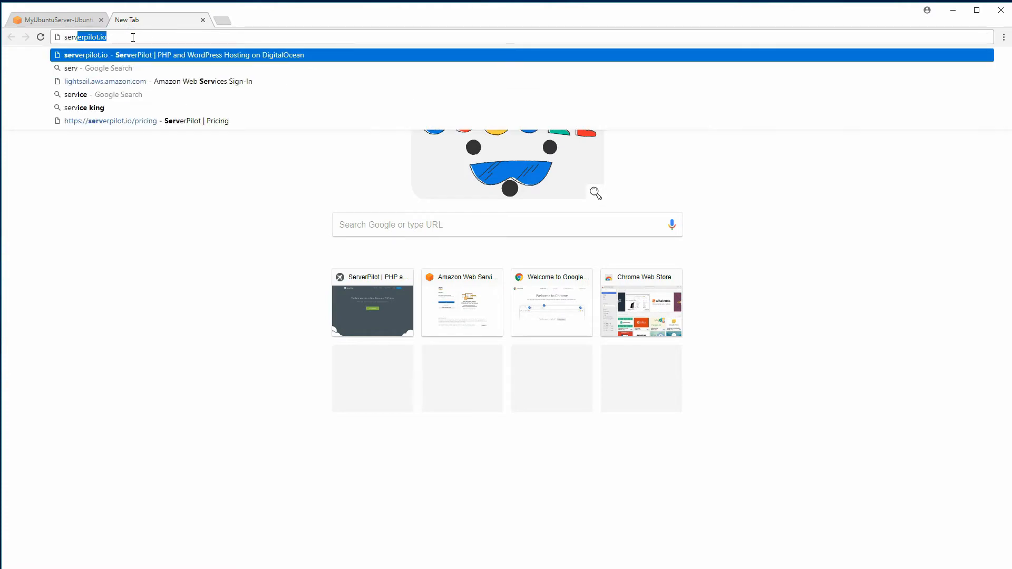
key(Return)
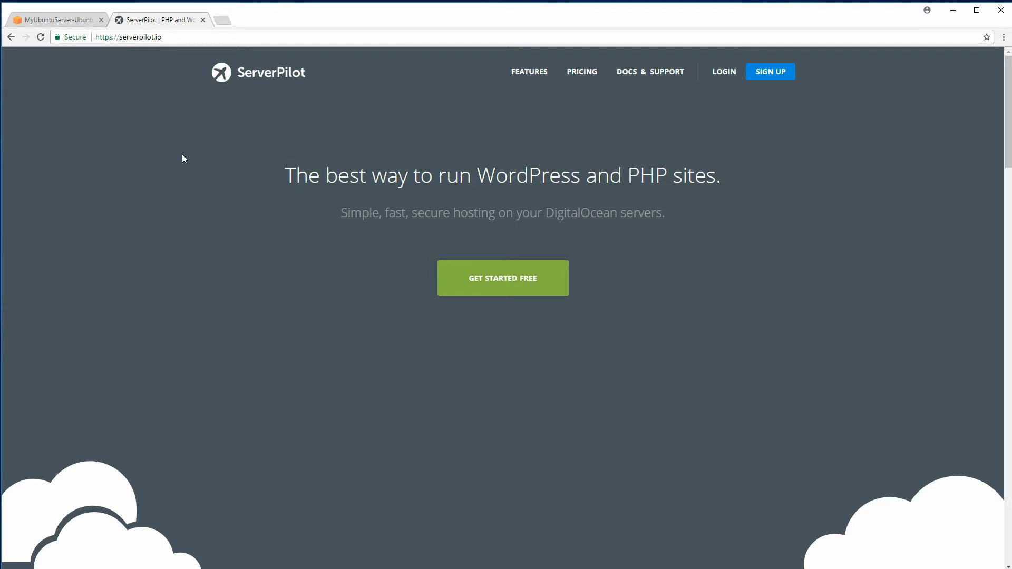
click(583, 72)
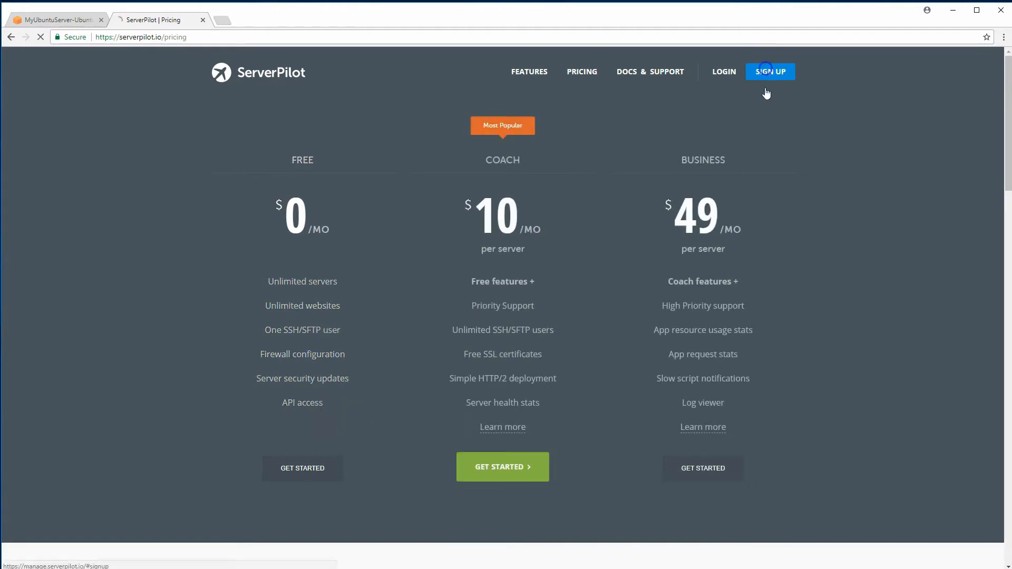
Sign up for a ServerPilot account with an e-mail address and password
click(767, 73)
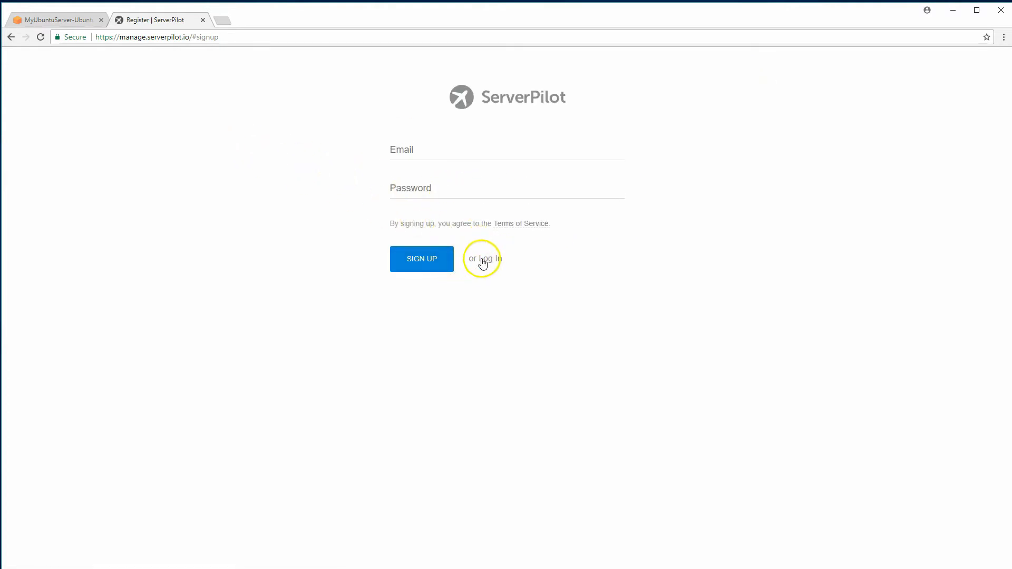
click(419, 151)
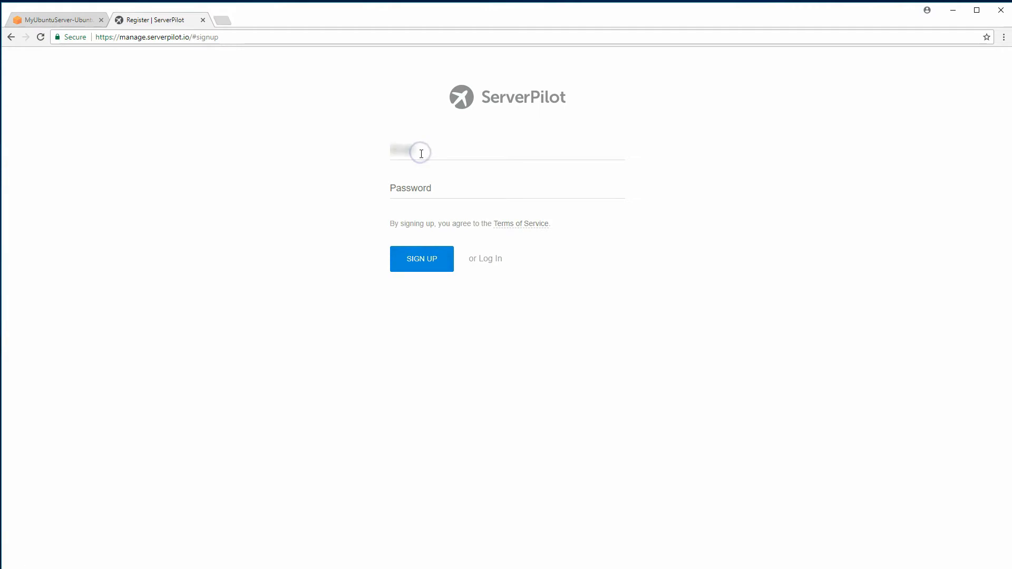
text(**************)
key(BackSpace)
text(**************)
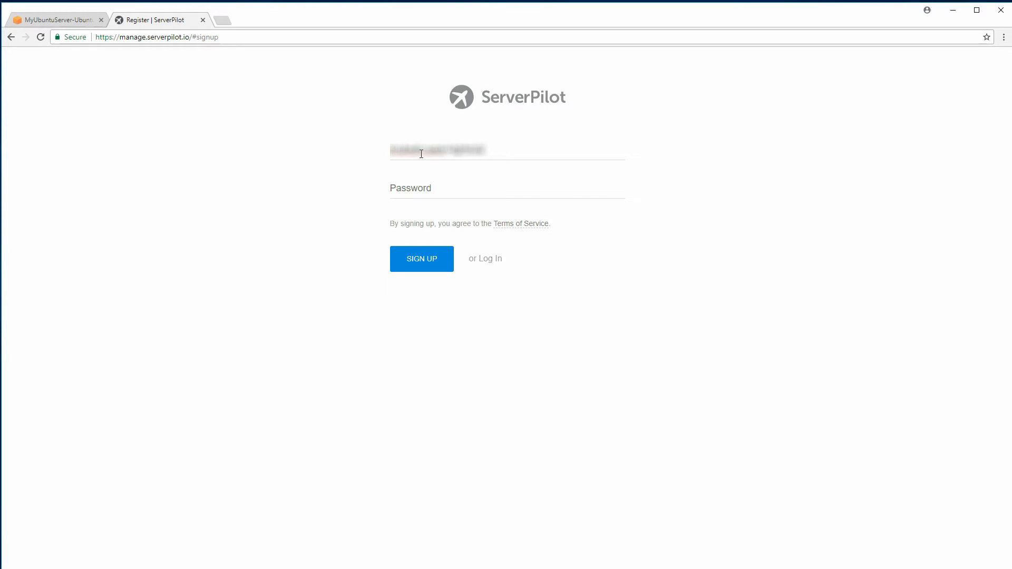
text(**********)
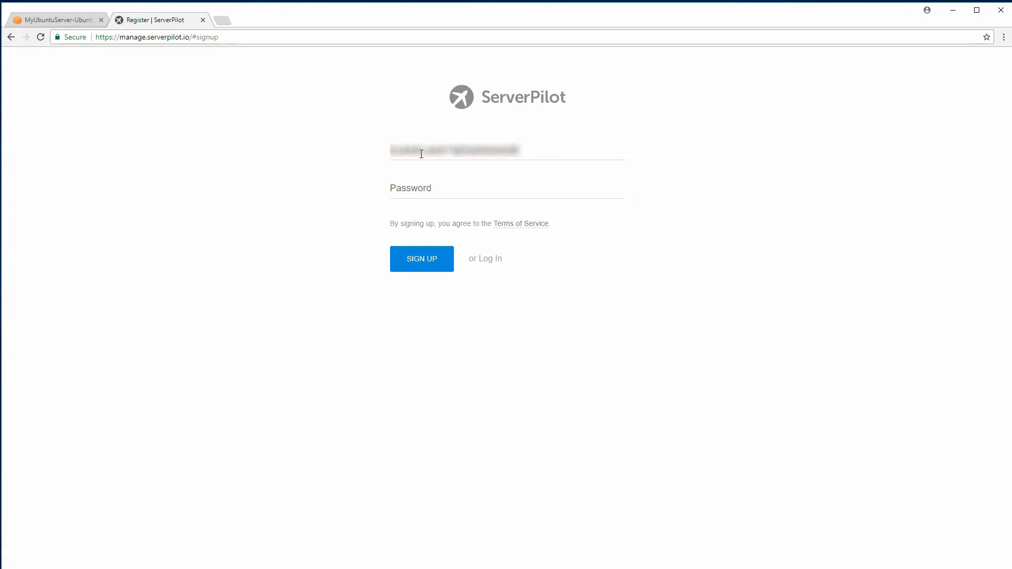
text(*****)
key(Tab)
text(****)
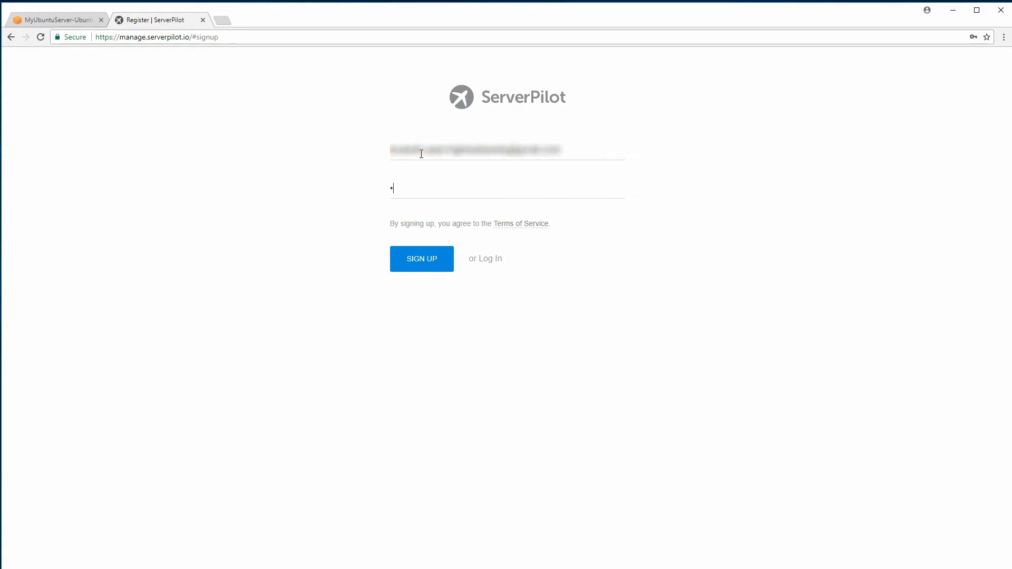
text(********)
click(422, 199)
click(431, 260)
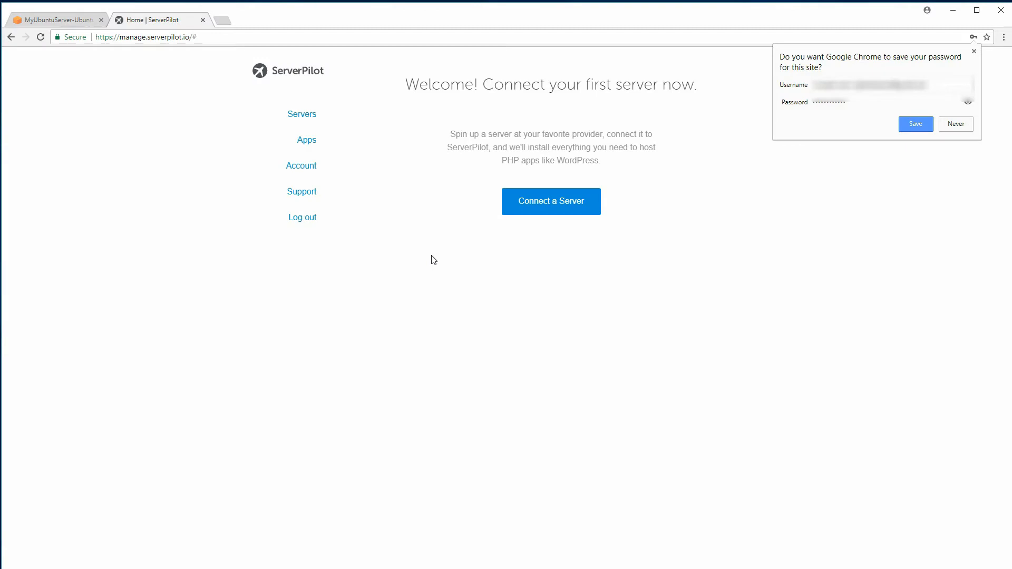
Copy the instance's public IP 13.59.228.214 into ServerPilot's Connect a Server form
click(975, 51)
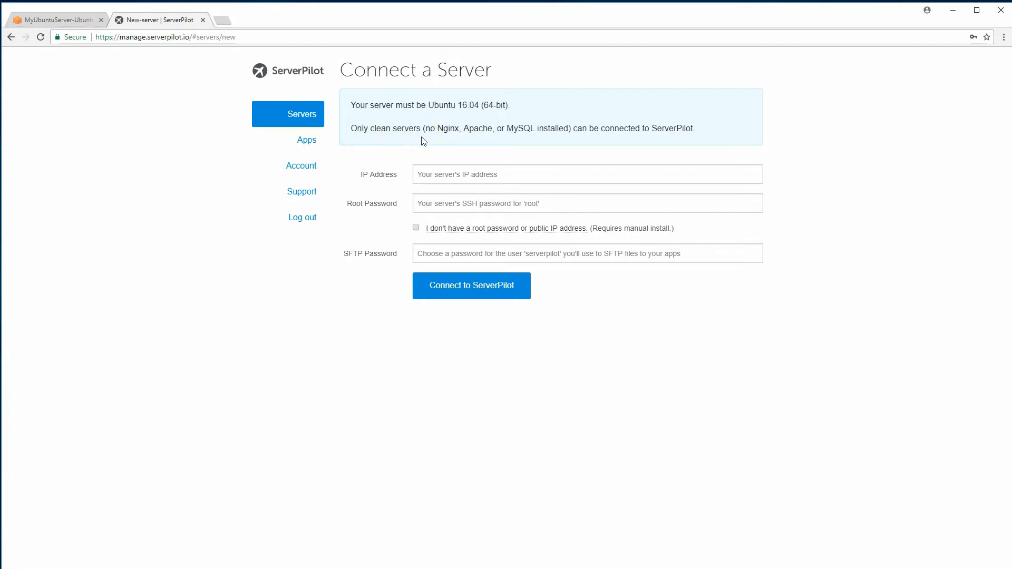
click(74, 21)
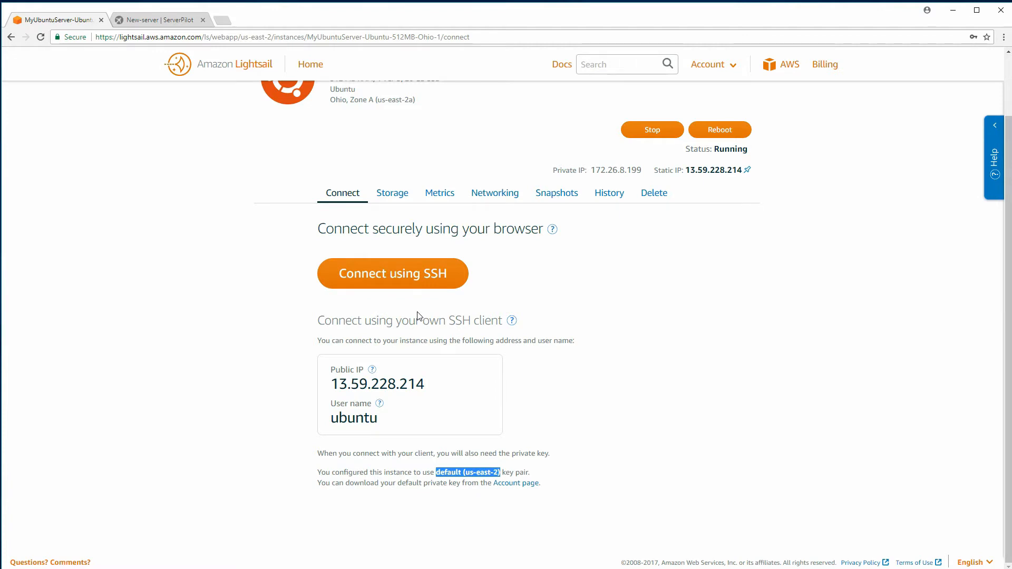
scroll(429, 311, up, 1)
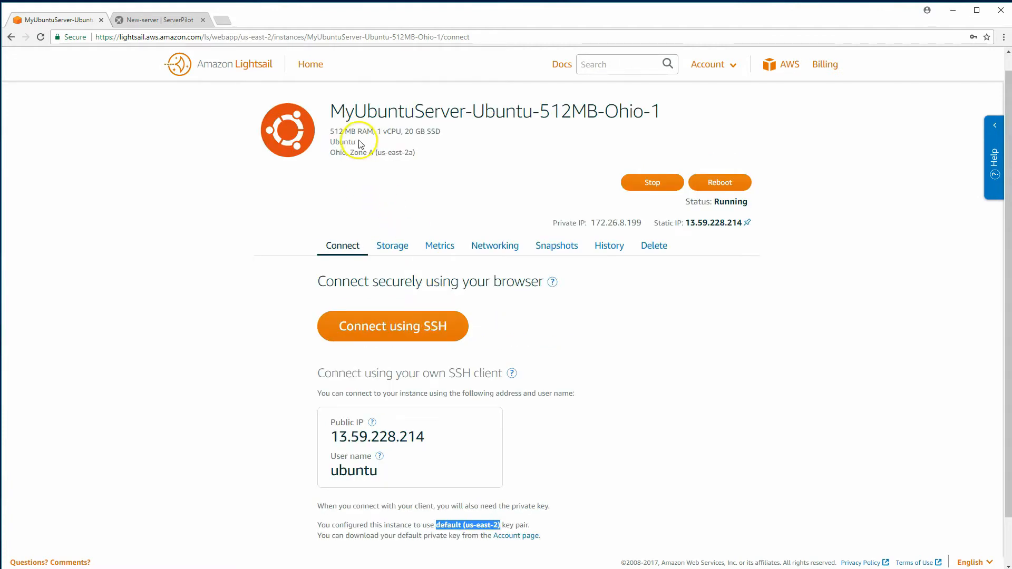
click(154, 20)
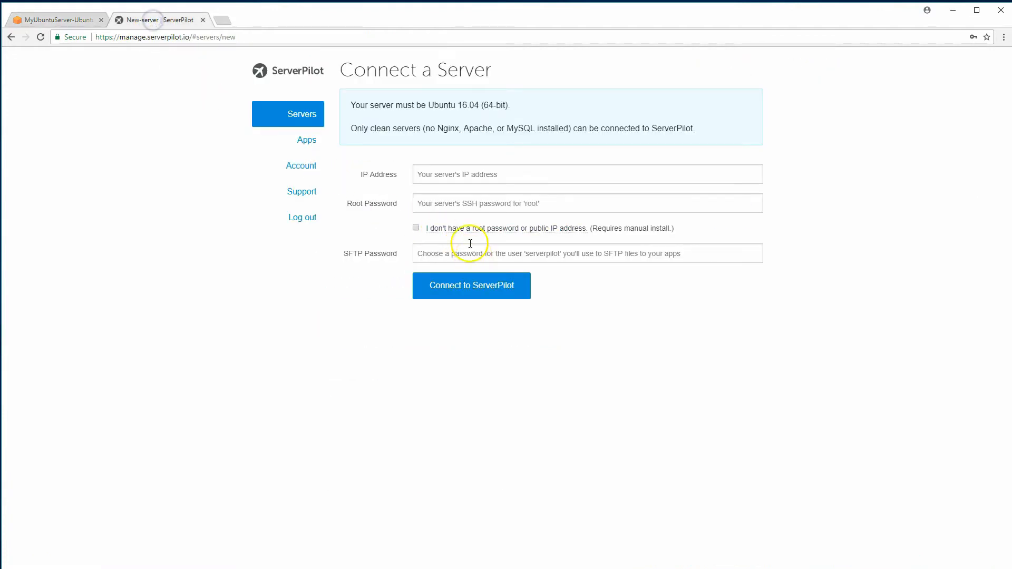
click(49, 21)
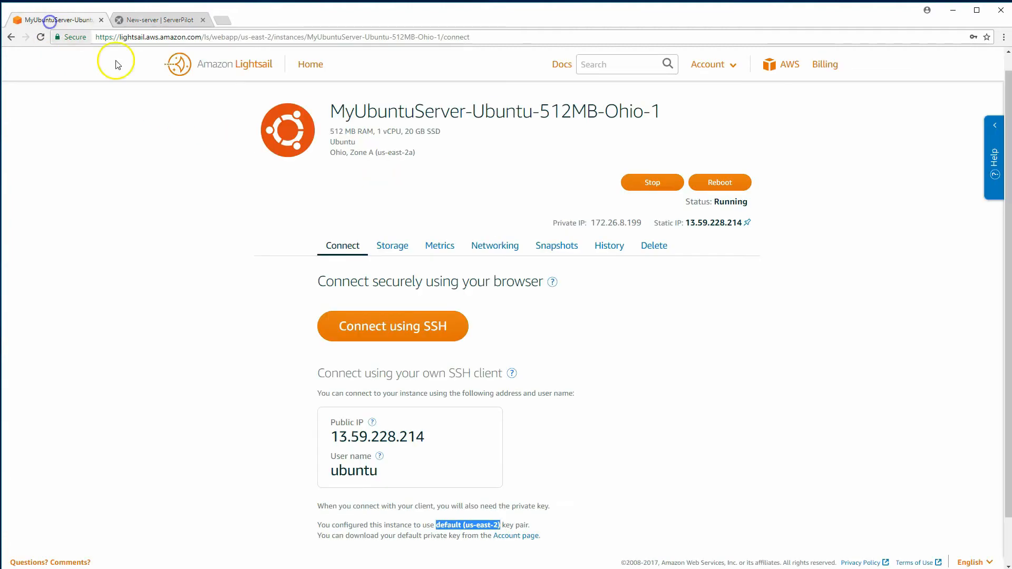
click(426, 439)
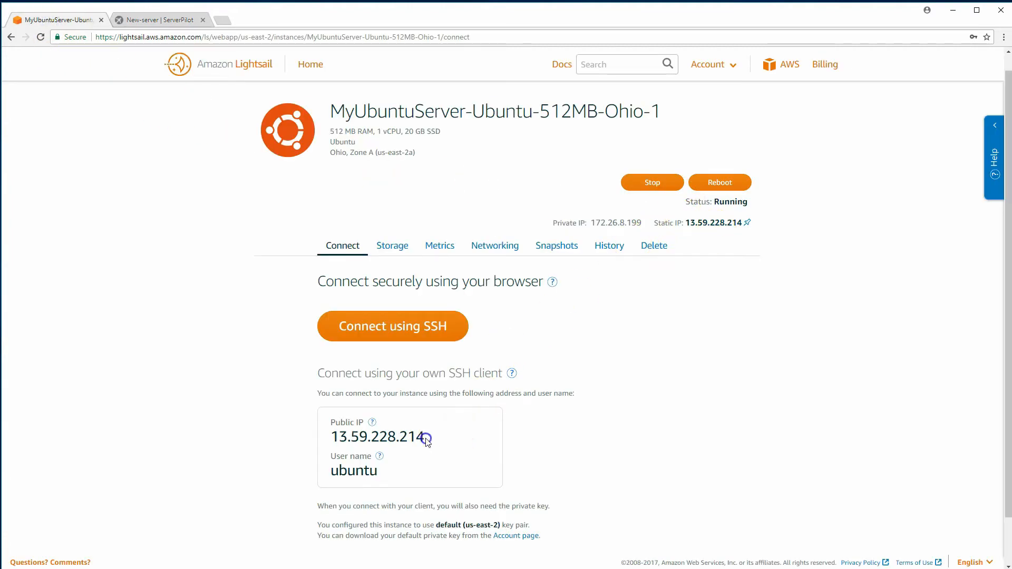
drag(426, 439, 331, 437)
key(ctrl+c)
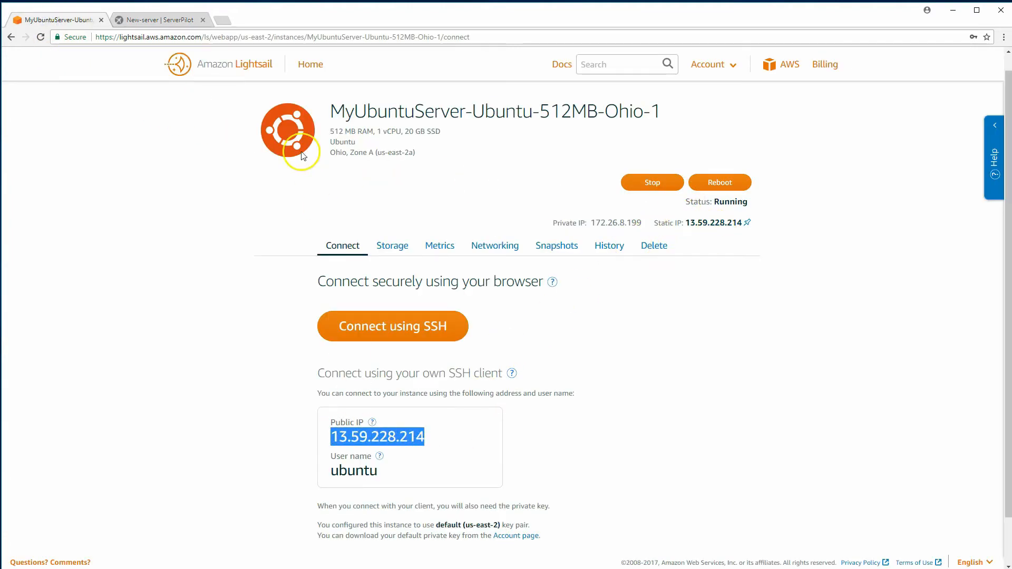
click(153, 20)
click(418, 172)
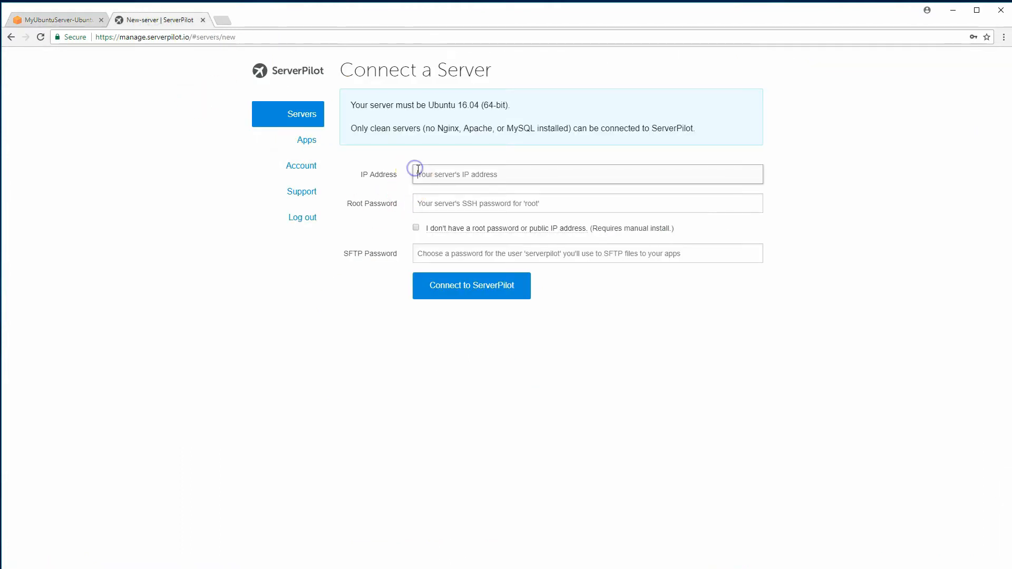
key(ctrl+v)
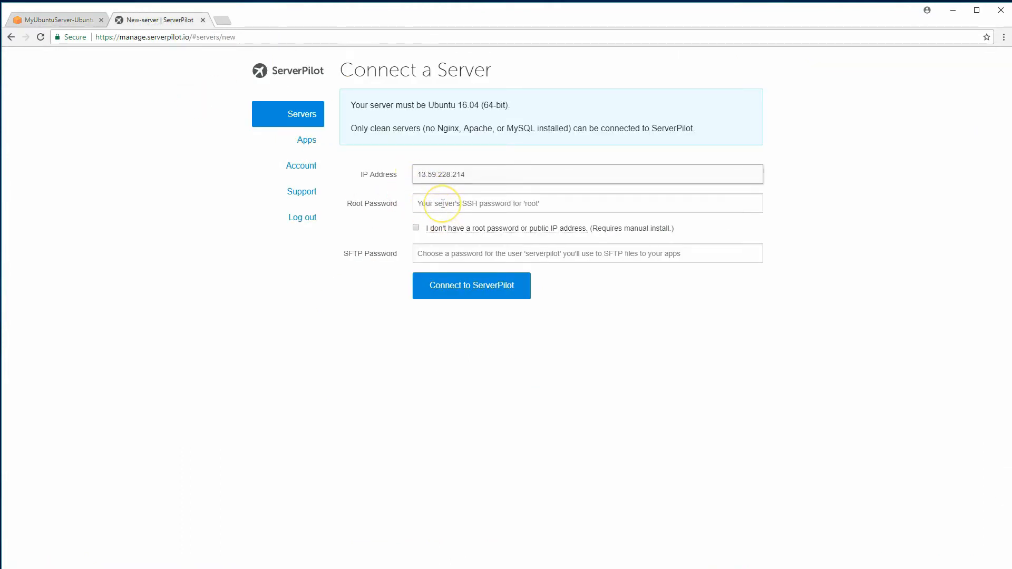
Choose manual install instead of providing a root password
click(442, 204)
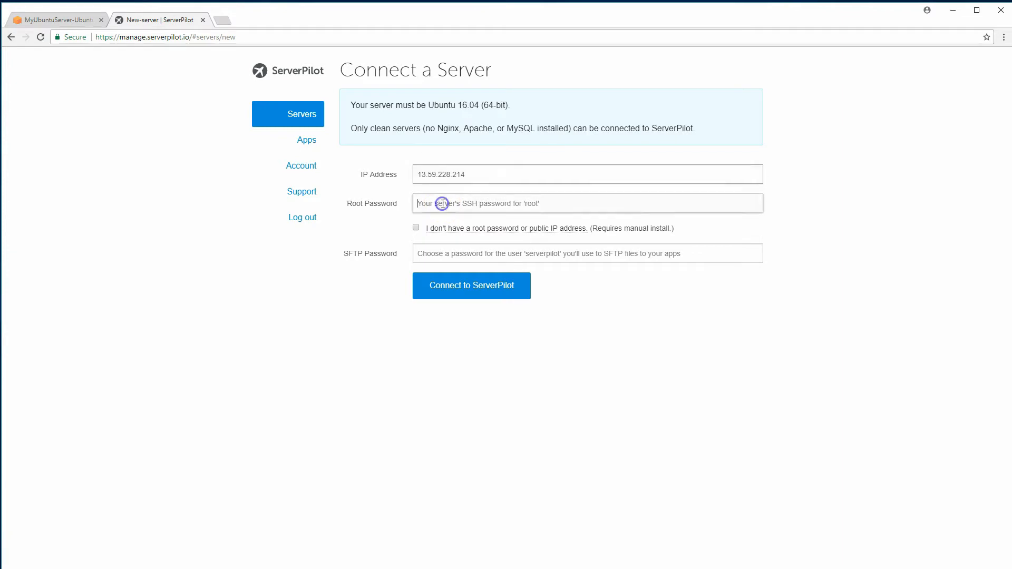
click(440, 205)
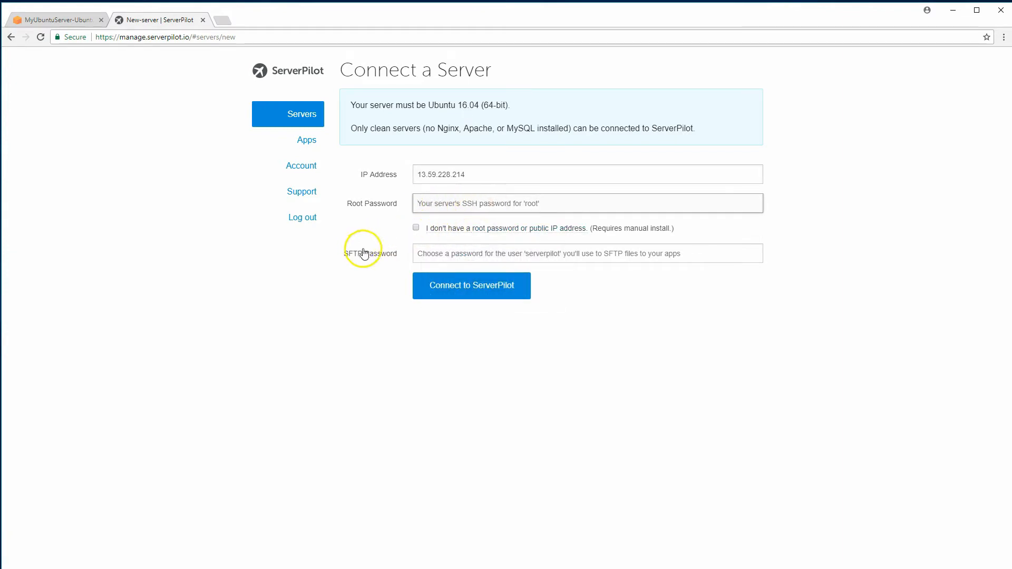
click(416, 227)
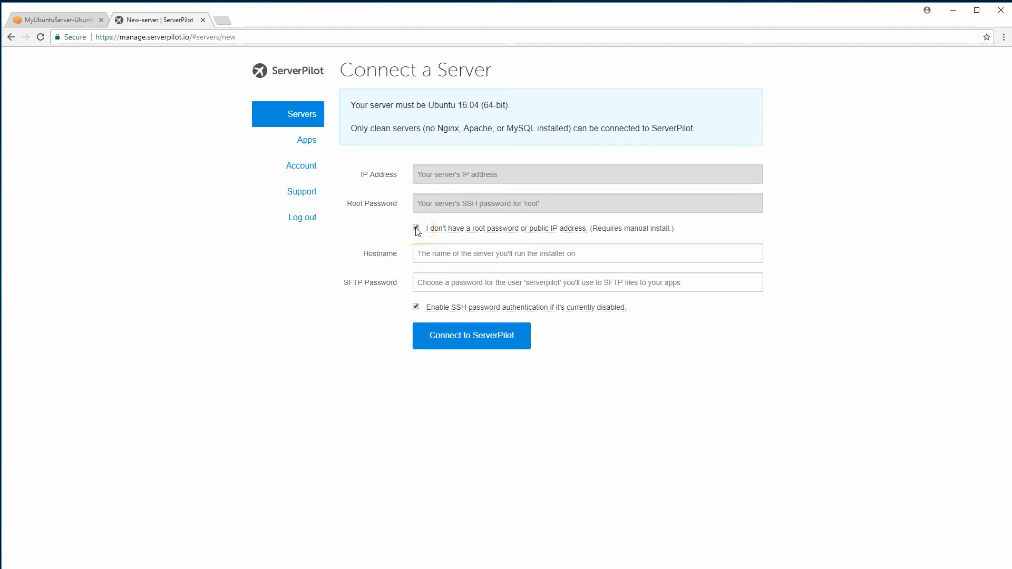
mouse_move(463, 236)
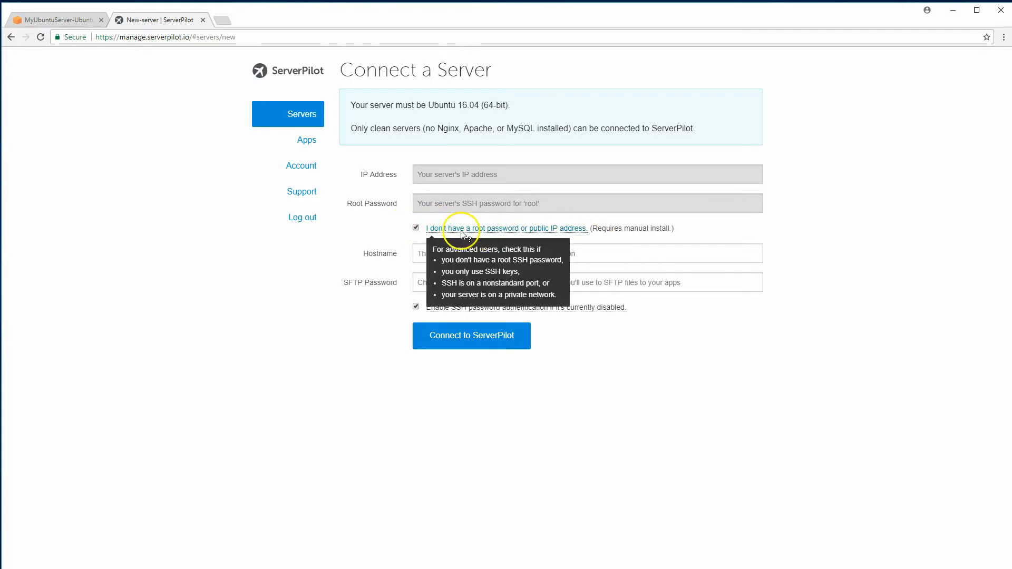
Set hostname MyUbuntuServer and an SFTP password, then connect the server to ServerPilot
click(439, 254)
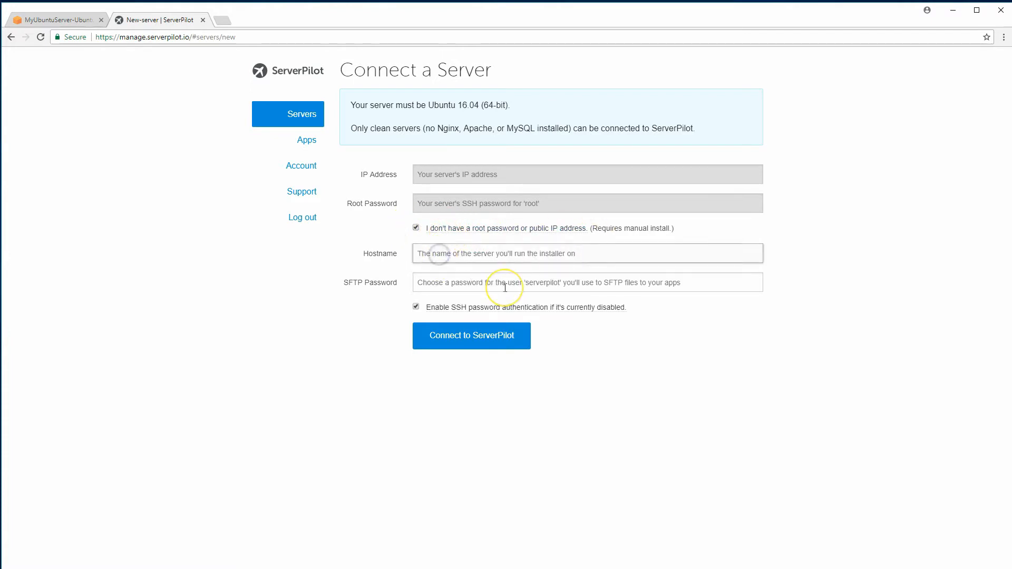
text(Ubtun)
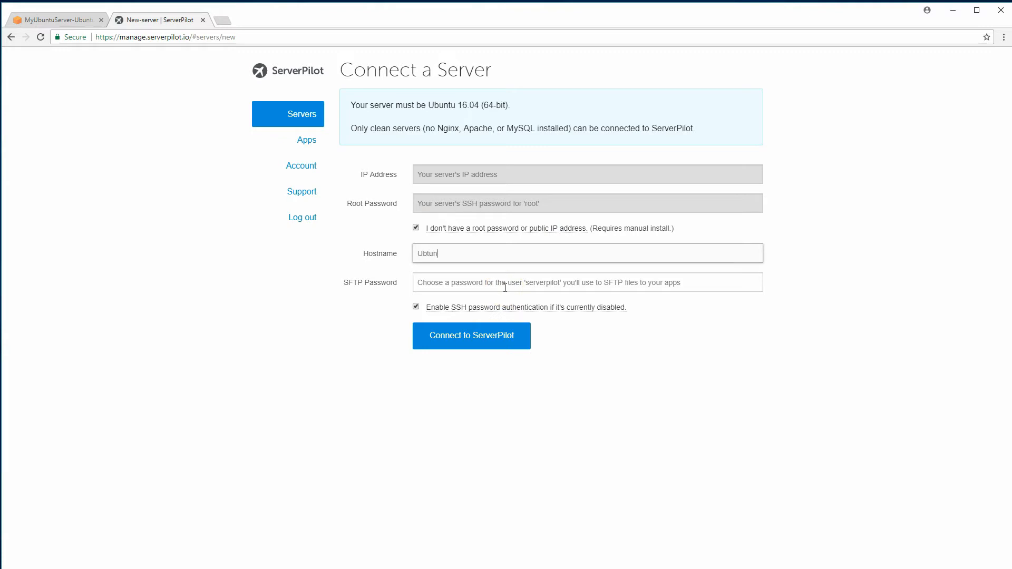
key(BackSpace)
text(MyUbuntuServer)
click(502, 280)
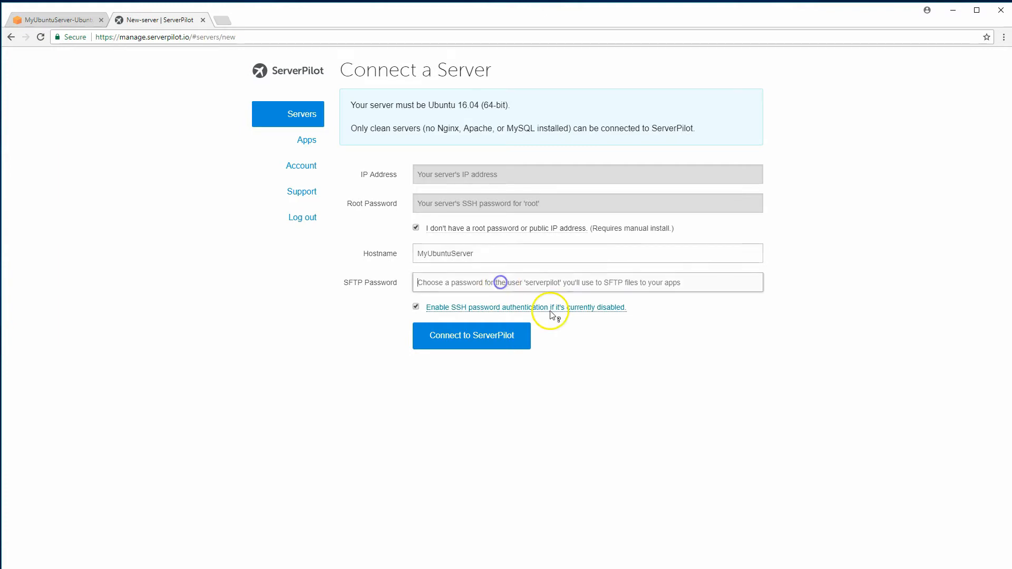
mouse_move(551, 315)
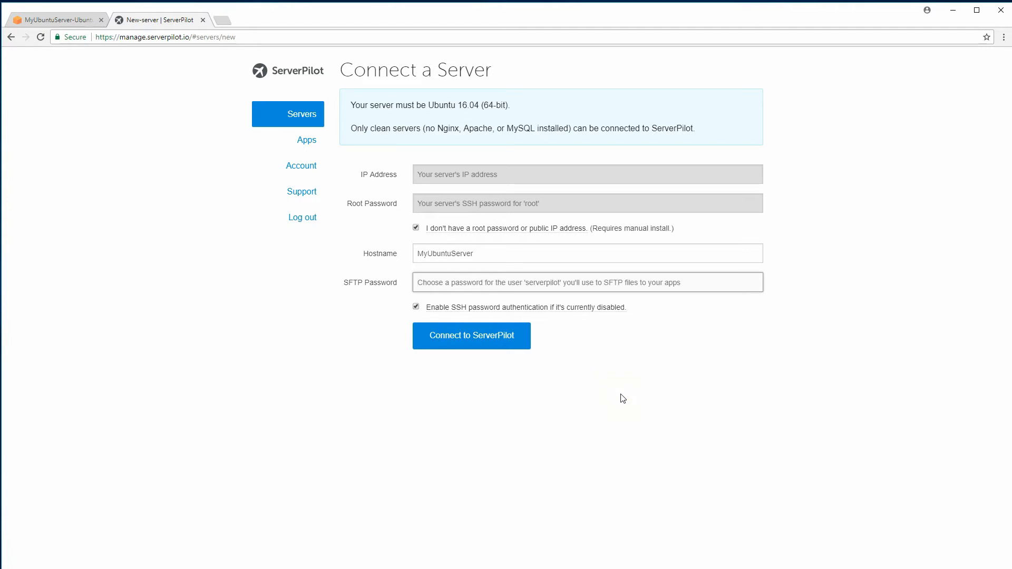
click(543, 283)
text(•••)
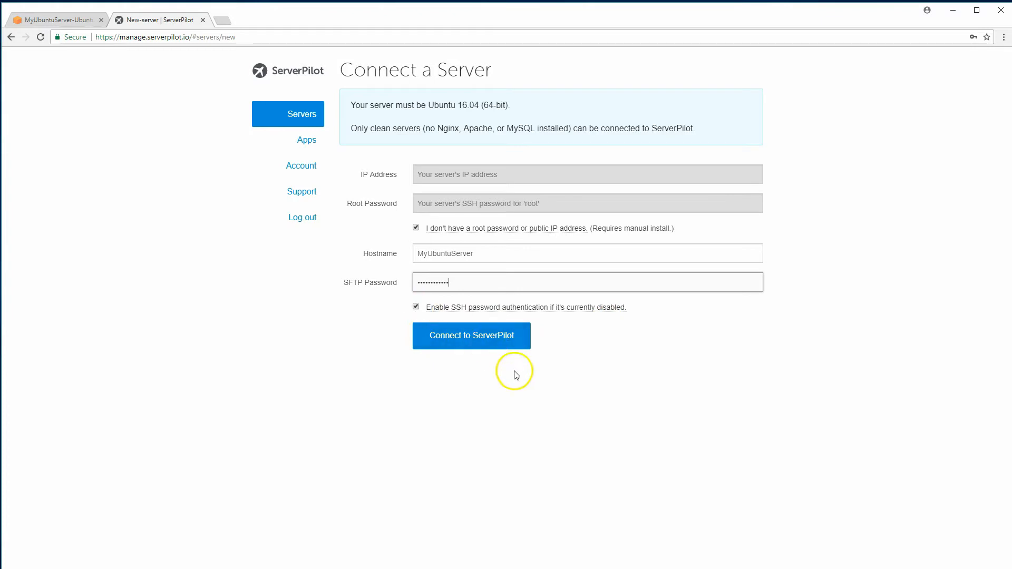
click(475, 340)
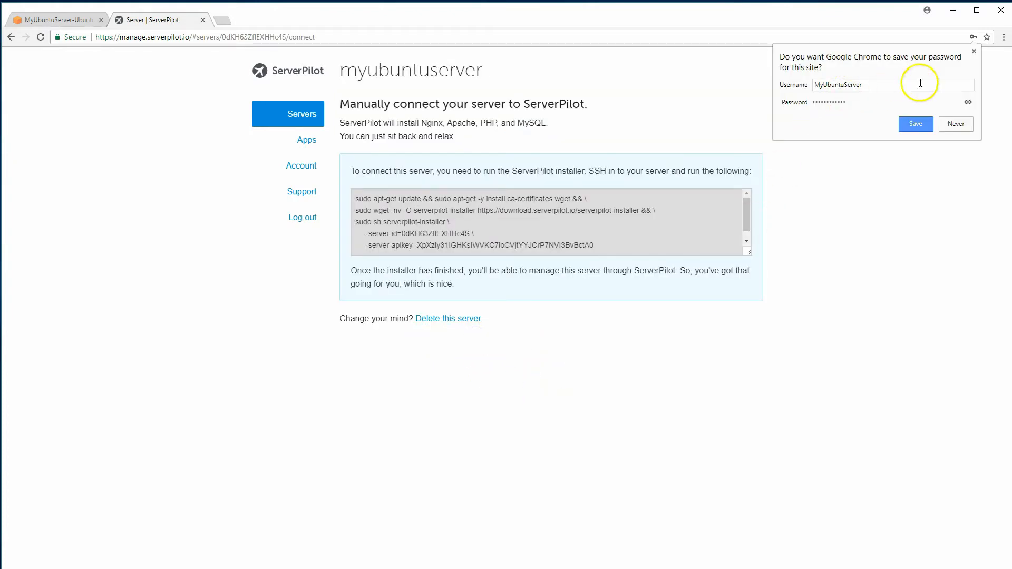
Copy the full ServerPilot installer command and go back to the Lightsail instance
click(975, 52)
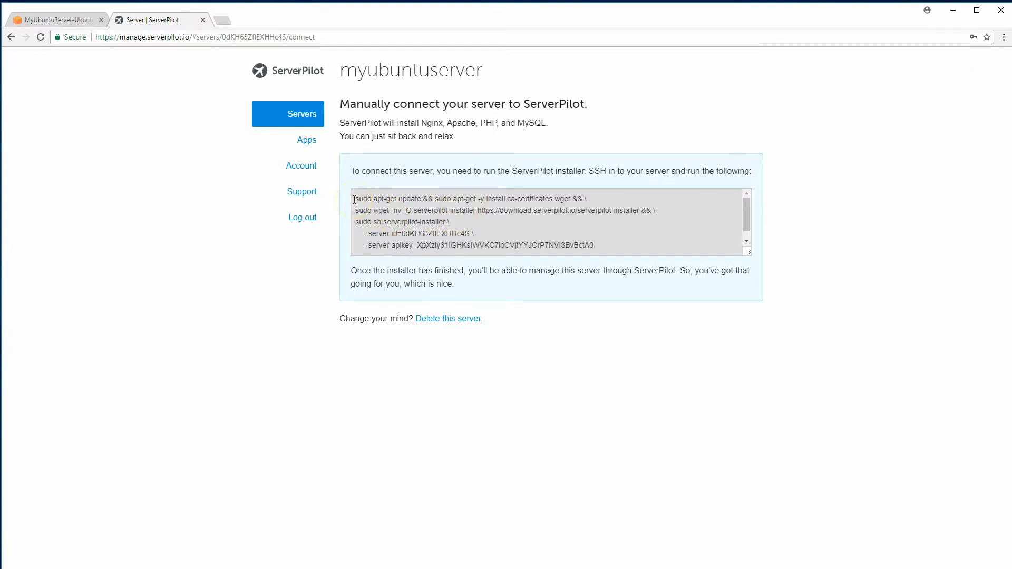
click(355, 200)
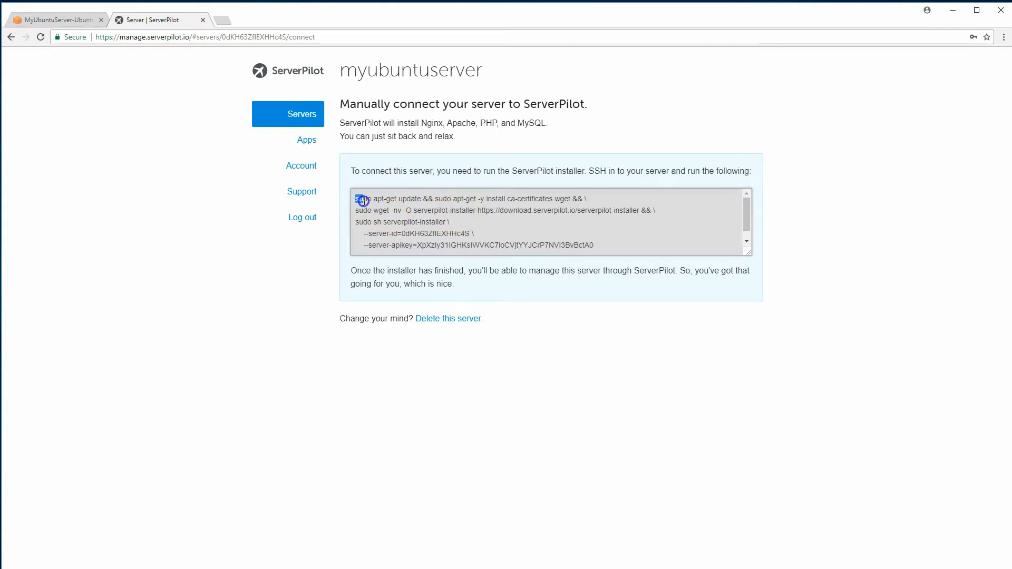
drag(363, 201, 578, 252)
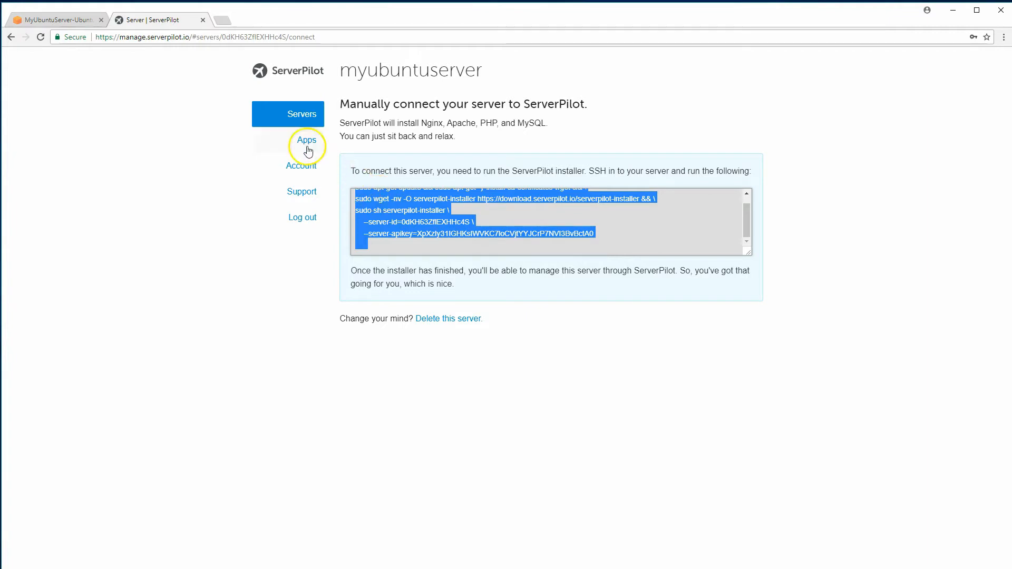
click(66, 21)
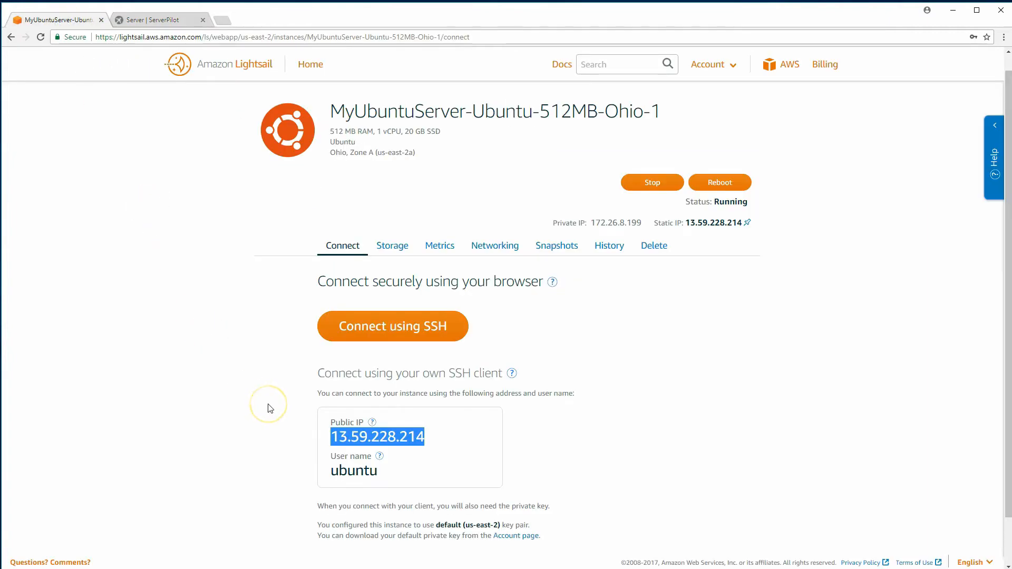
Open a browser SSH terminal to the instance and list the directory with ls
click(411, 330)
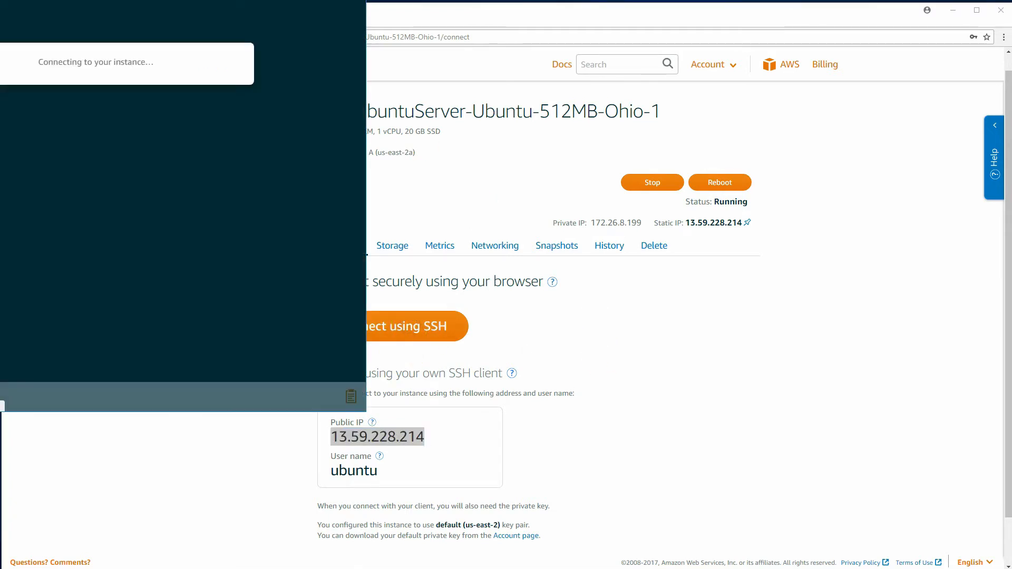
drag(247, 1, 407, 60)
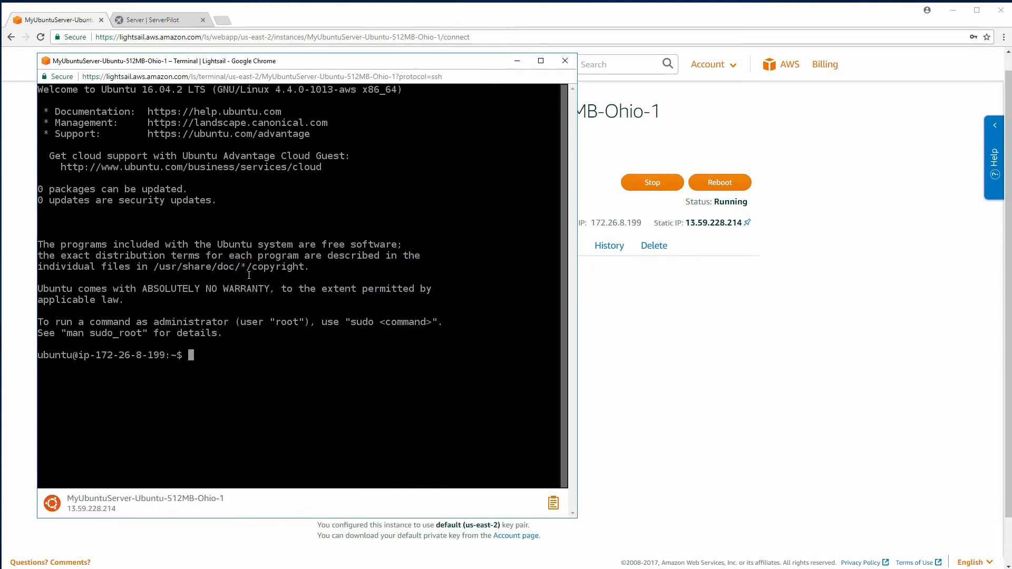
click(339, 321)
text(ls)
key(Return)
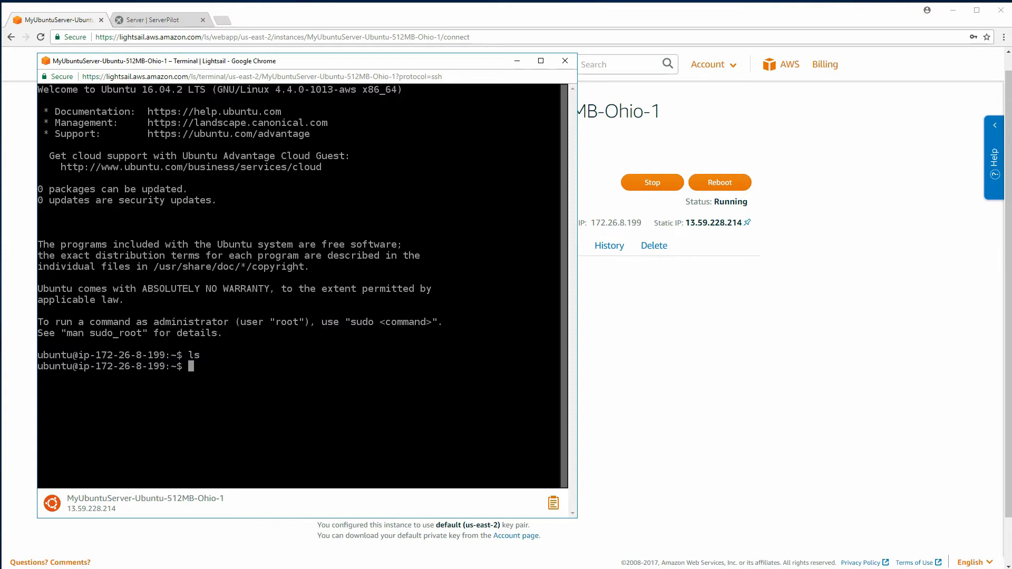
Paste and run the ServerPilot installer command in the SSH terminal
right_click(332, 343)
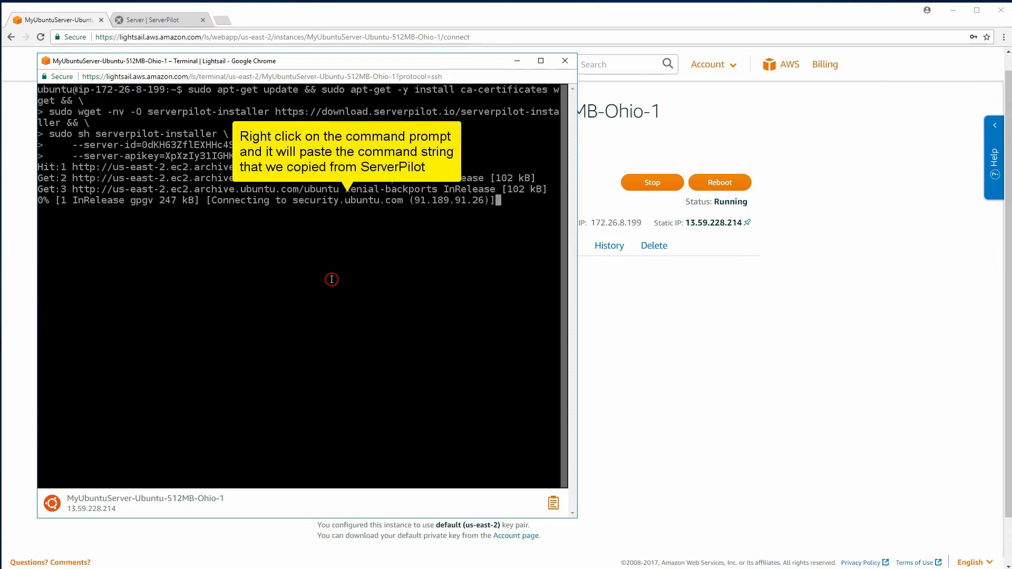
click(362, 337)
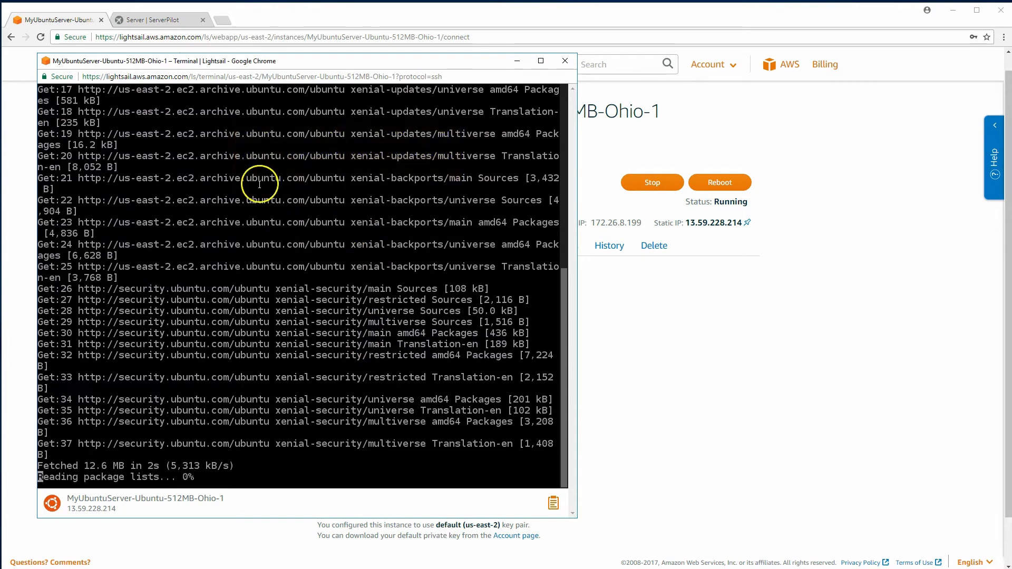
click(425, 335)
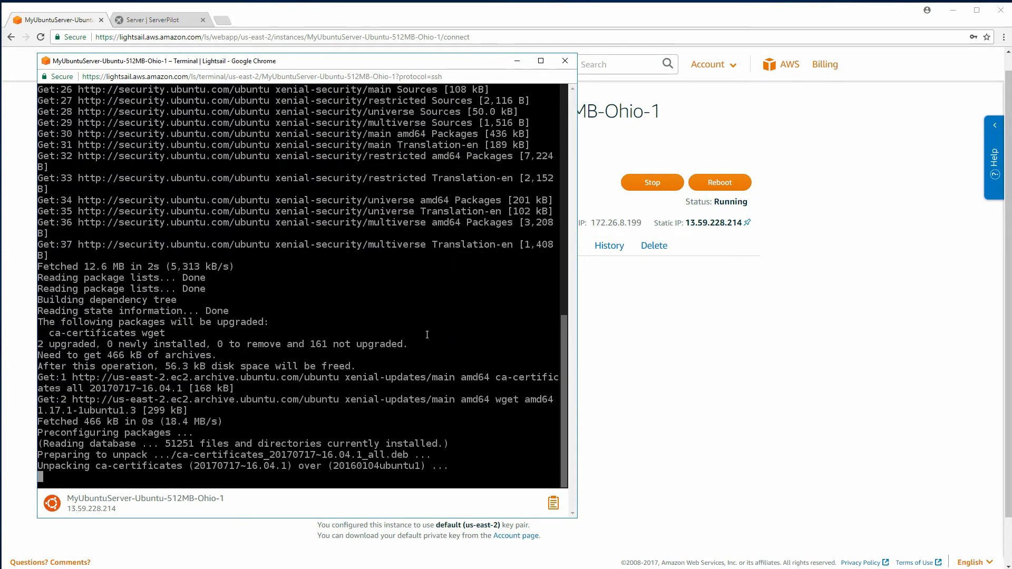
click(344, 256)
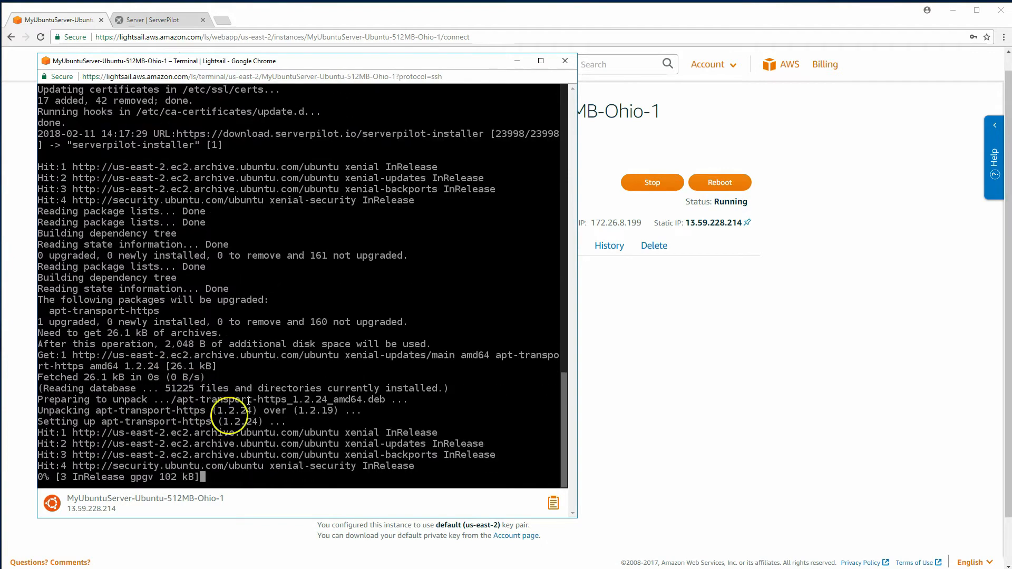
click(162, 20)
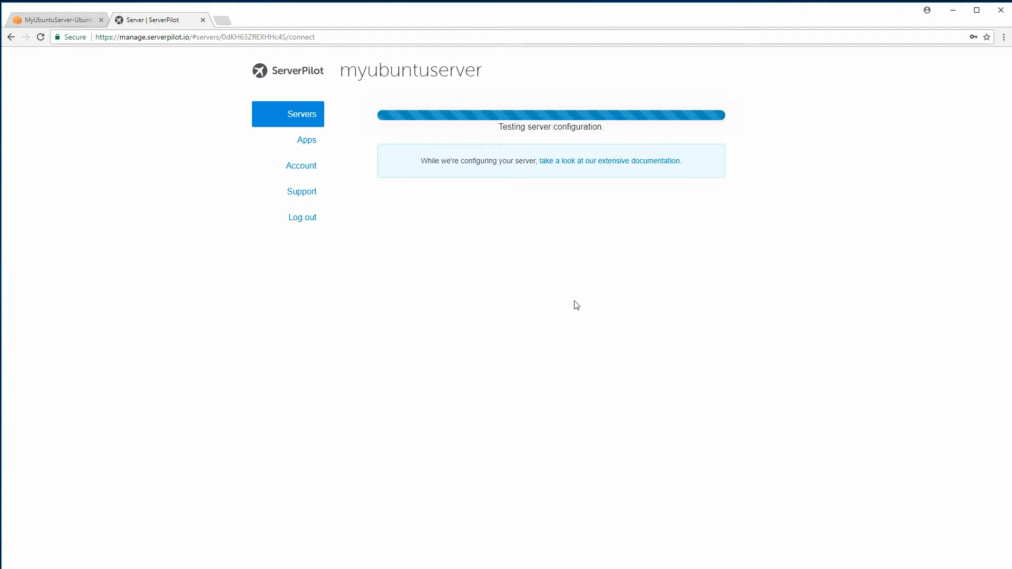
Log out of the finished SSH session with exit and close the terminal window
click(590, 299)
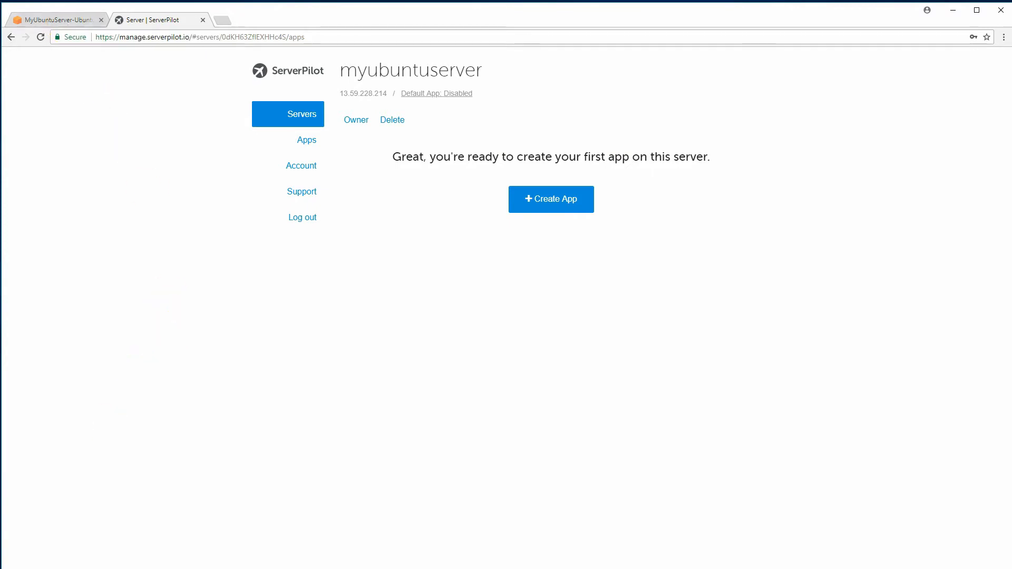
key(alt+Tab)
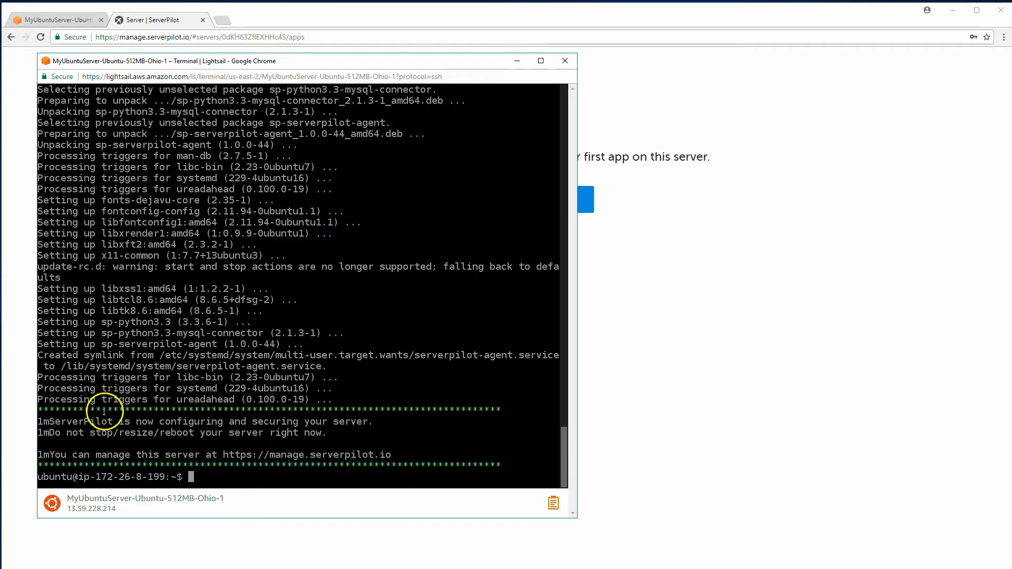
text(ex)
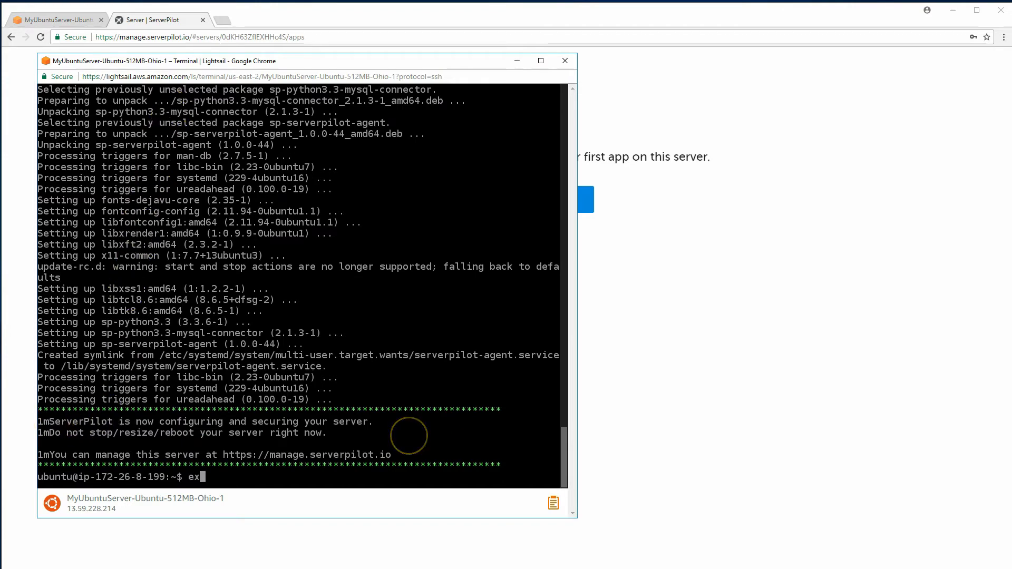
text(it)
key(Return)
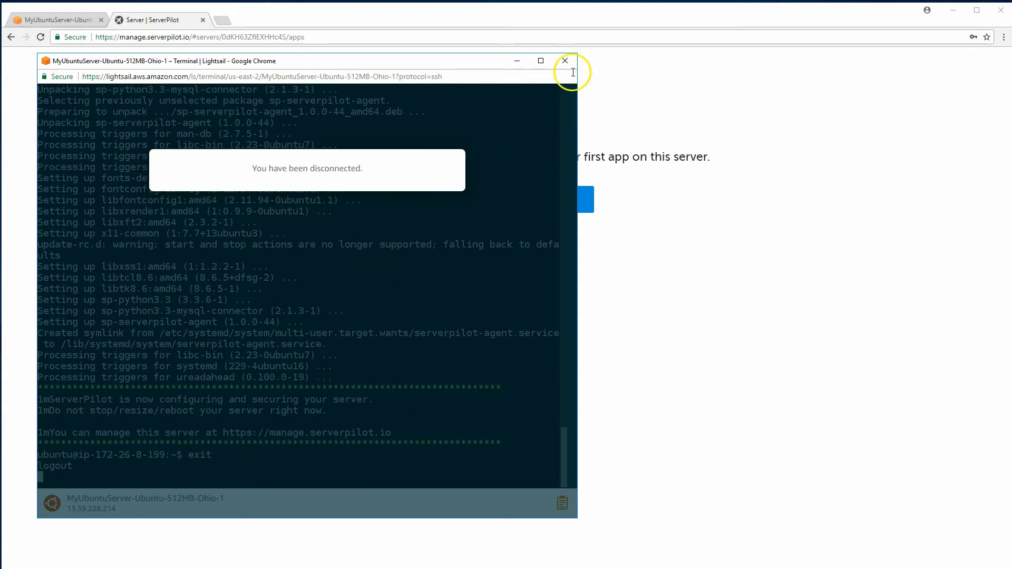
click(565, 60)
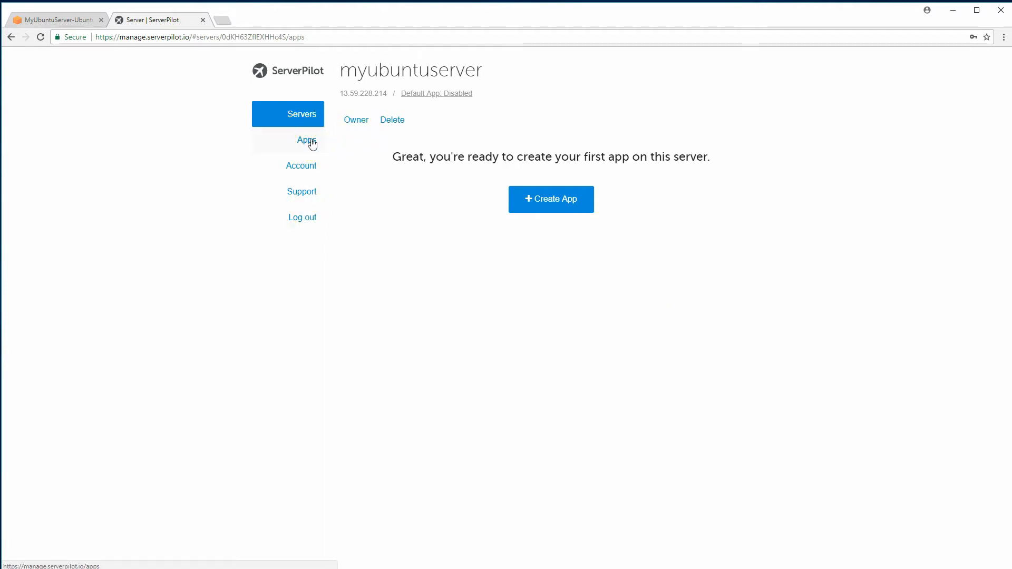
Start a new app on myubuntuserver and enter myWPSite as its name
click(311, 169)
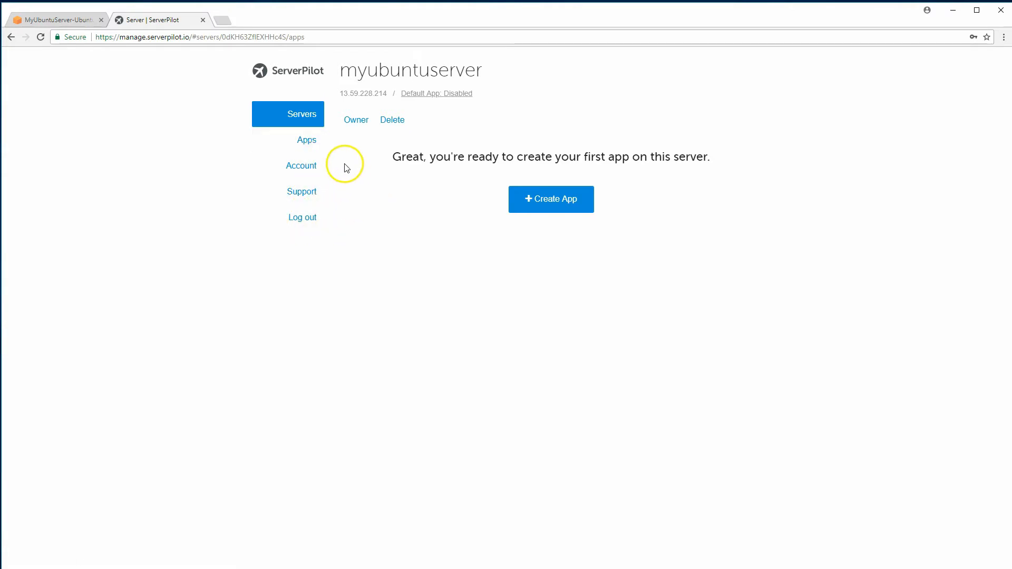
click(543, 201)
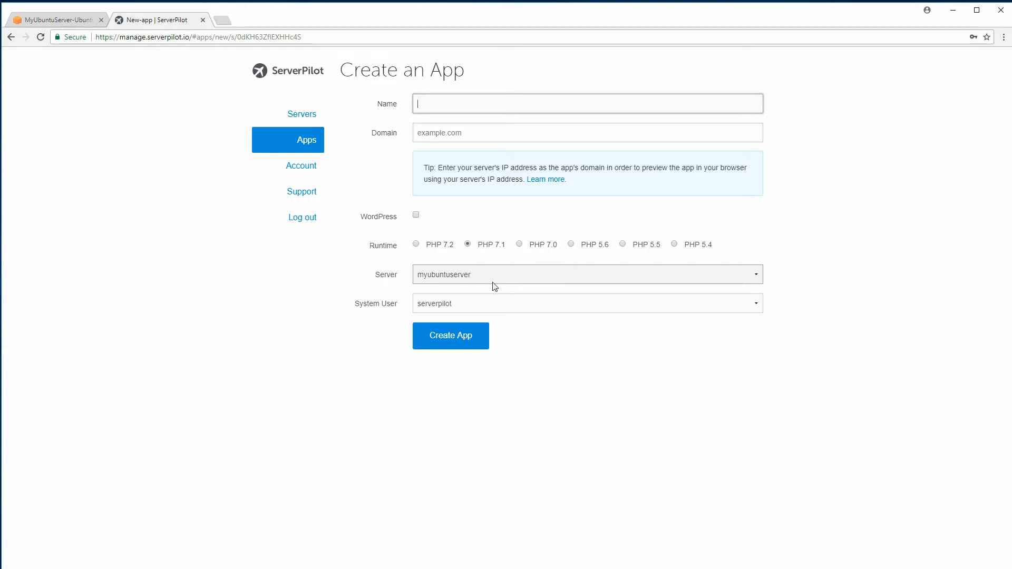
text(myWPSite)
click(454, 132)
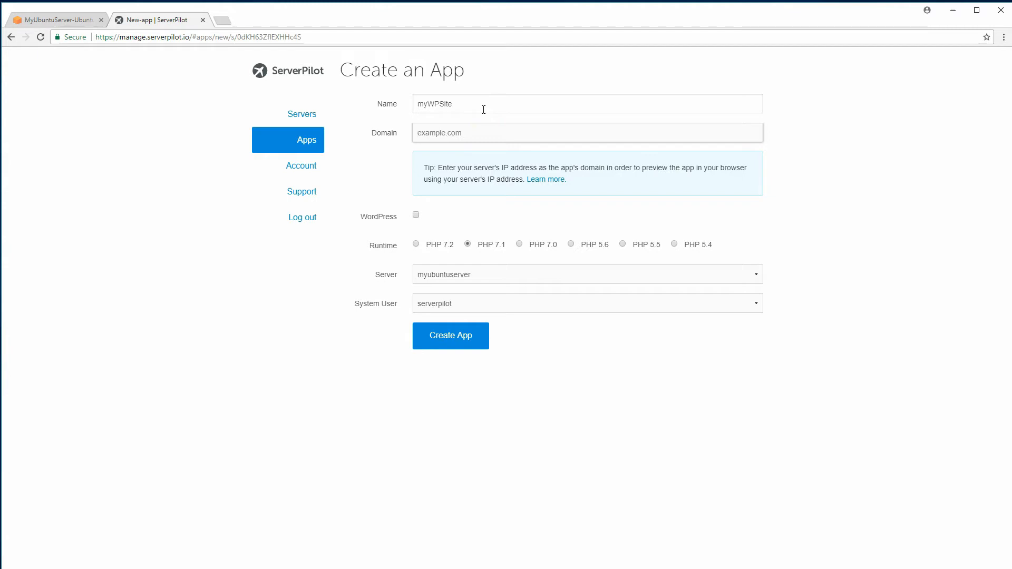
Open name.com in a new browser tab and reach the inspird.us DNS records
click(222, 20)
text(name.)
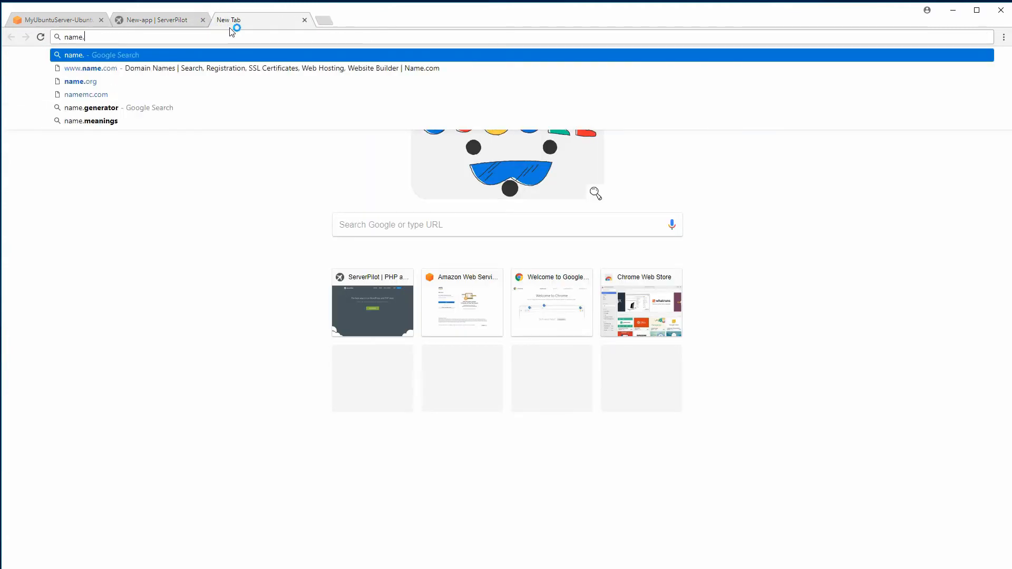
key(Down)
key(Return)
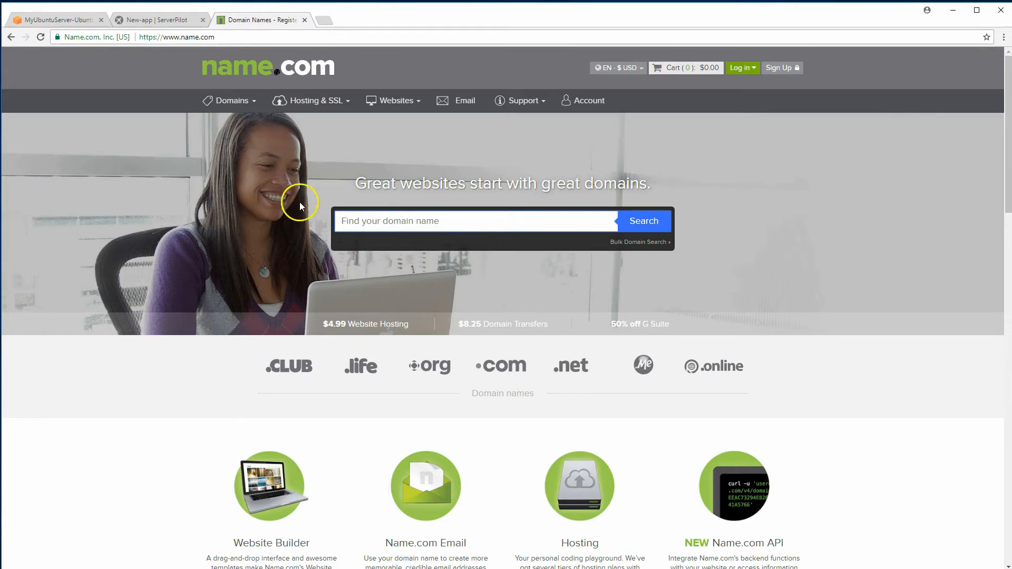
key(ctrl+shift+Tab)
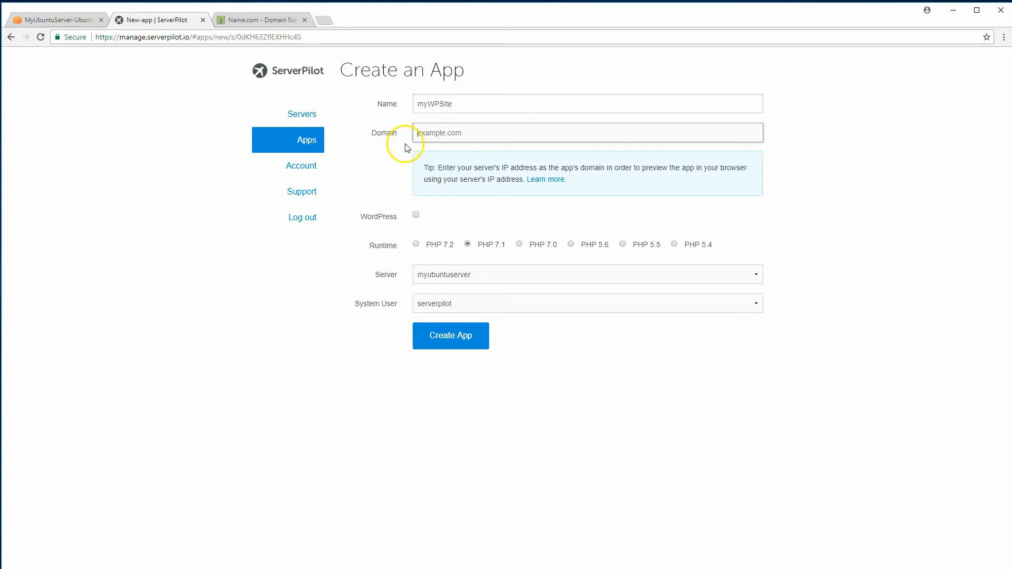
key(ctrl+Tab)
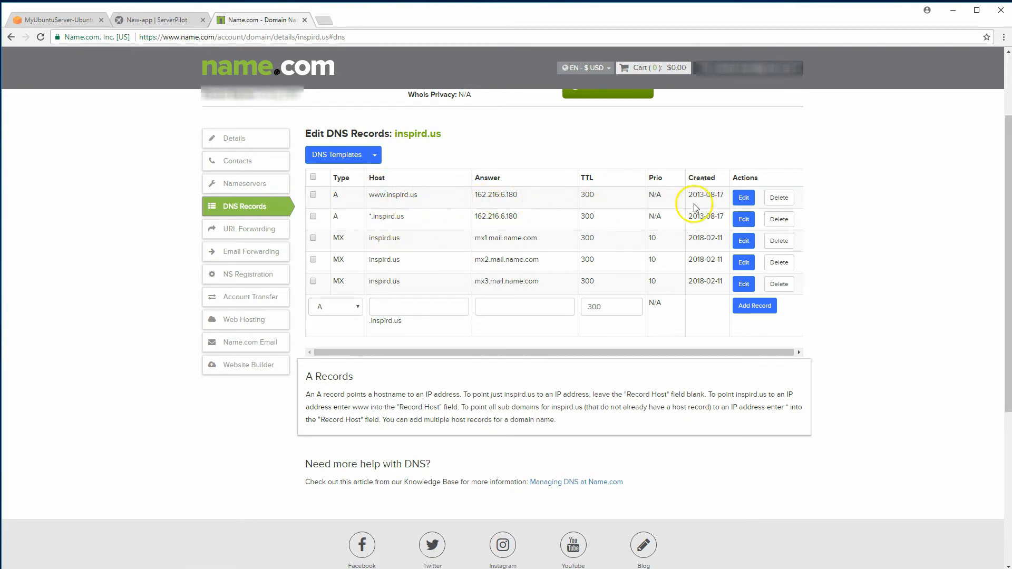
Point the www A record for inspird.us at 13.59.228.214 and save it
click(744, 201)
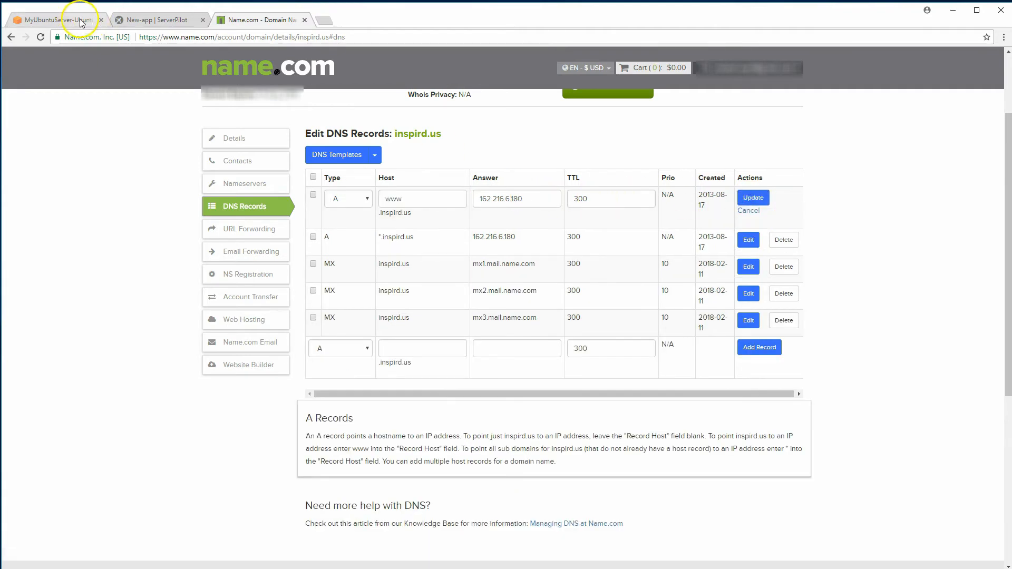
click(80, 21)
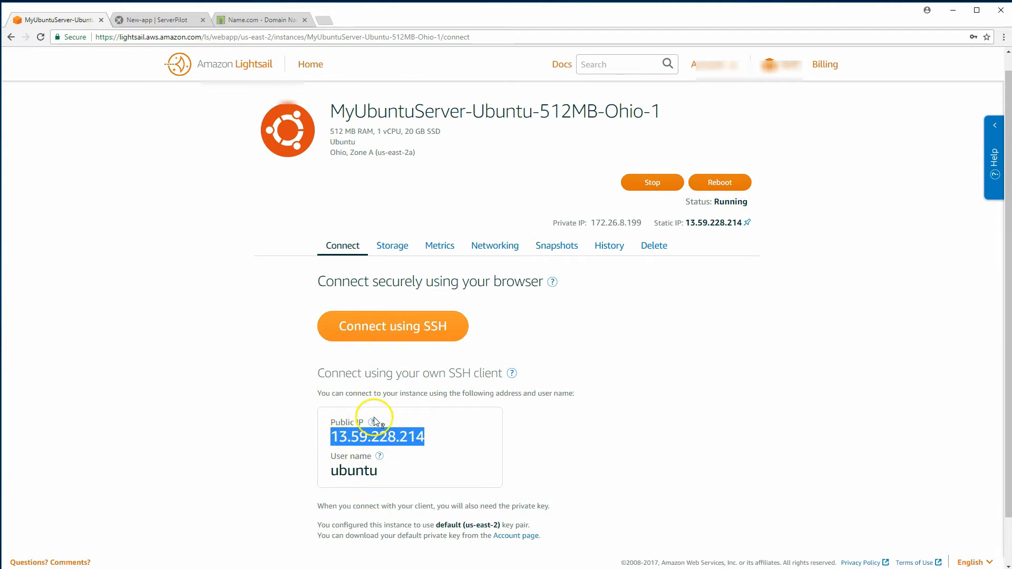
click(220, 20)
drag(521, 206, 463, 195)
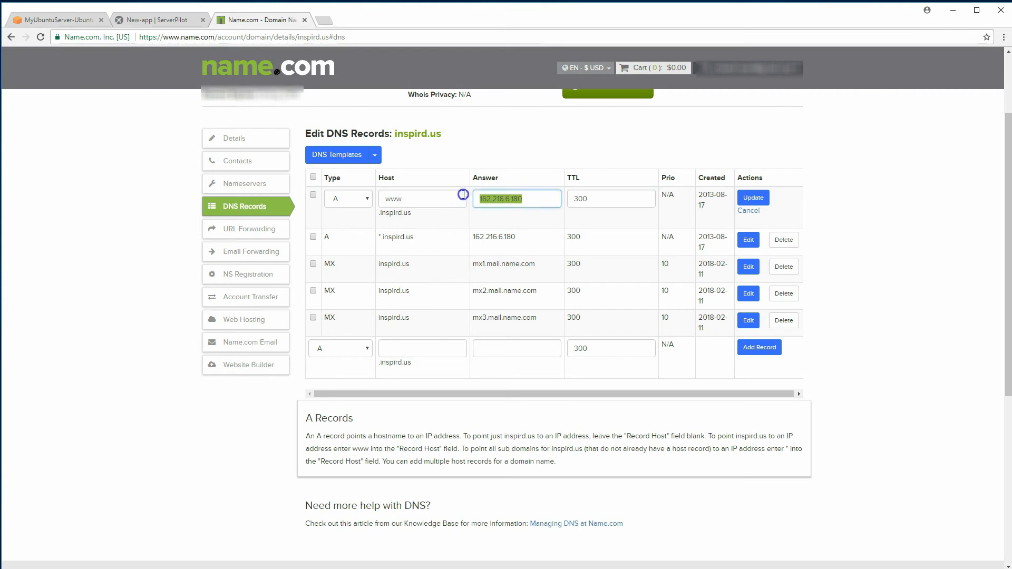
text(13.59.228.214)
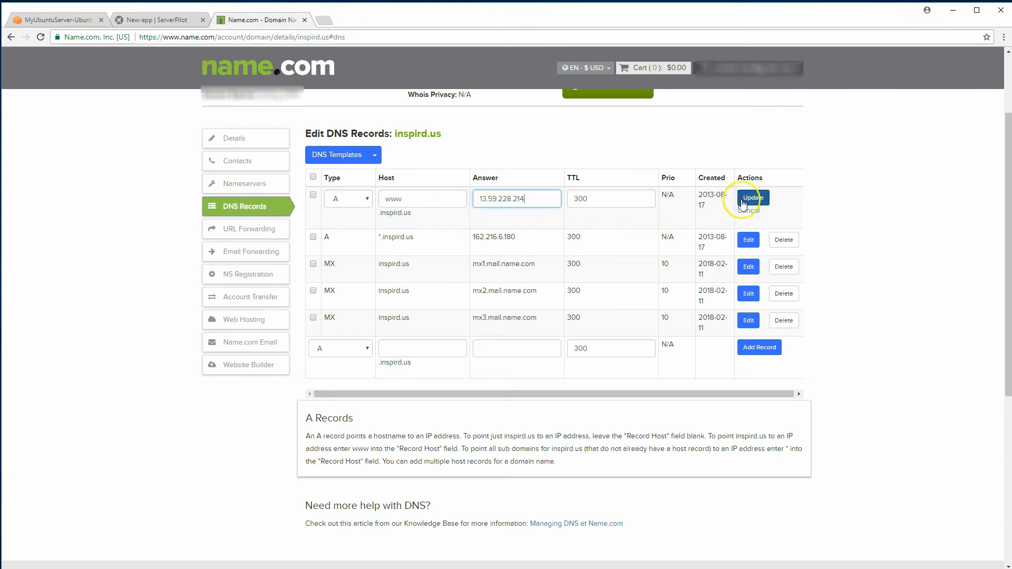
click(752, 199)
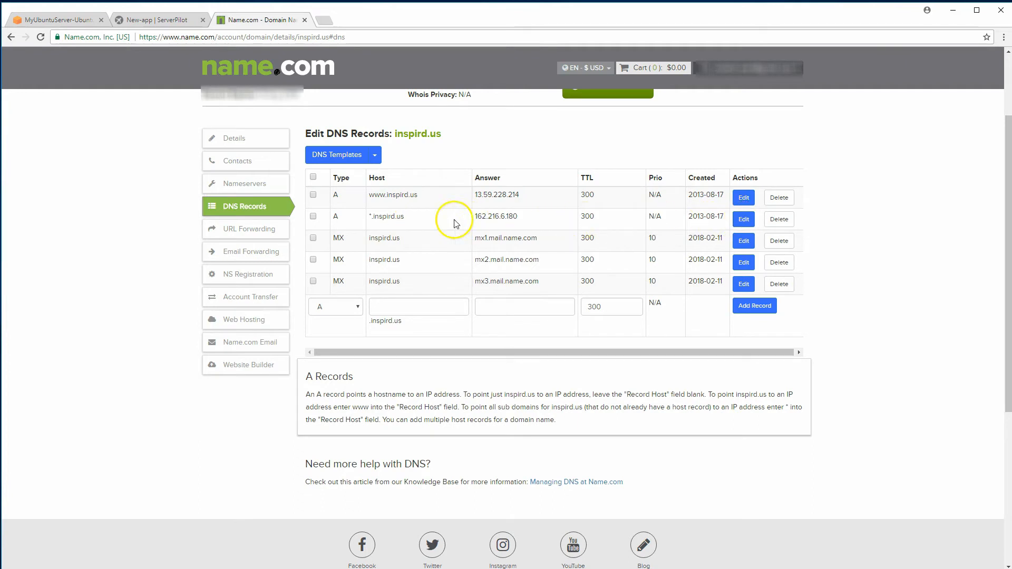
Point the wildcard *.inspird.us A record at 13.59.228.214 and save it
click(744, 219)
click(529, 230)
drag(529, 230, 458, 226)
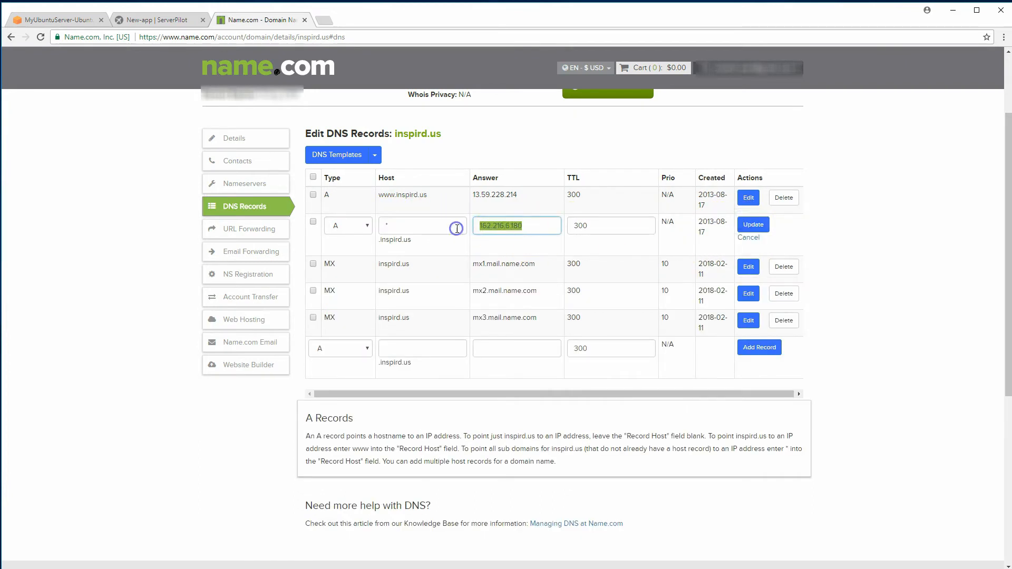
text(13.59.228.214)
click(745, 223)
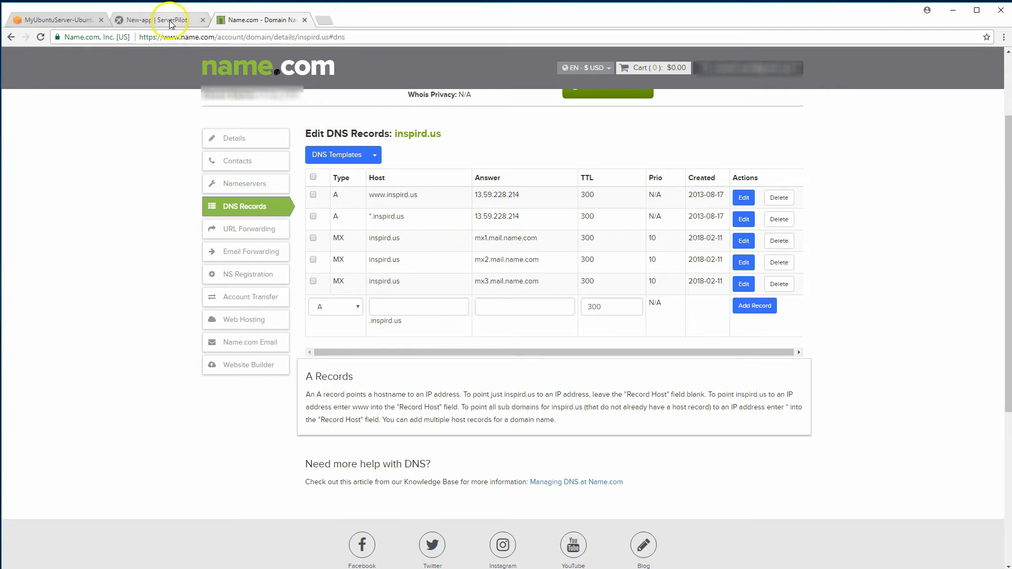
click(169, 20)
click(382, 139)
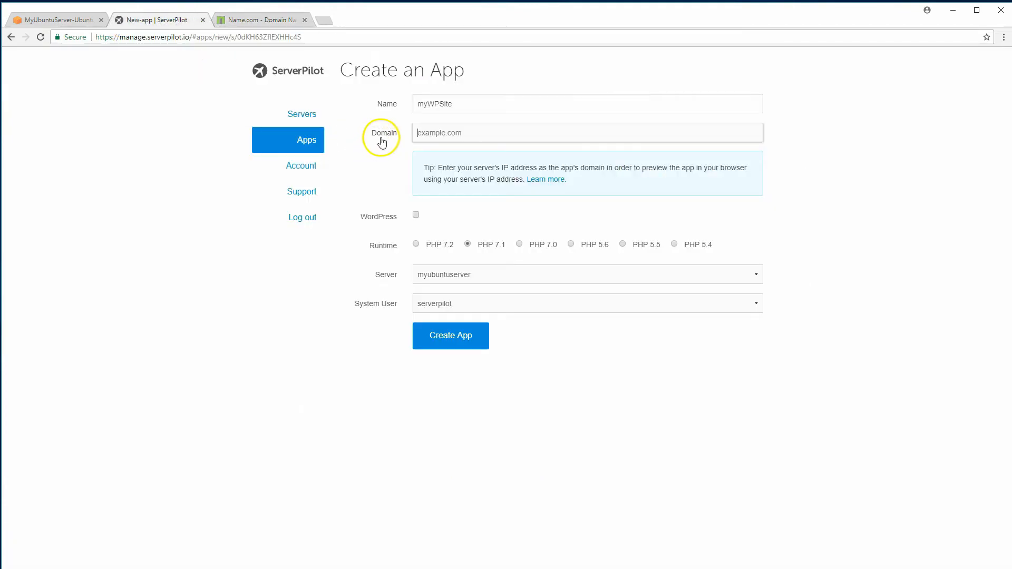
text(www.inspird.us)
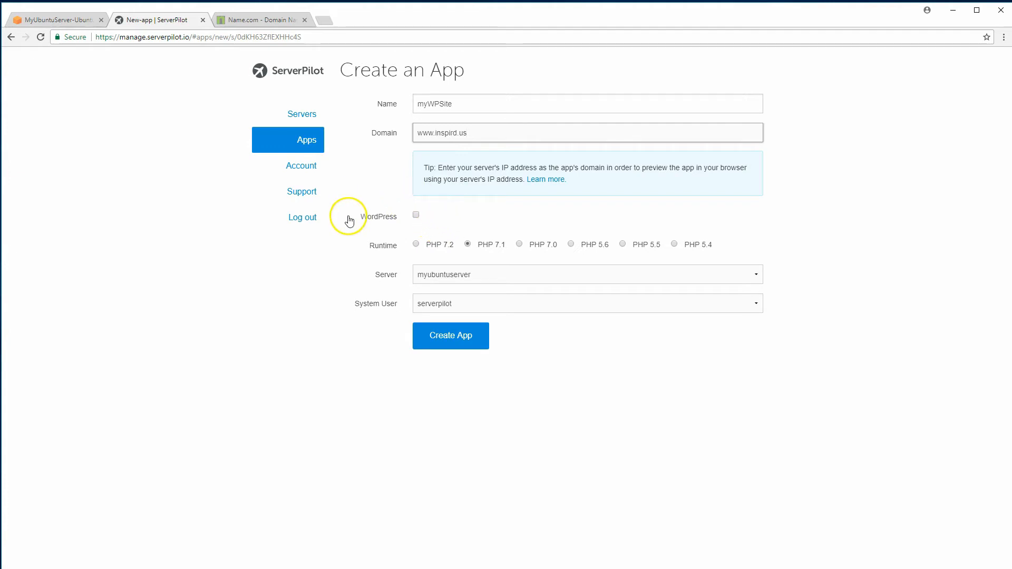
click(418, 217)
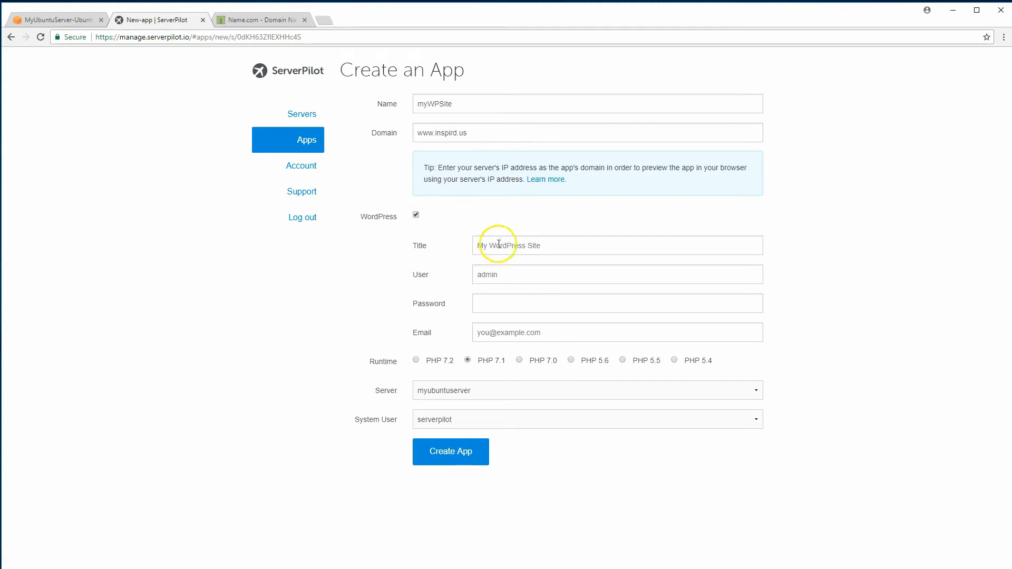
click(554, 249)
text(My Ubuntu Server)
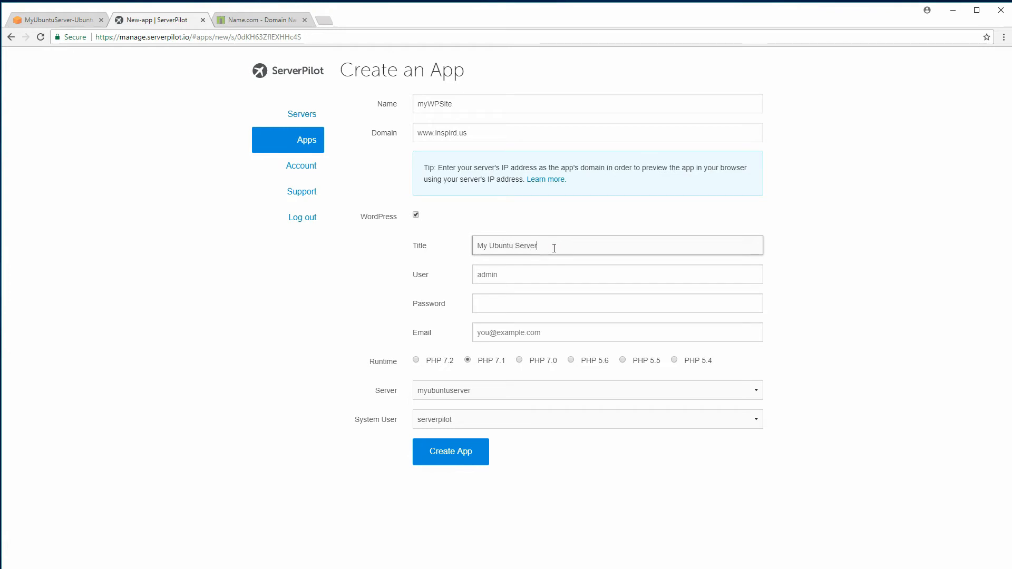
key(Tab)
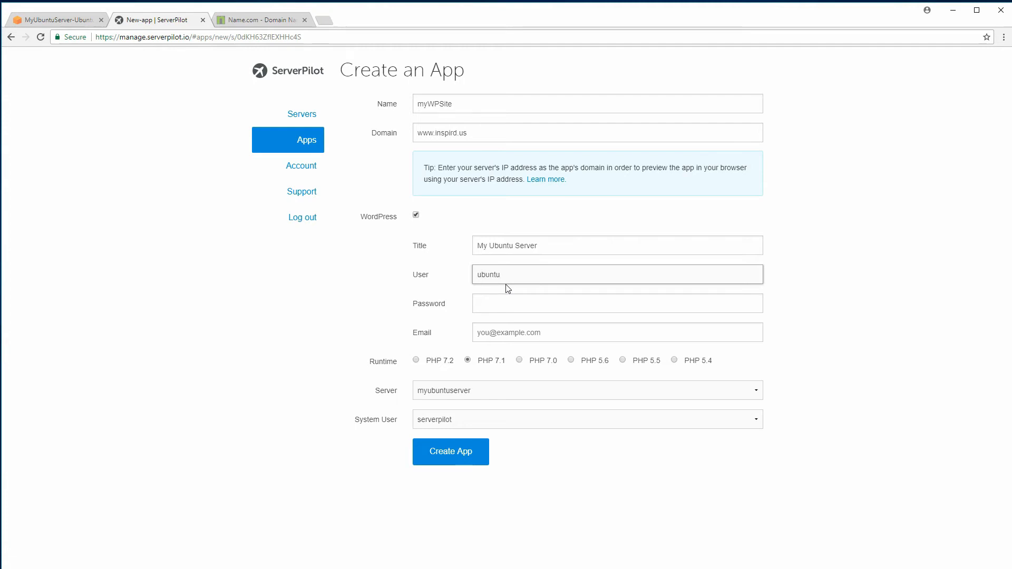
key(Tab)
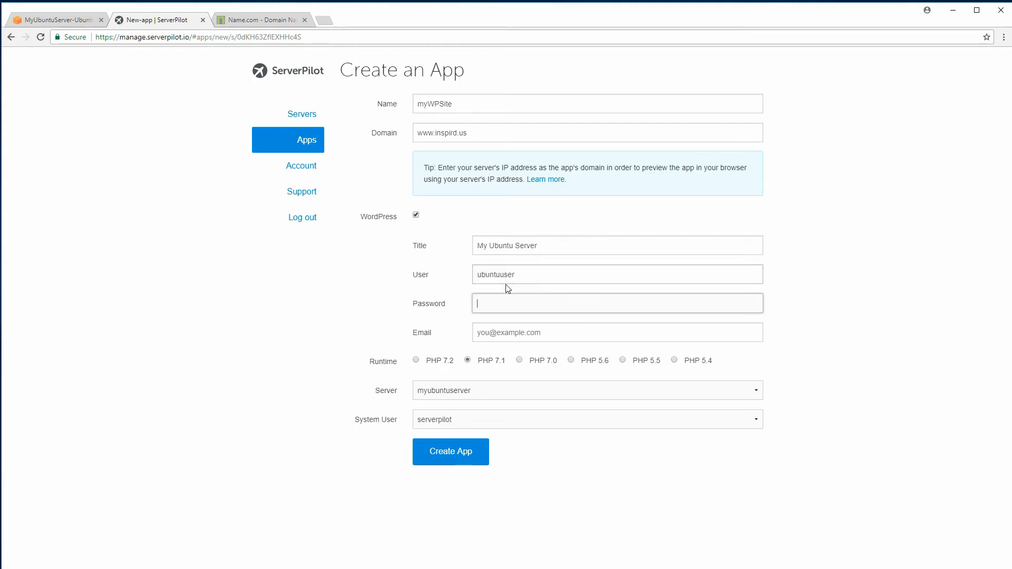
click(496, 300)
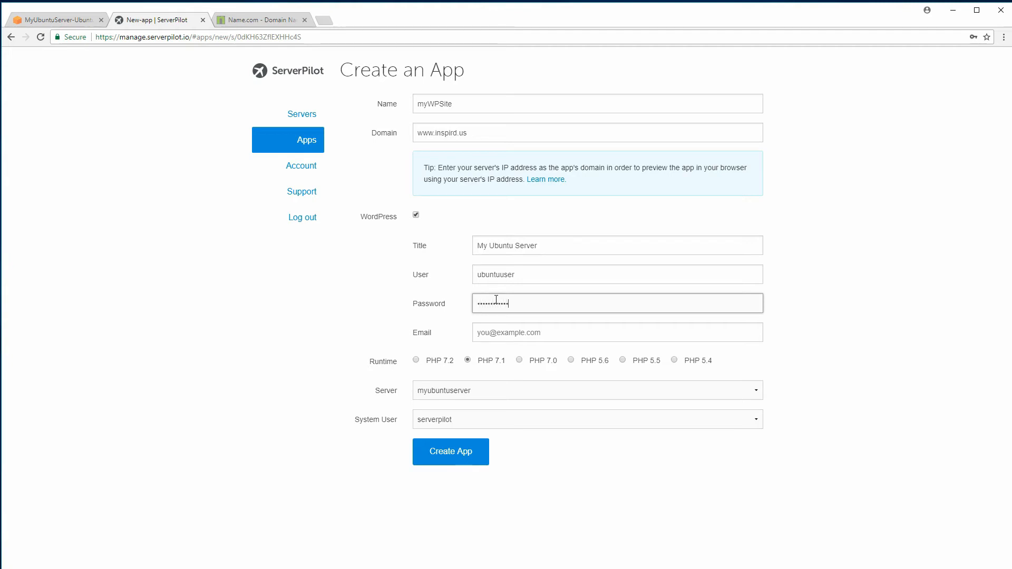
click(522, 337)
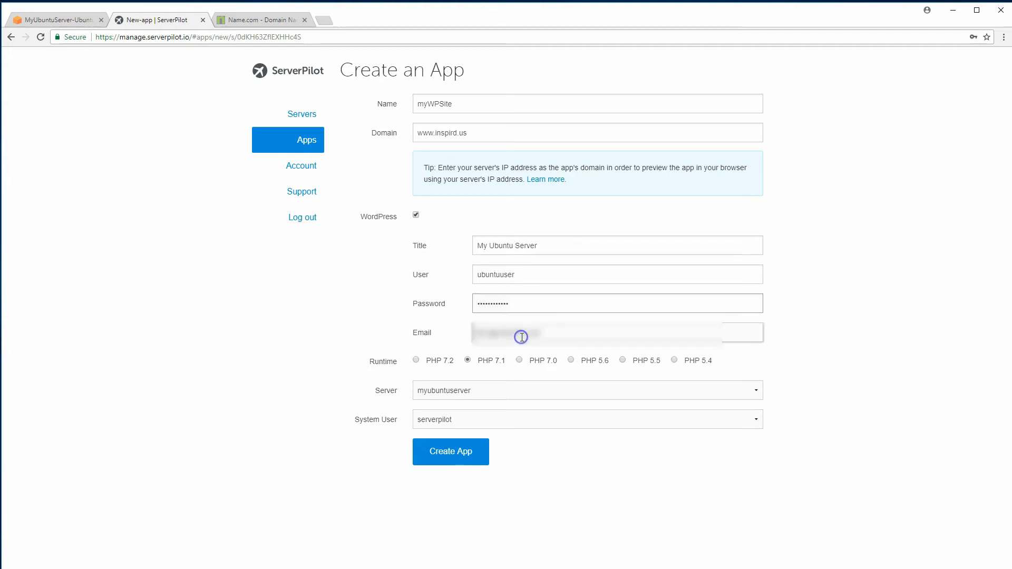
Enter the admin e-mail, keep PHP 7.1, myubuntuserver and serverpilot, and submit the app form
text(**********)
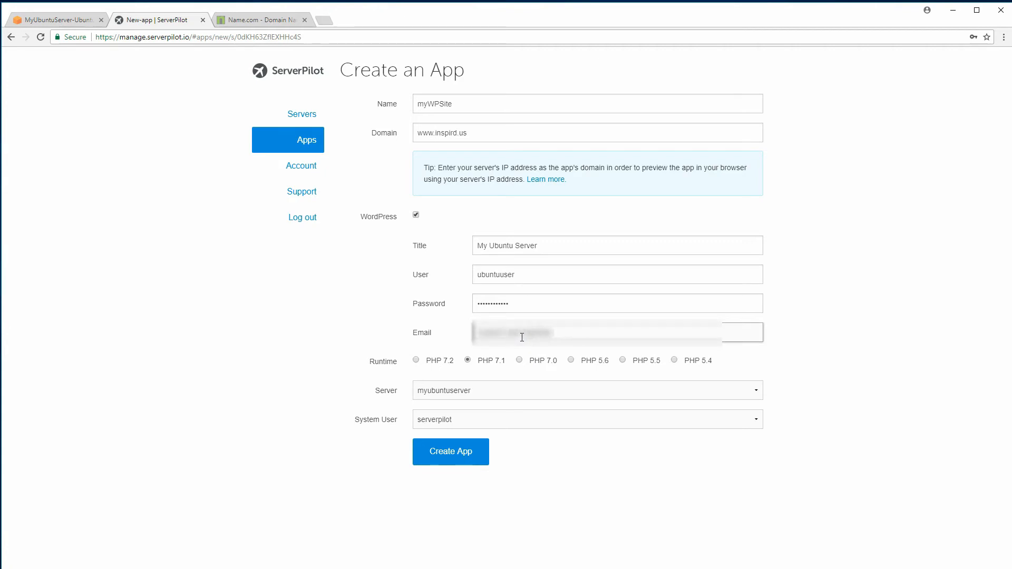
text(*****)
click(484, 364)
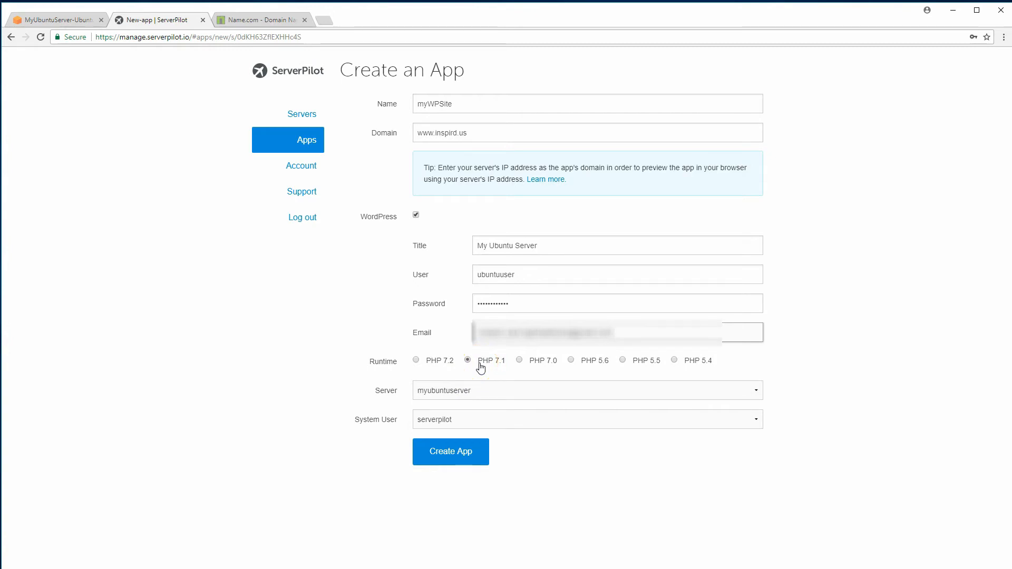
click(484, 366)
click(484, 395)
click(483, 393)
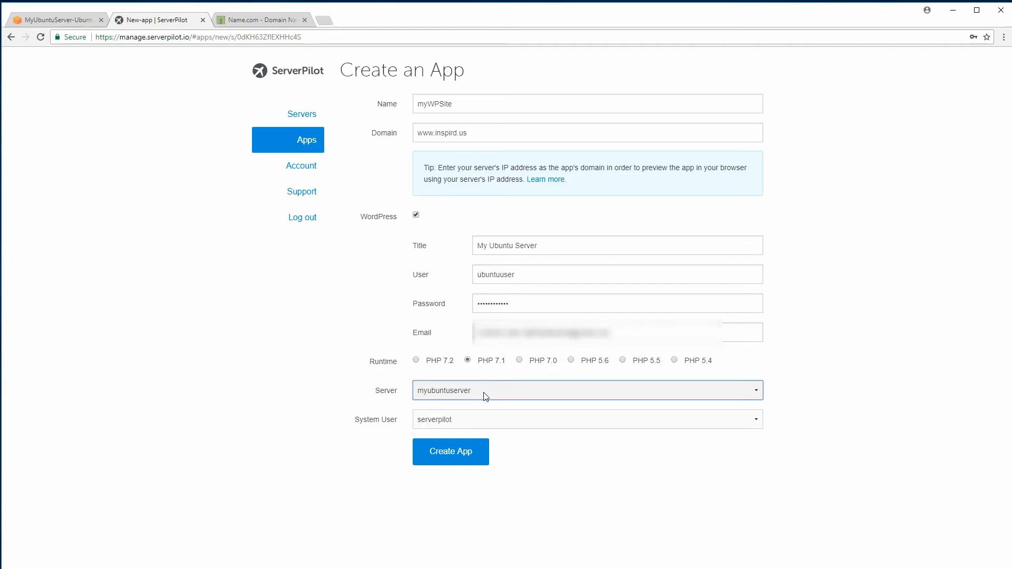
click(495, 420)
click(495, 420)
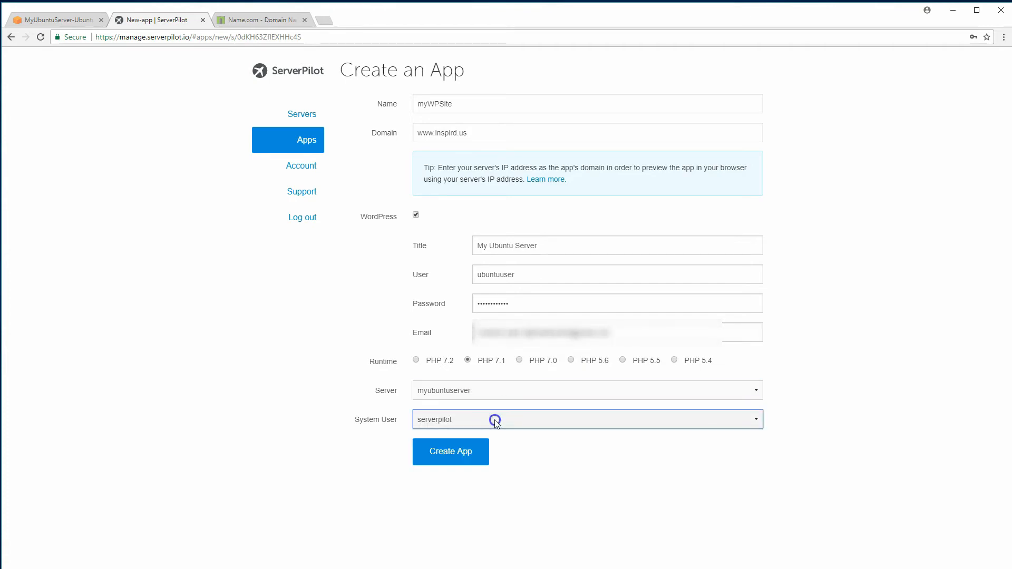
click(438, 452)
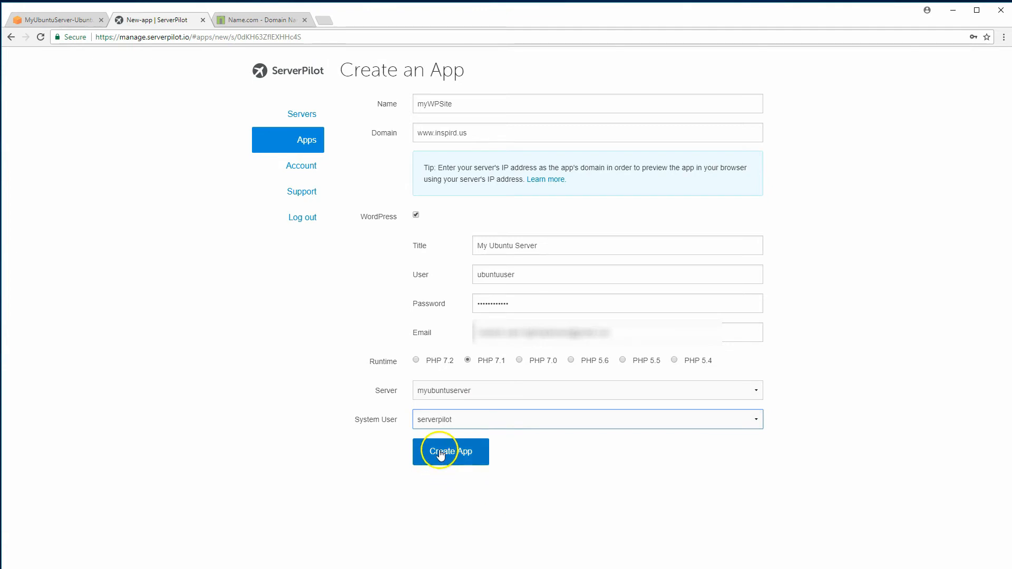
click(441, 455)
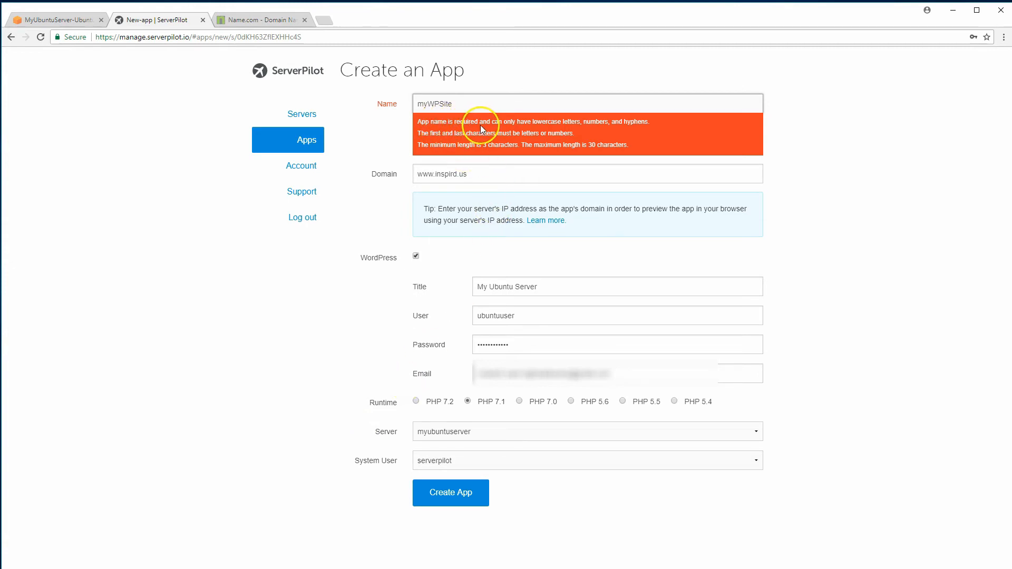
Rename the app to lowercase mywpsite, create it, and dismiss the save-password prompt
click(439, 105)
click(451, 493)
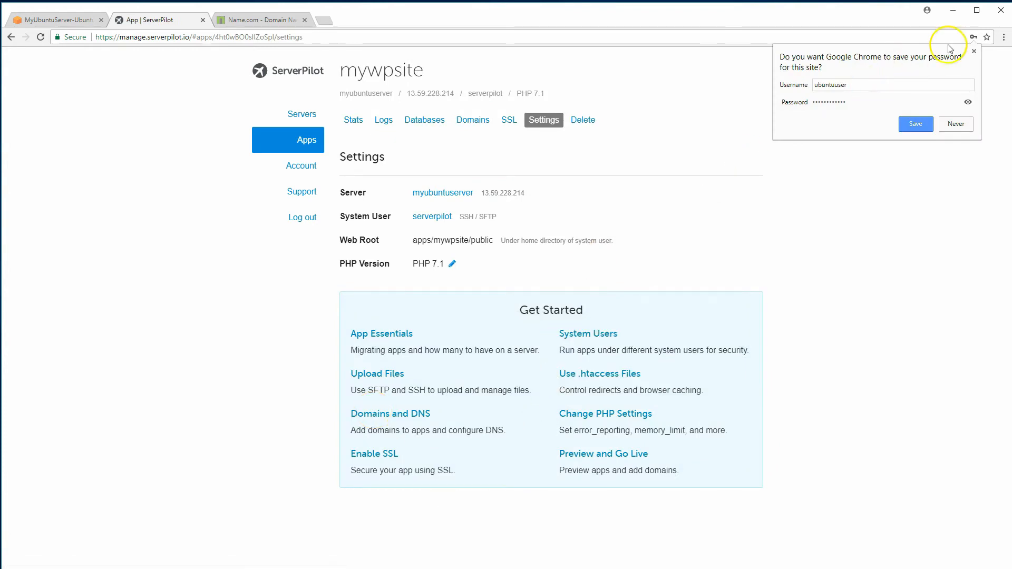
click(974, 51)
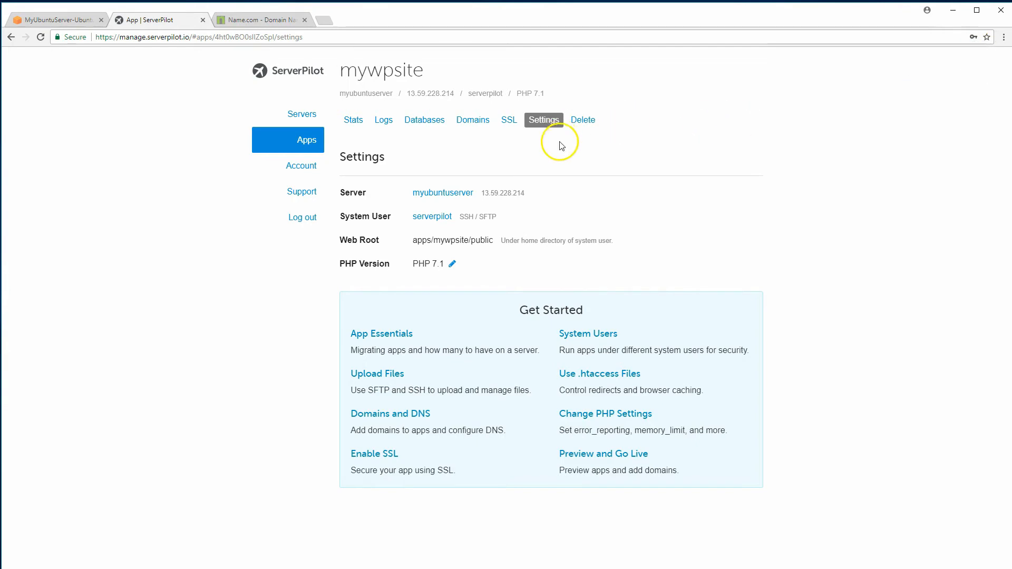
click(43, 20)
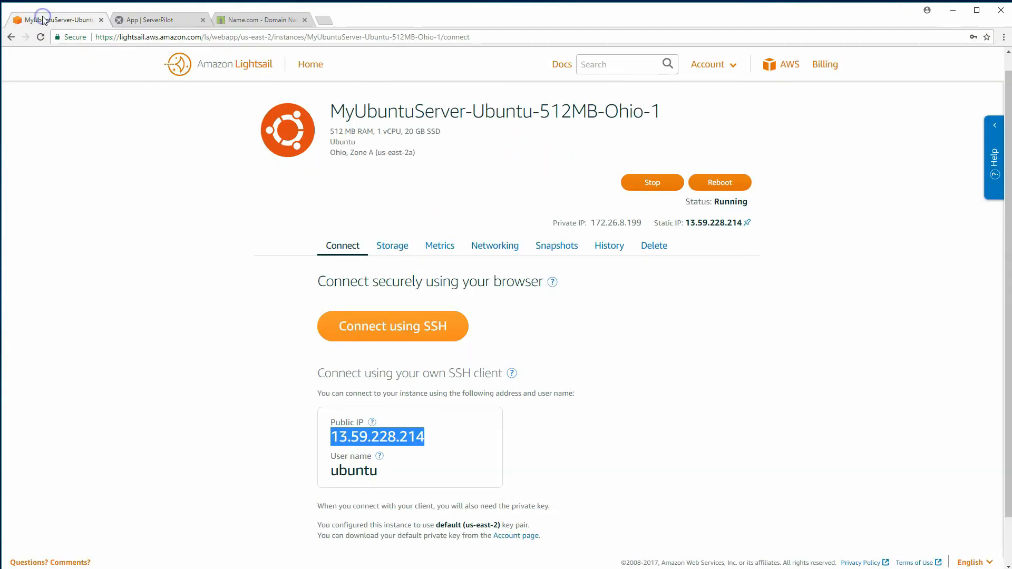
click(151, 20)
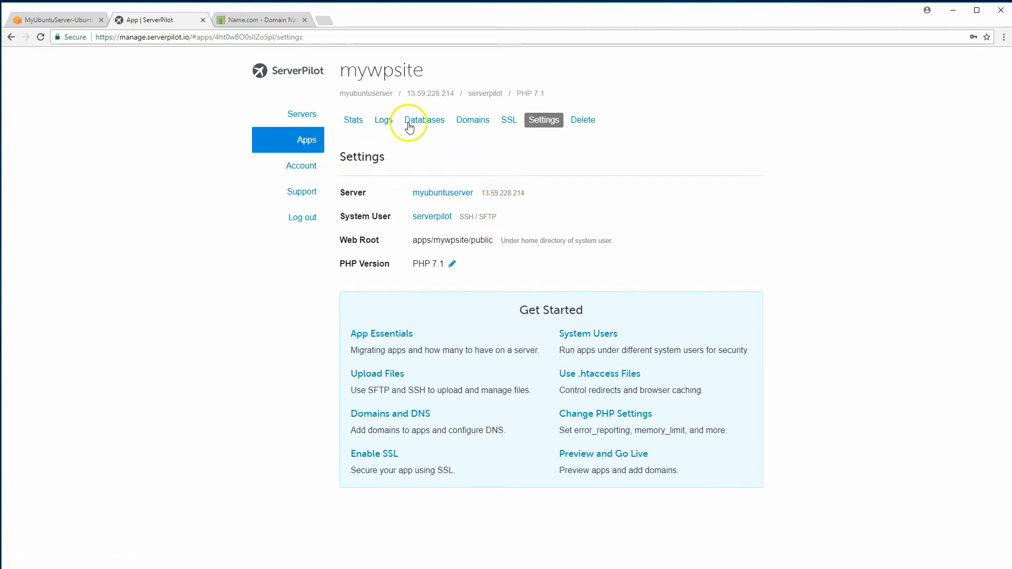
Review the mywpsite Stats, Logs, Databases and Domains tabs, then view the Name.com DNS records
click(349, 126)
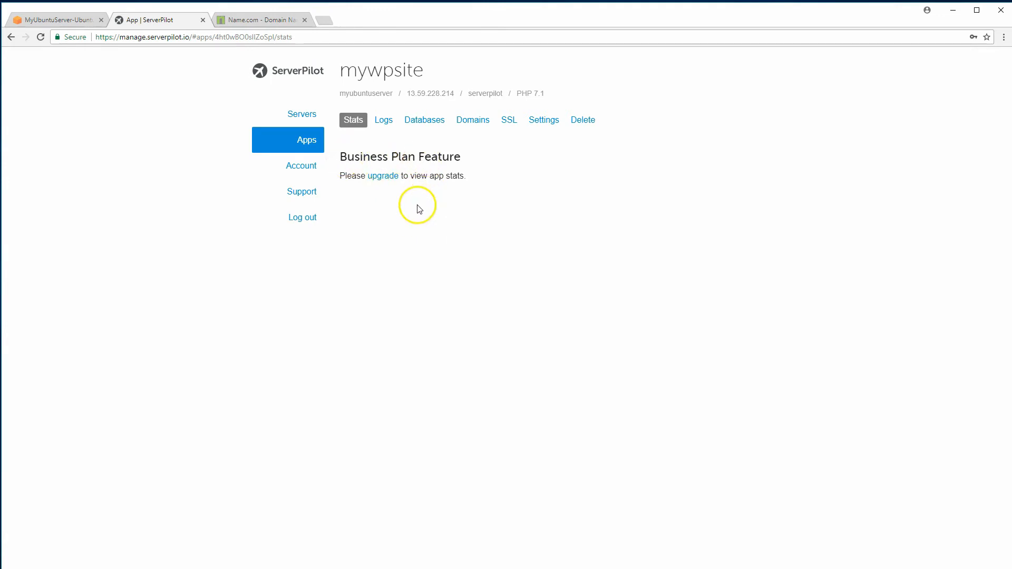
click(391, 126)
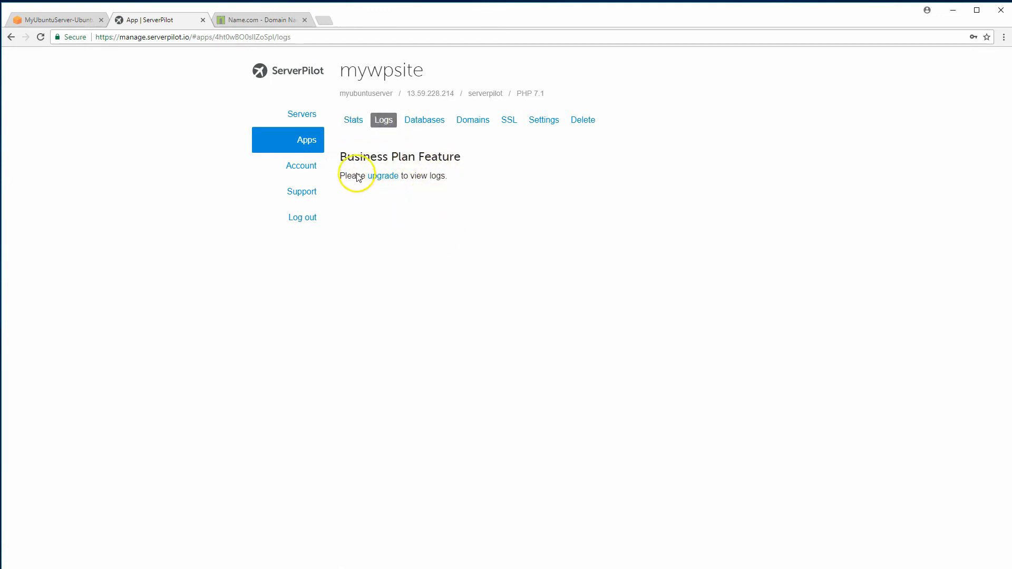
click(421, 128)
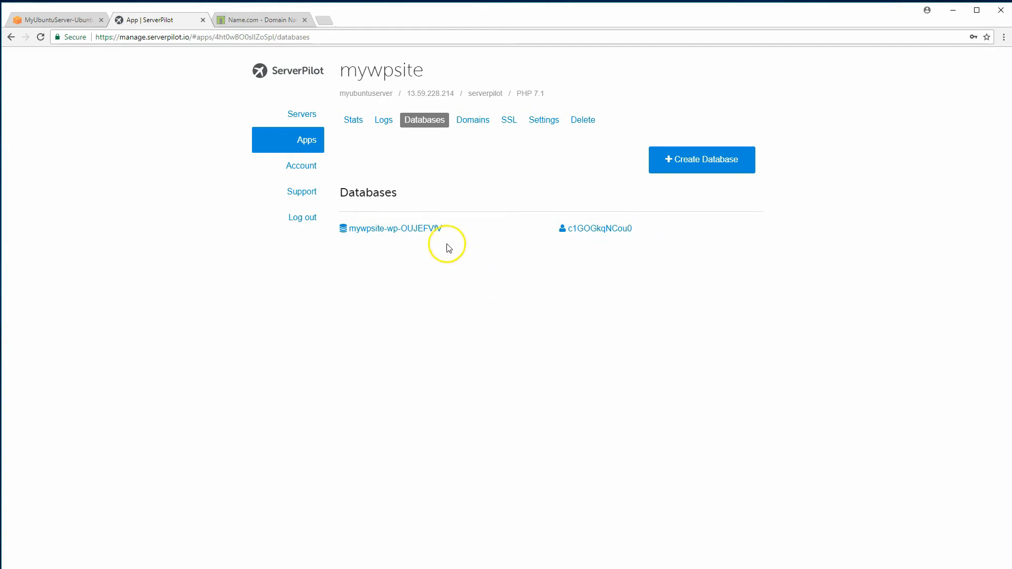
click(474, 124)
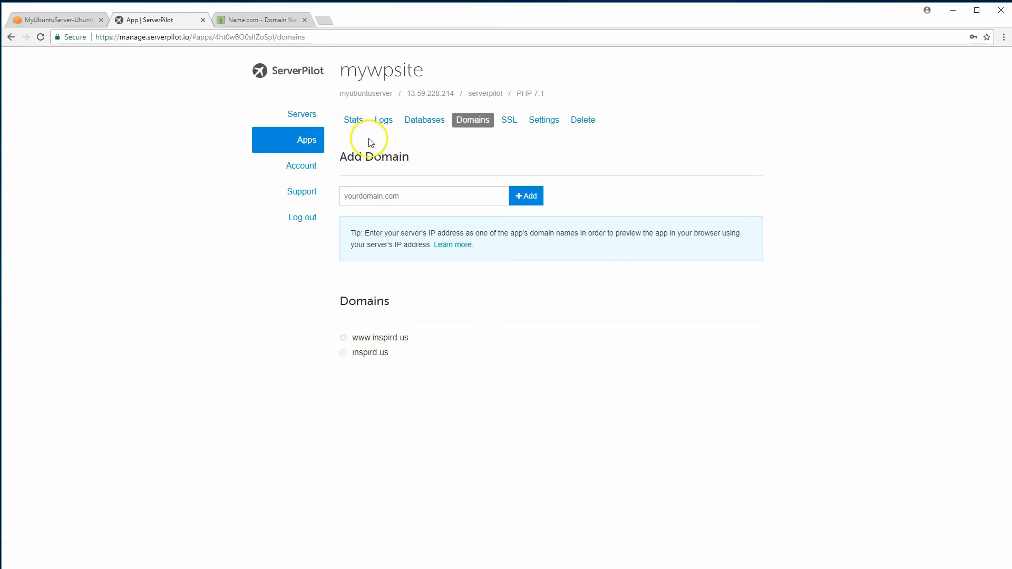
click(256, 19)
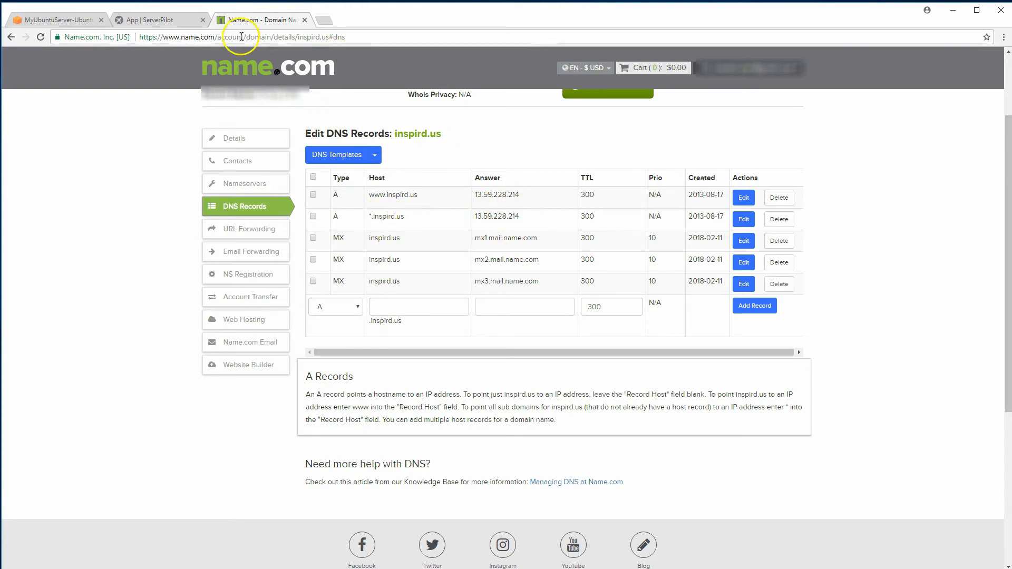
Return from Name.com to the mywpsite app in ServerPilot
click(171, 20)
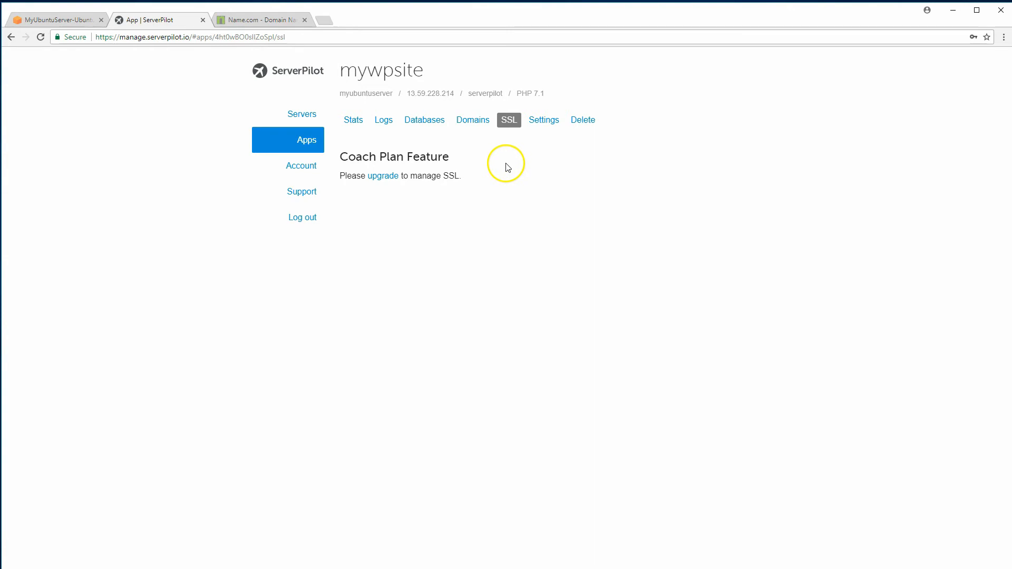
View the mywpsite Settings and Delete pages, then select the web root apps/mywpsite/public
click(543, 122)
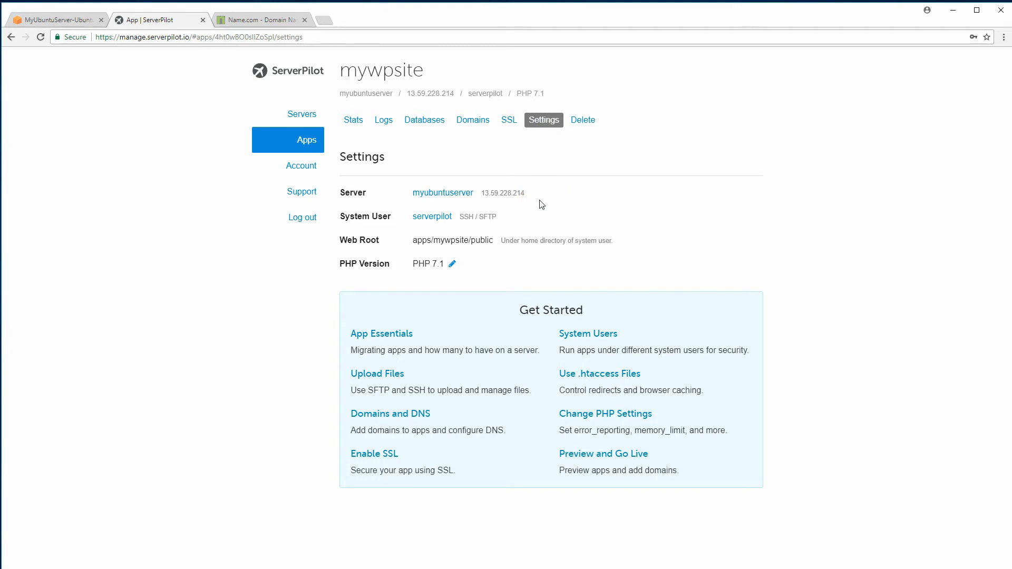
click(441, 272)
click(588, 122)
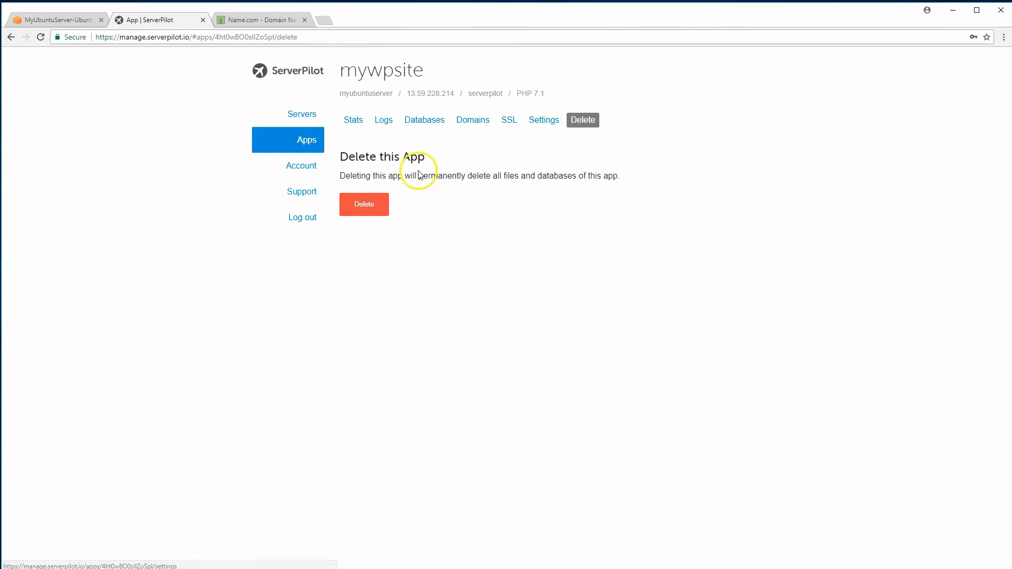
click(540, 126)
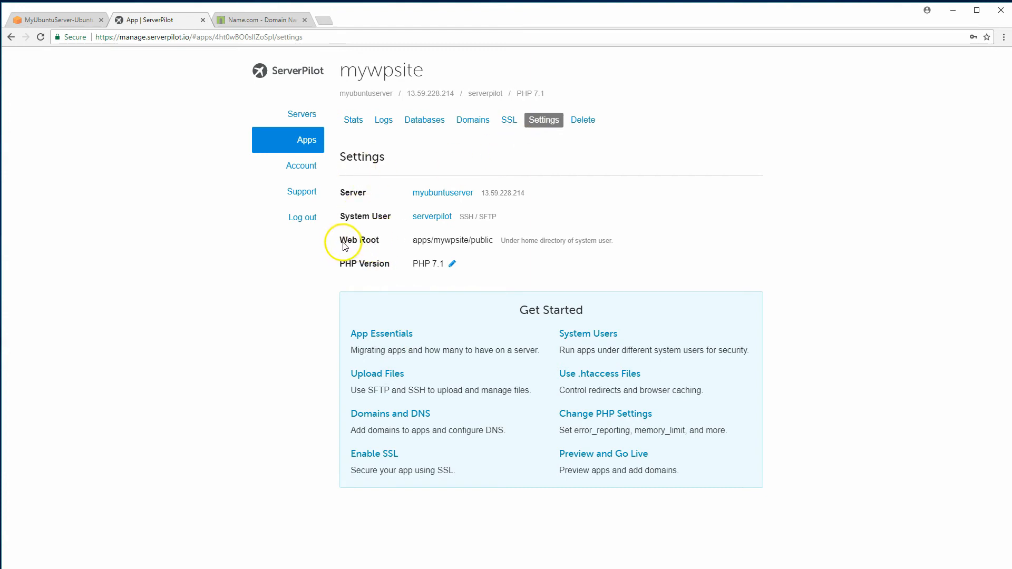
drag(340, 241, 414, 245)
click(481, 248)
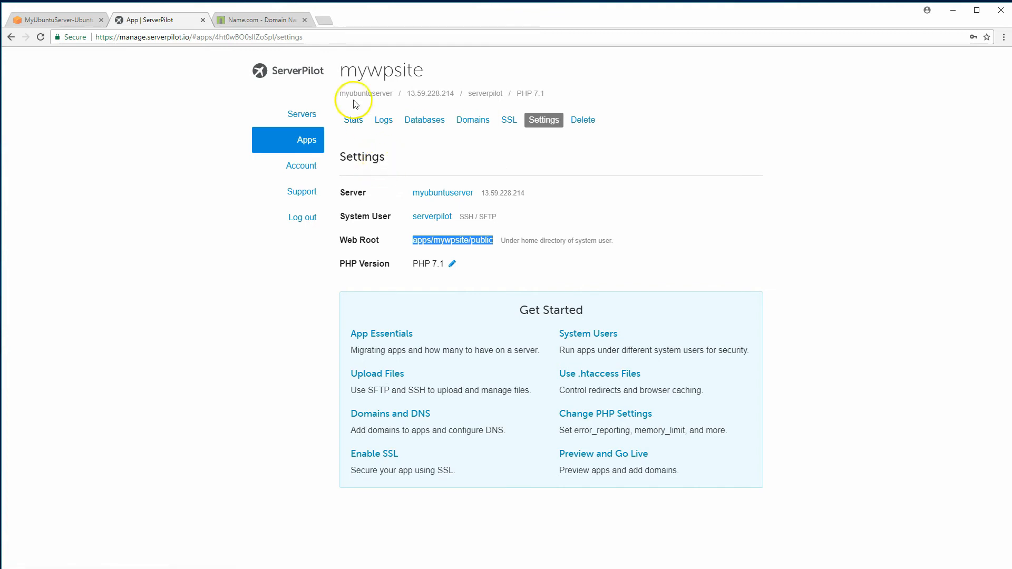
click(328, 20)
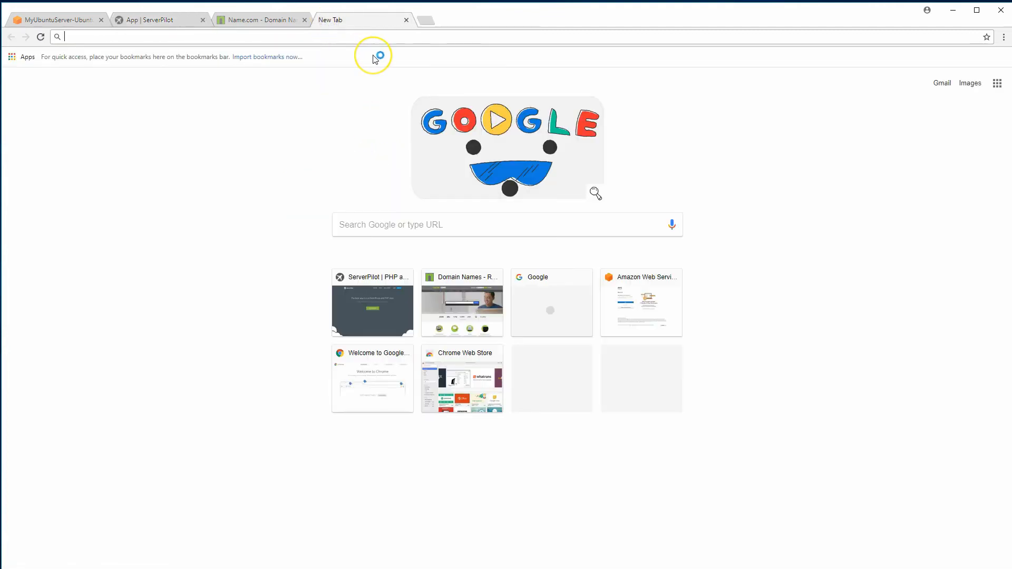
text(www.inspird.us)
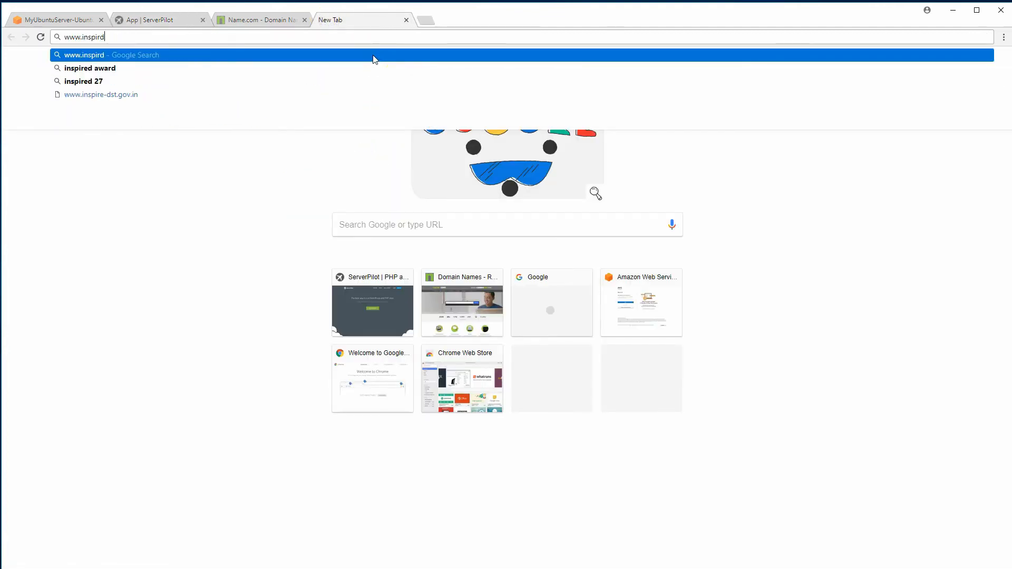
key(Return)
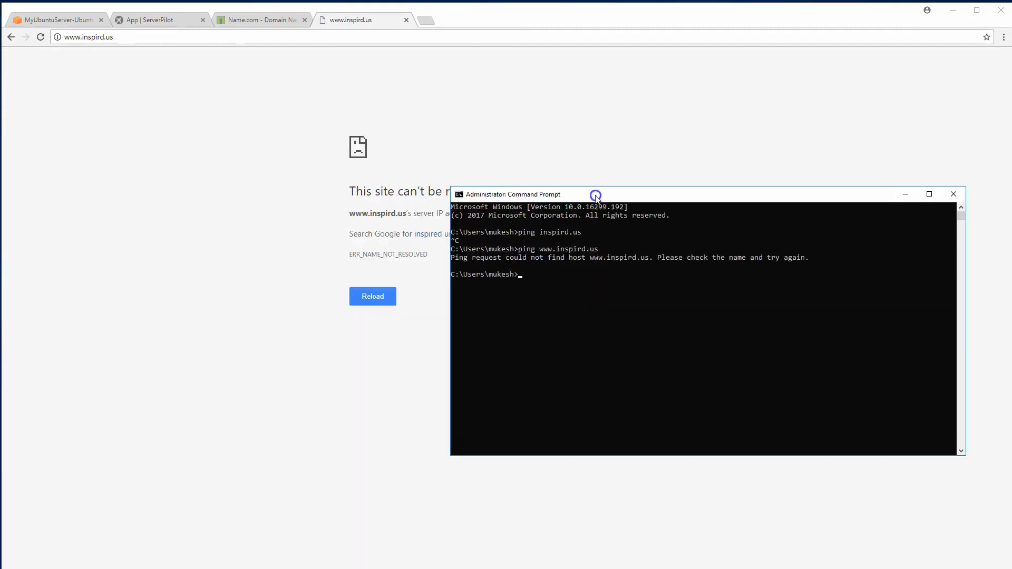
drag(594, 197, 576, 233)
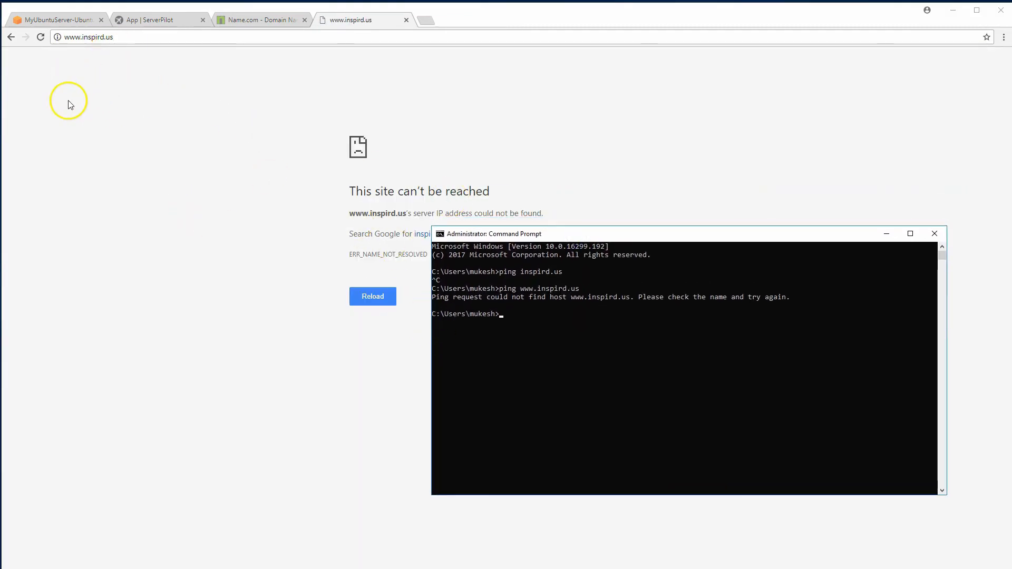
drag(547, 239, 536, 276)
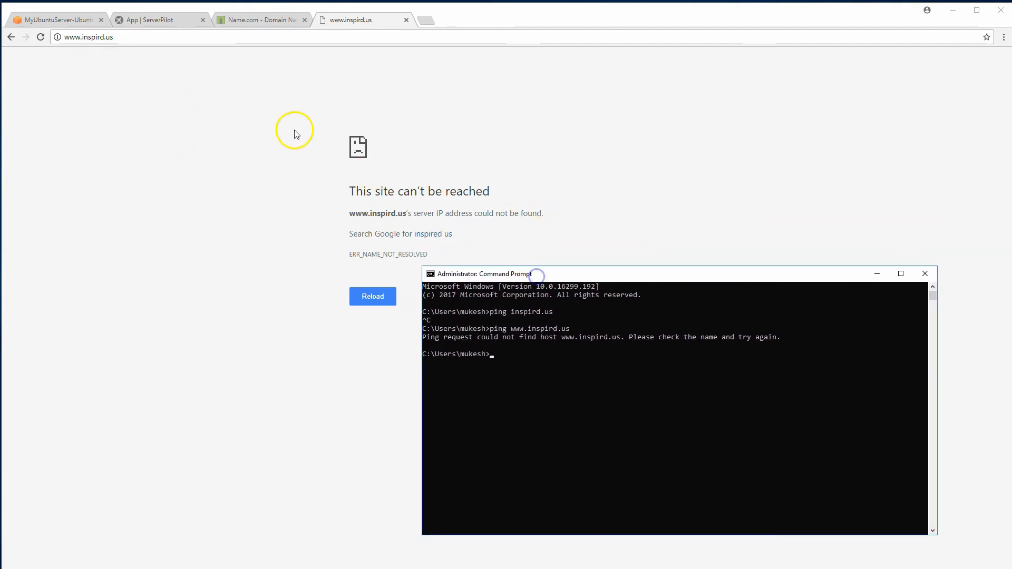
click(233, 19)
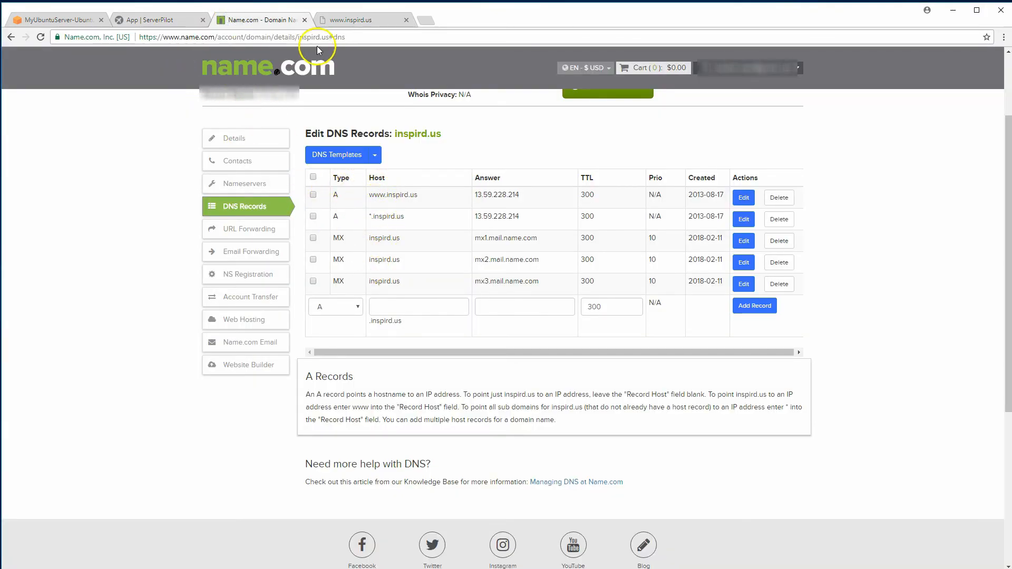
click(331, 21)
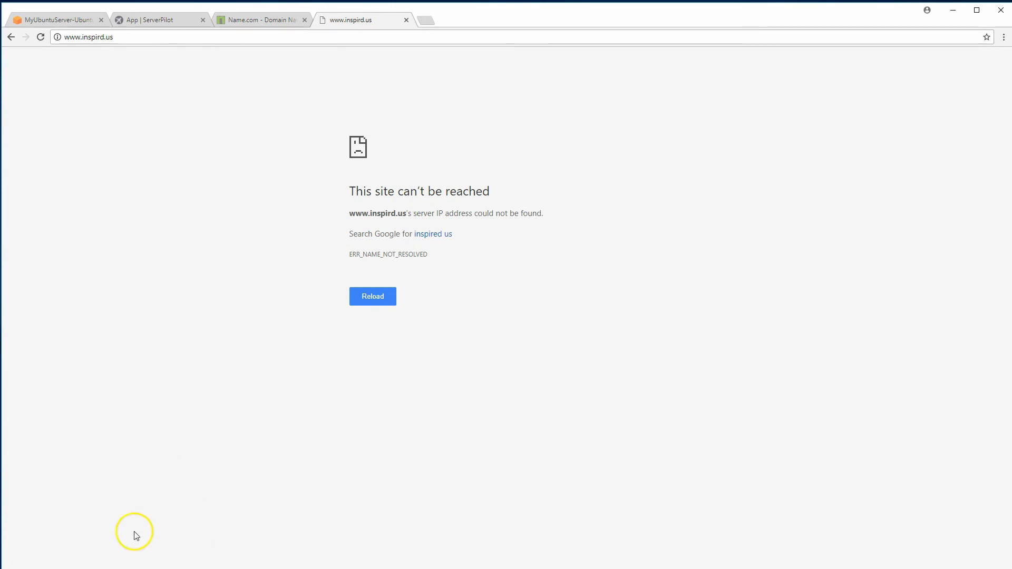
key(alt+Tab)
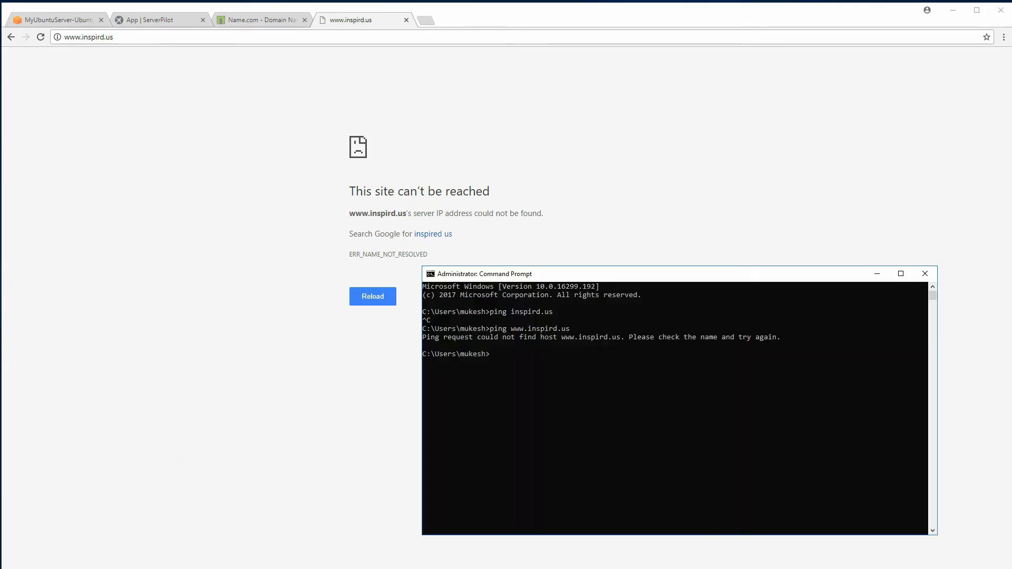
drag(509, 279, 511, 203)
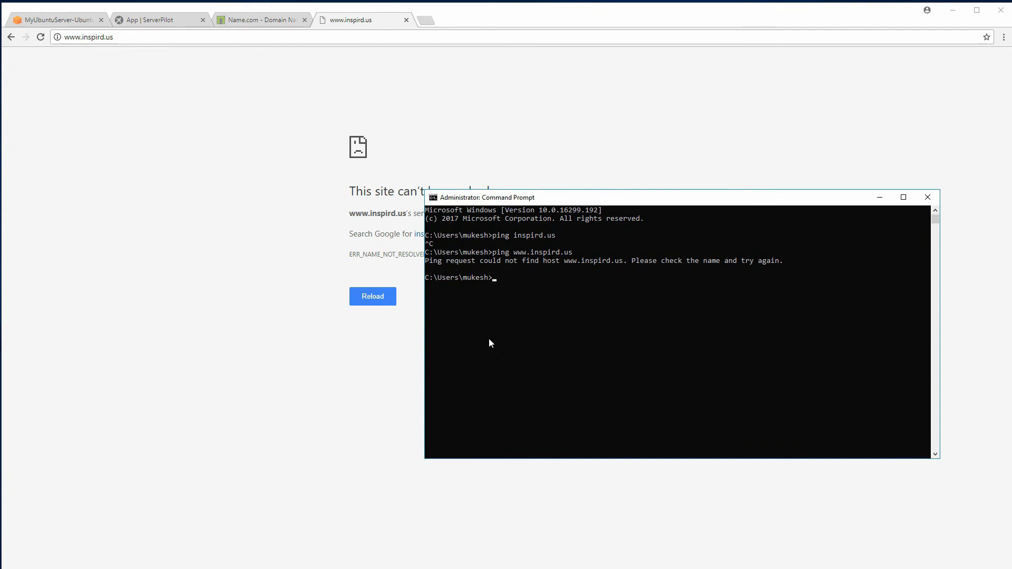
text(ping www.inspird.us)
key(Return)
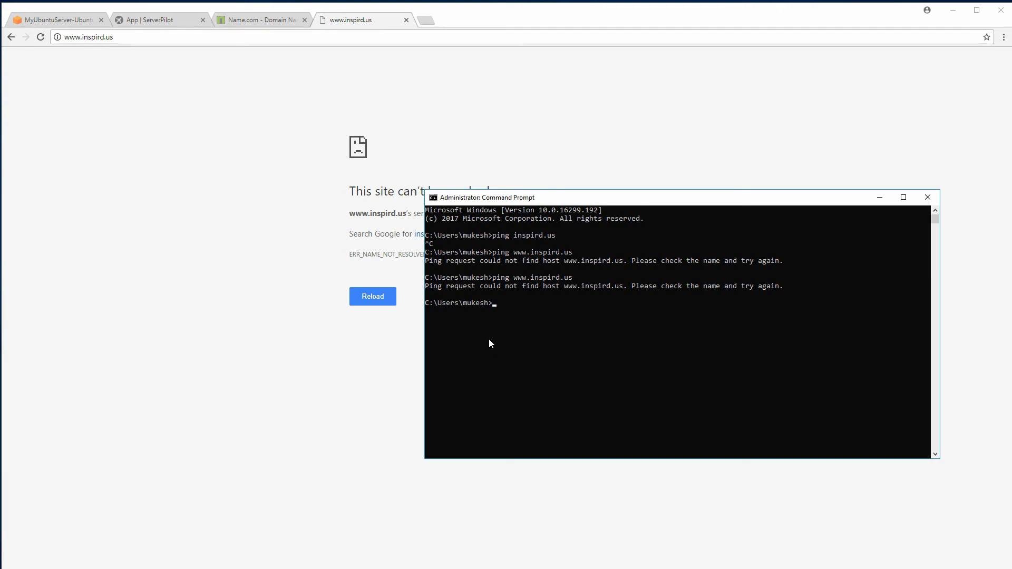
click(489, 278)
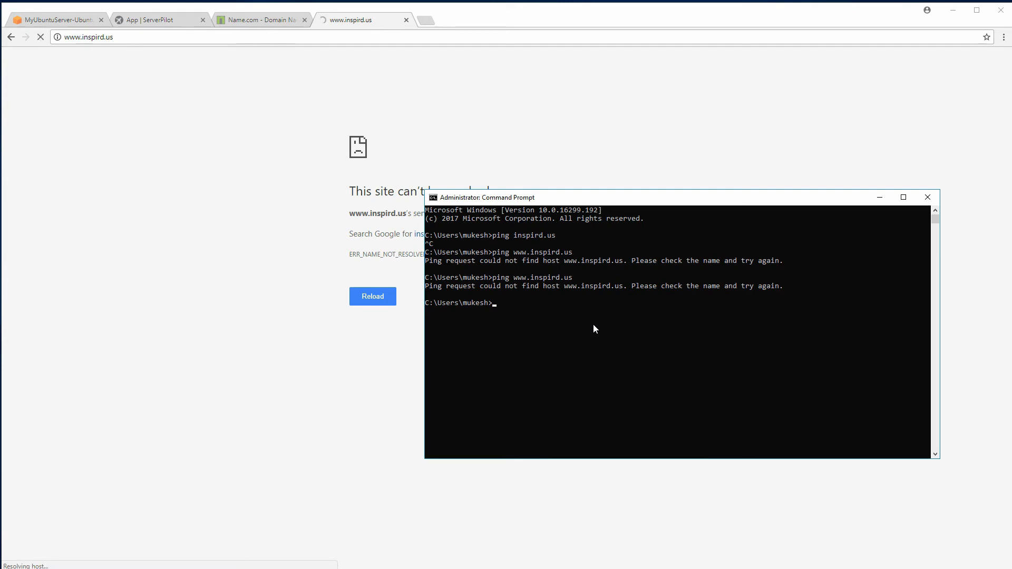
text(ipconfig /flushdns)
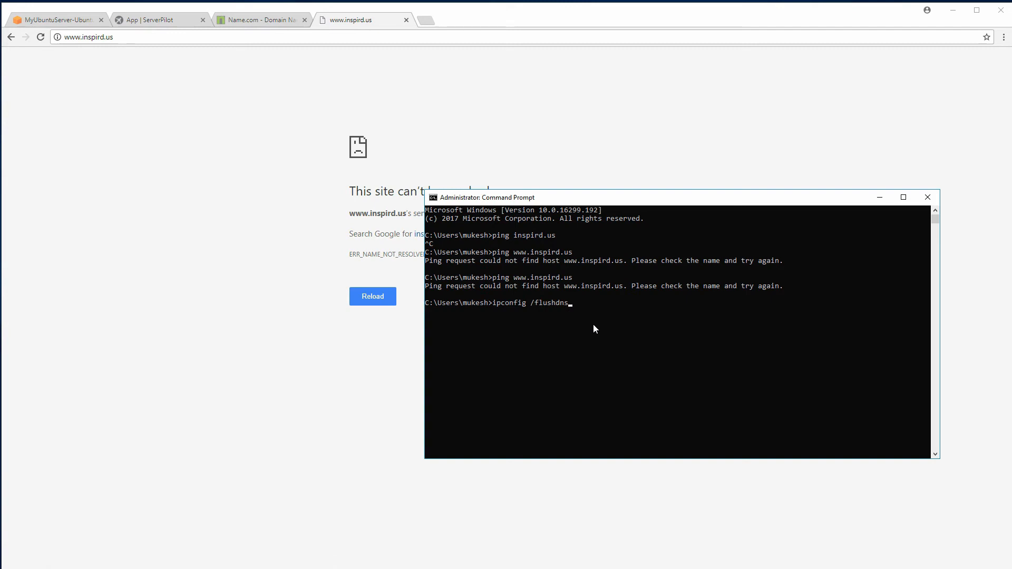
key(Return)
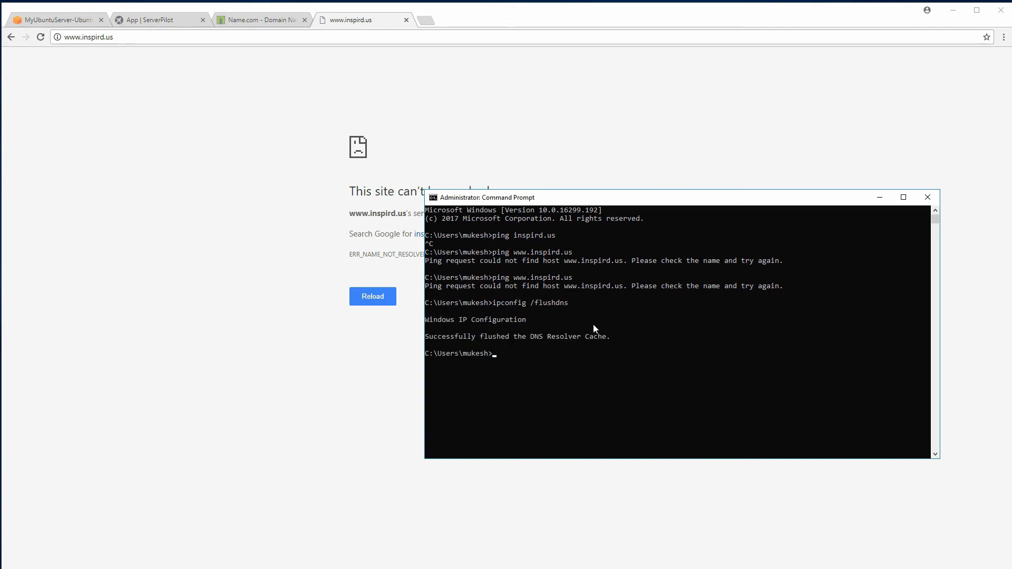
text(clea)
key(BackSpace)
key(BackSpace)
text(s)
key(Return)
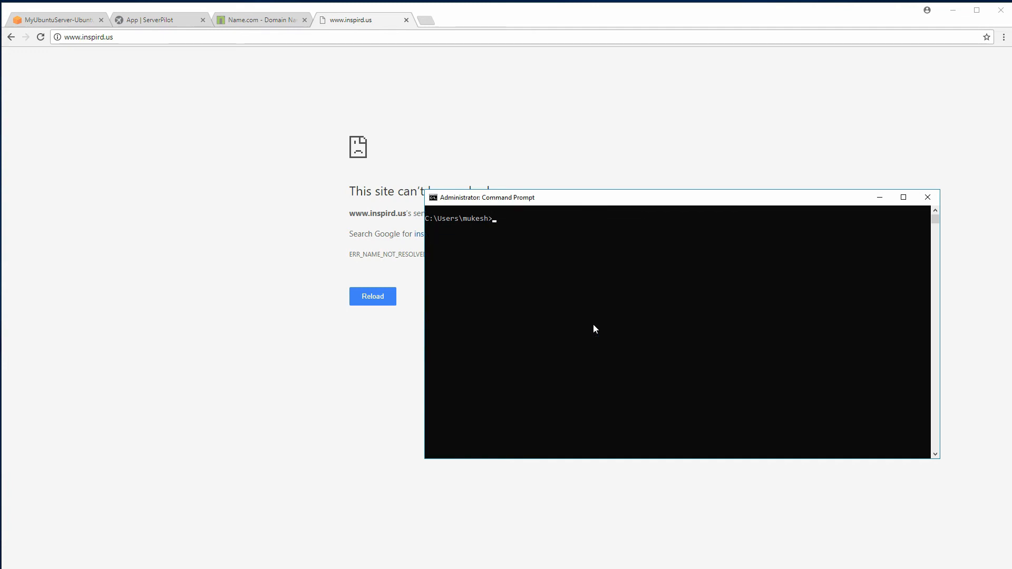
text(ping www.inspird.us)
key(Return)
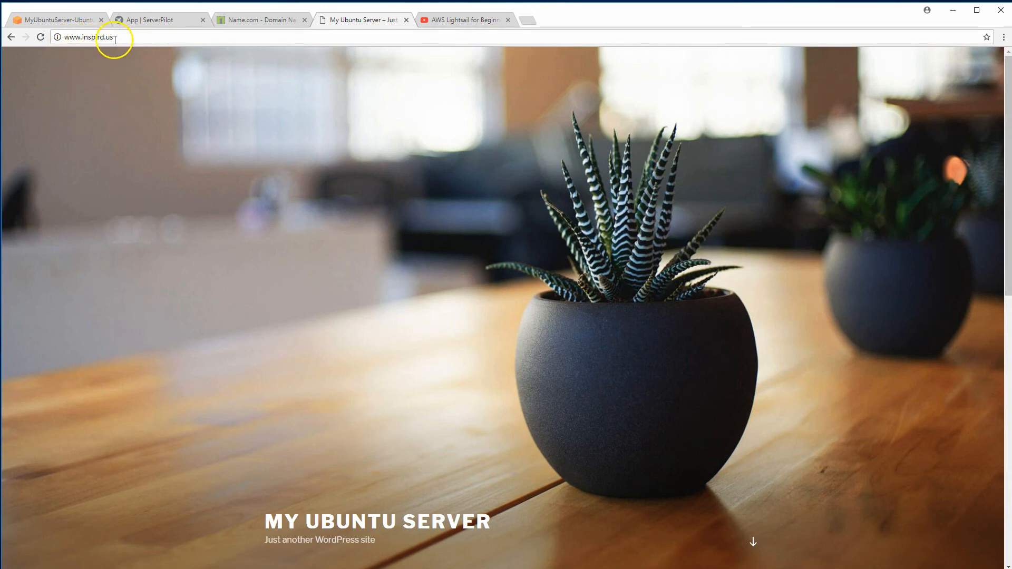
click(134, 37)
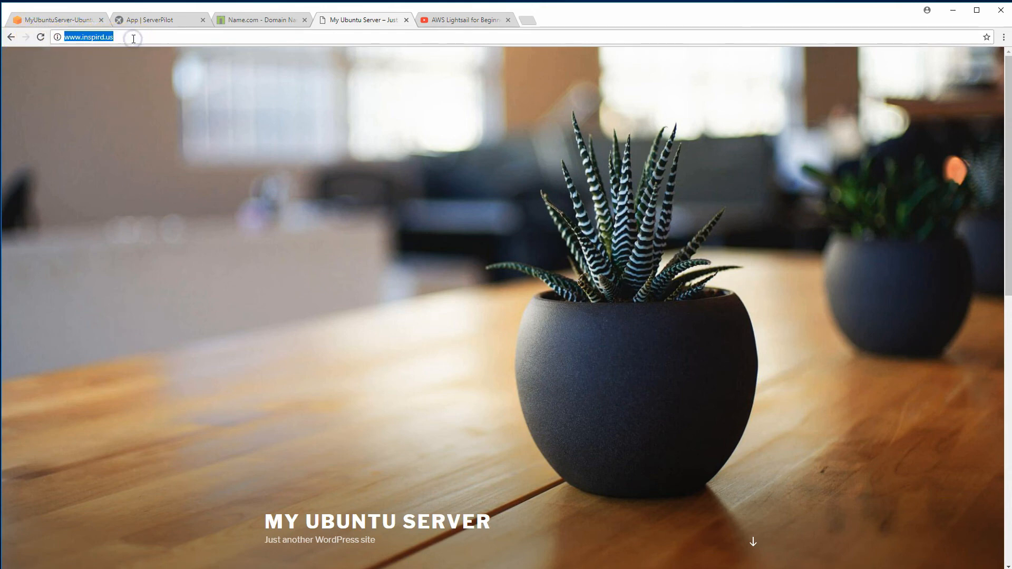
key(Return)
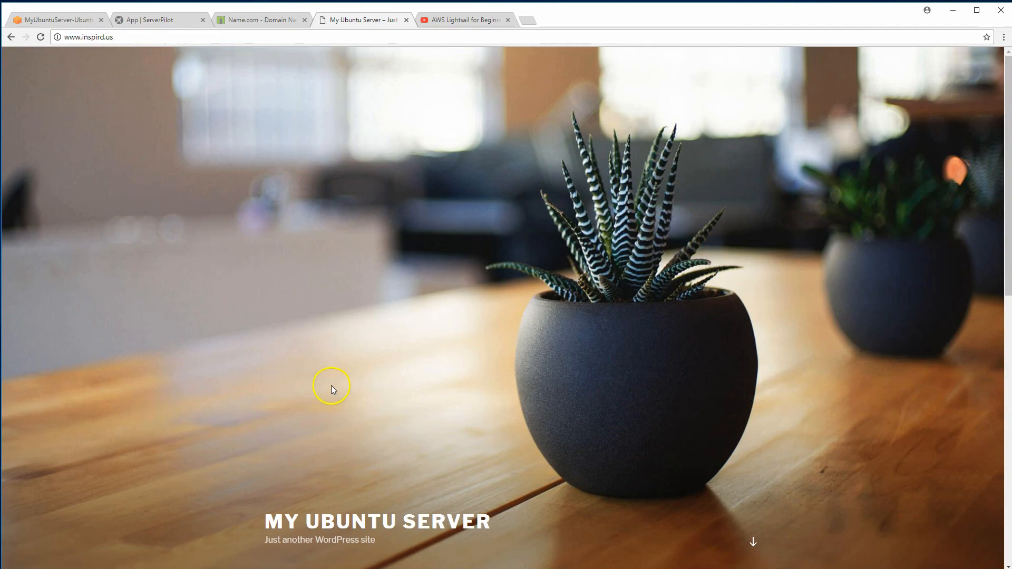
scroll(331, 386, down, 4)
scroll(333, 390, down, 3)
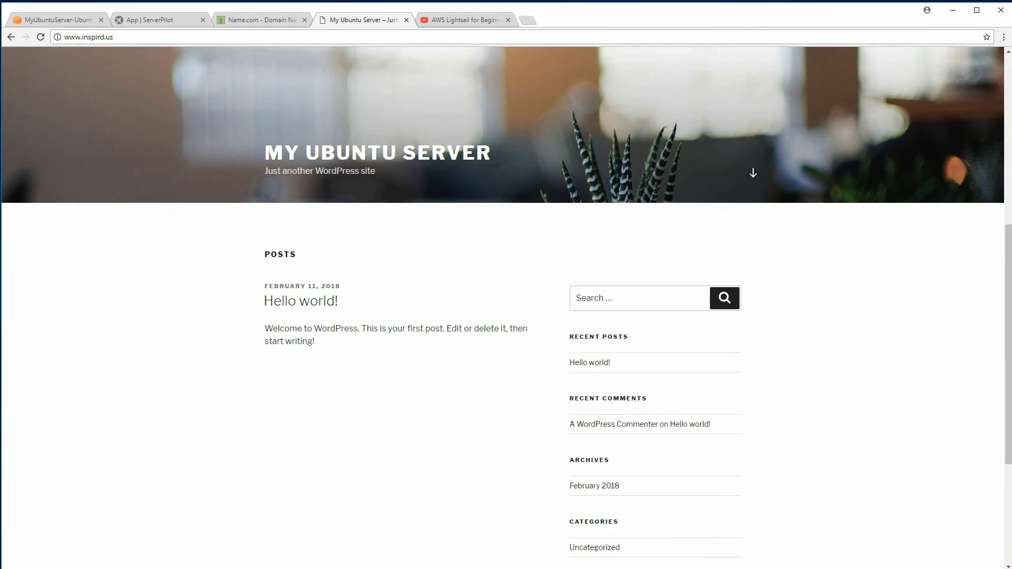
key(alt+Tab)
click(504, 197)
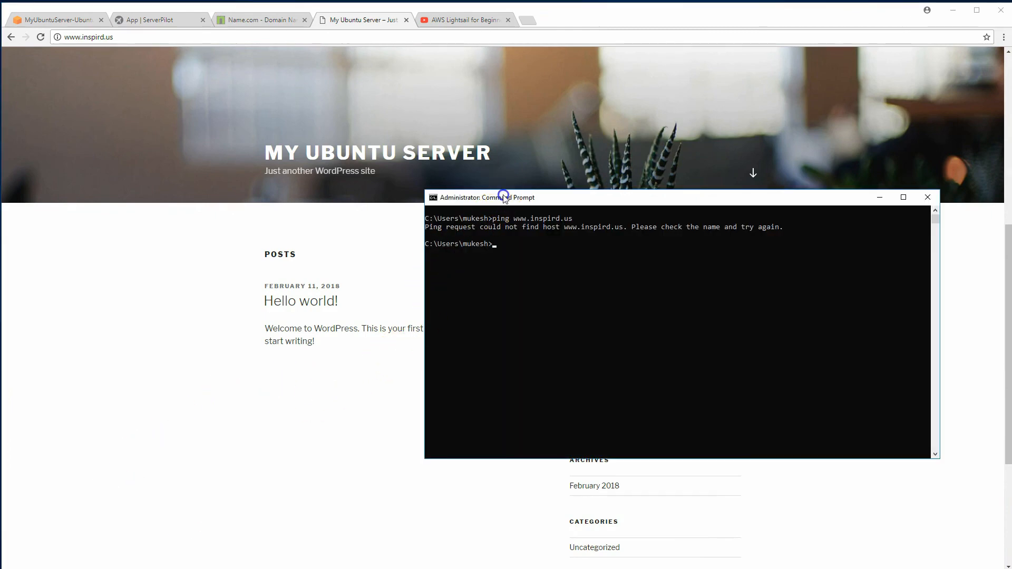
drag(503, 197, 470, 181)
text(ping )
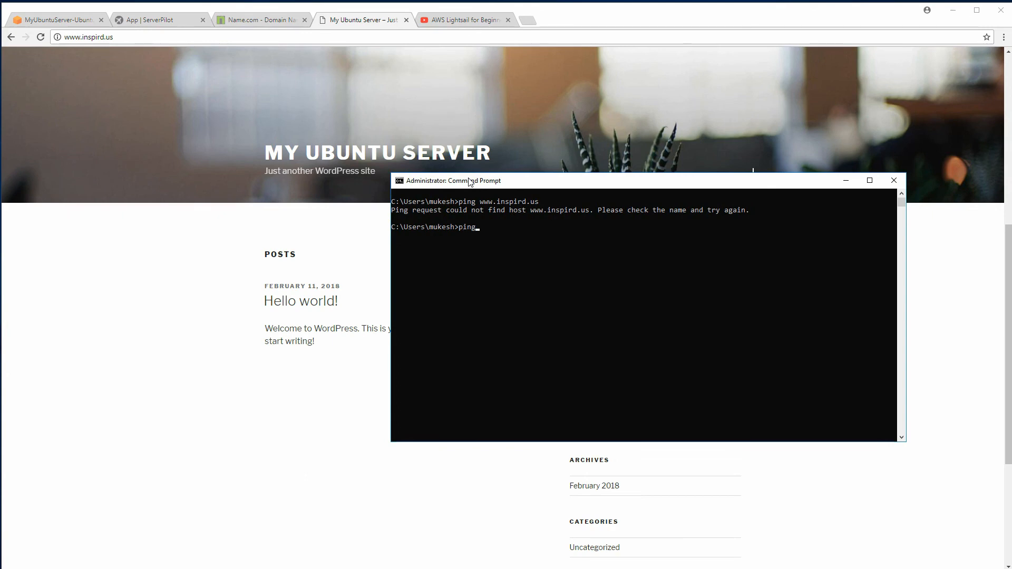
text(www.inspird.us)
key(Return)
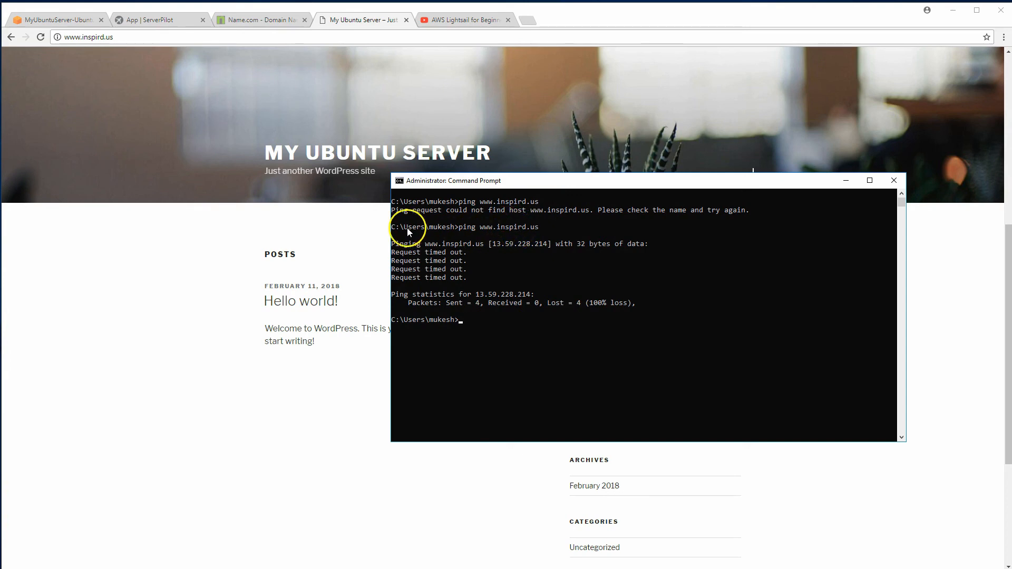
click(894, 182)
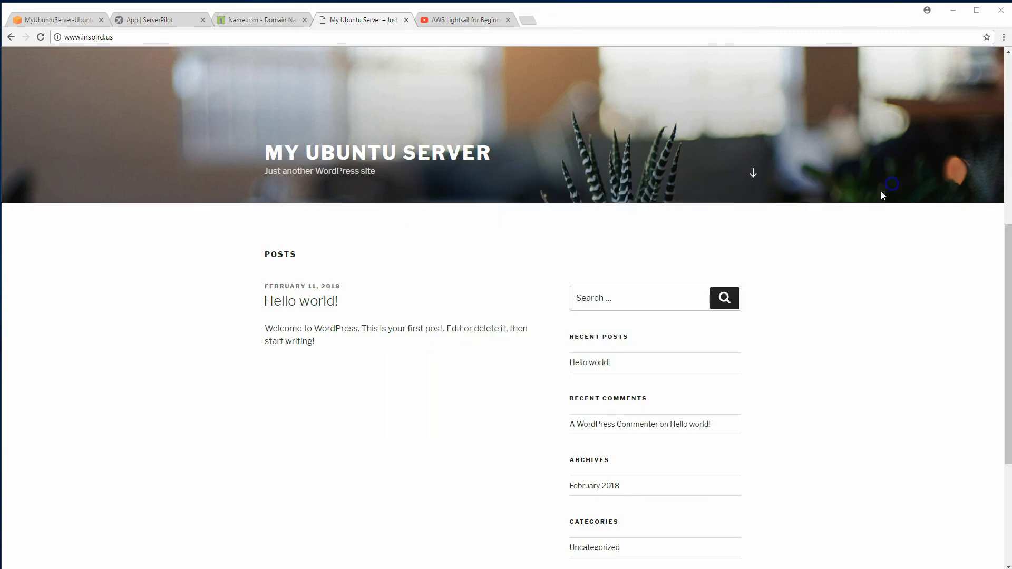
click(148, 38)
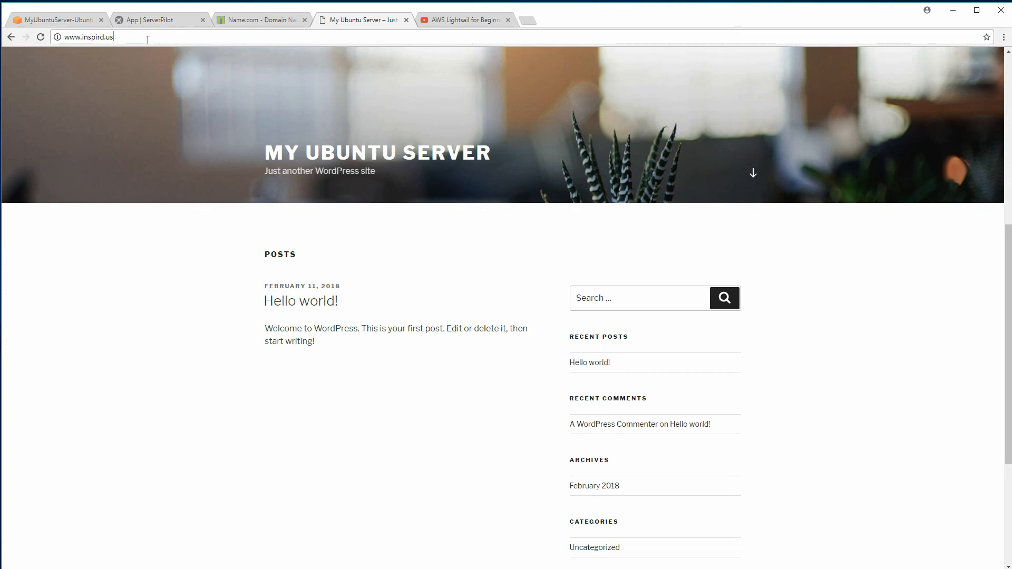
text(/wp-)
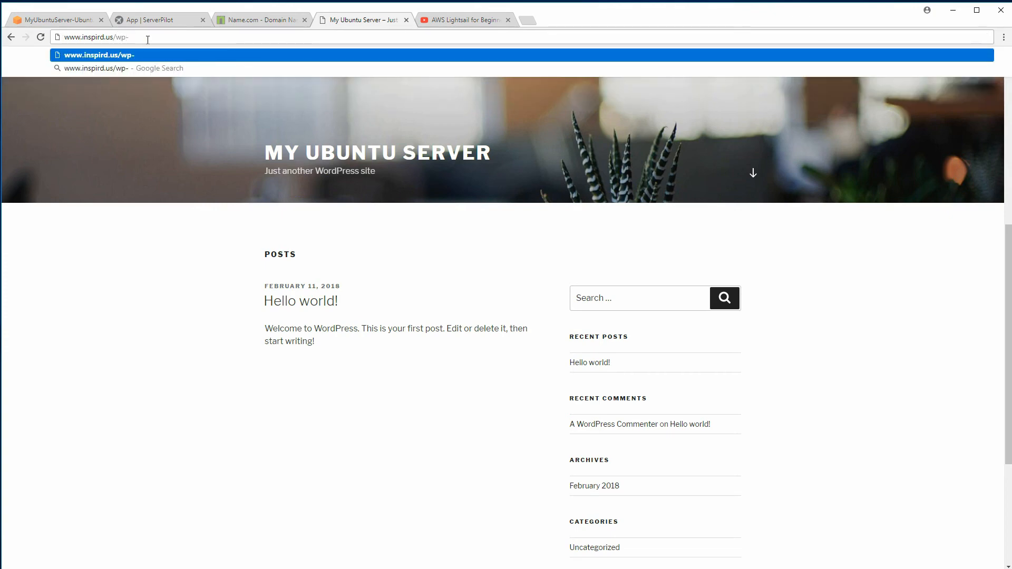
text(admin)
key(Return)
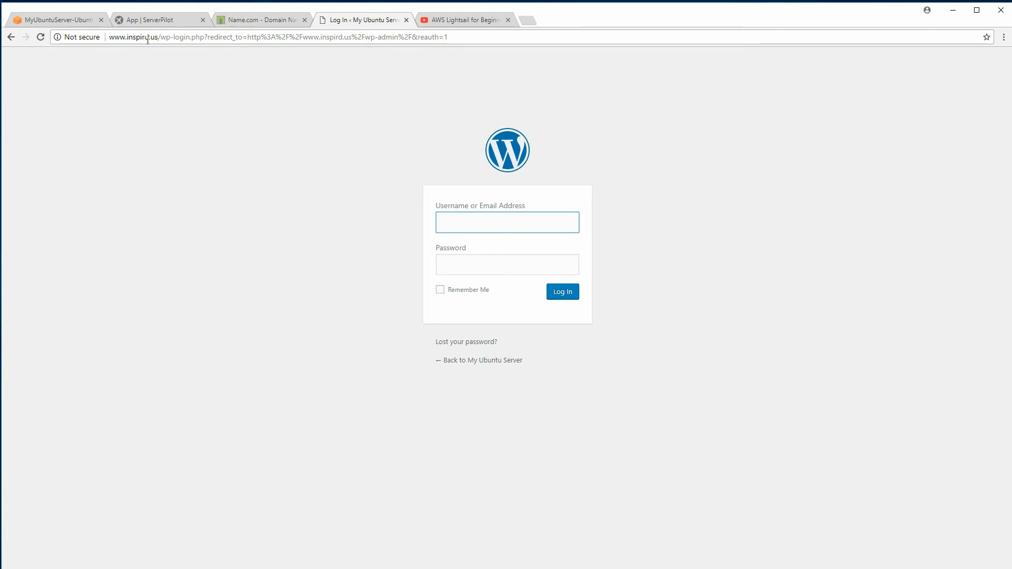
Log in with the admin username and password, dismissing the save-password prompt
text(ubuntuuser)
key(Tab)
text(*****)
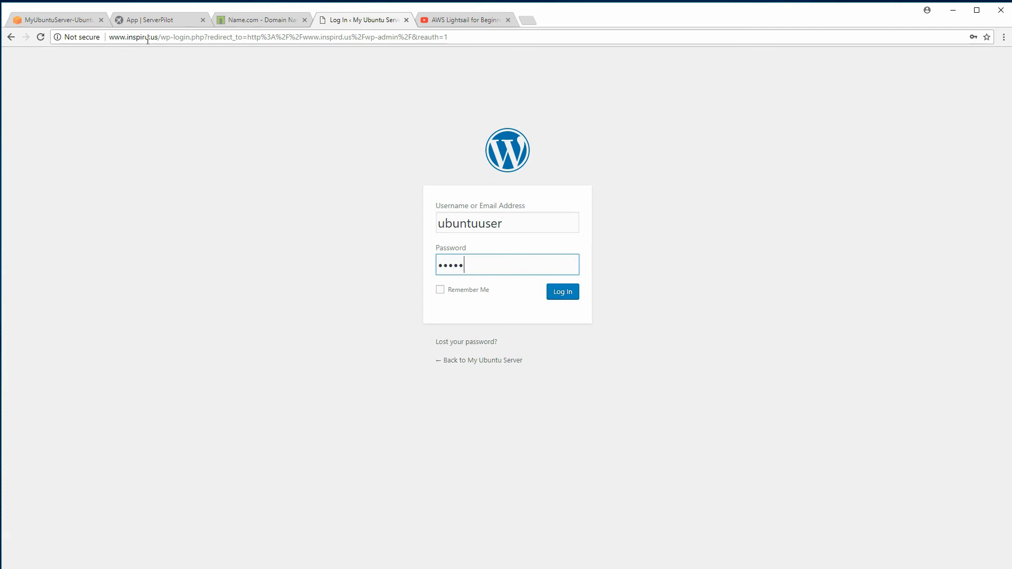
text(*******)
click(562, 291)
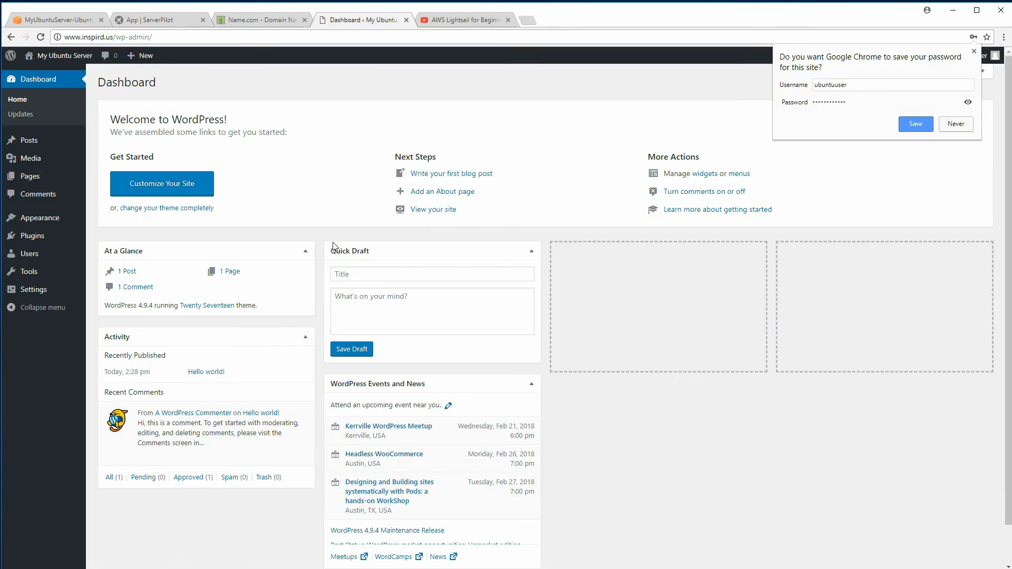
click(977, 52)
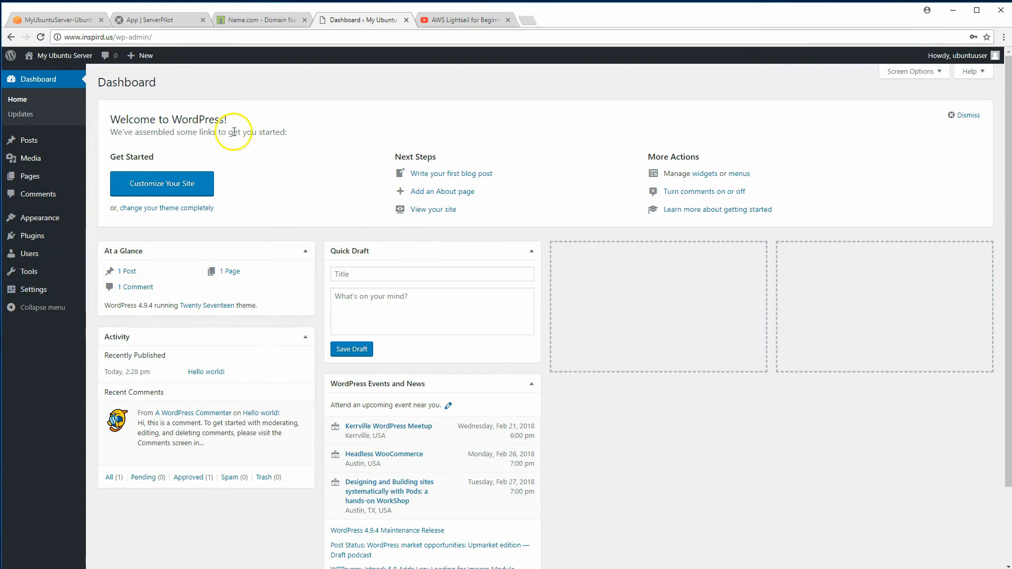
Go to ServerPilot's Apps list and start a new app with Create App
click(157, 25)
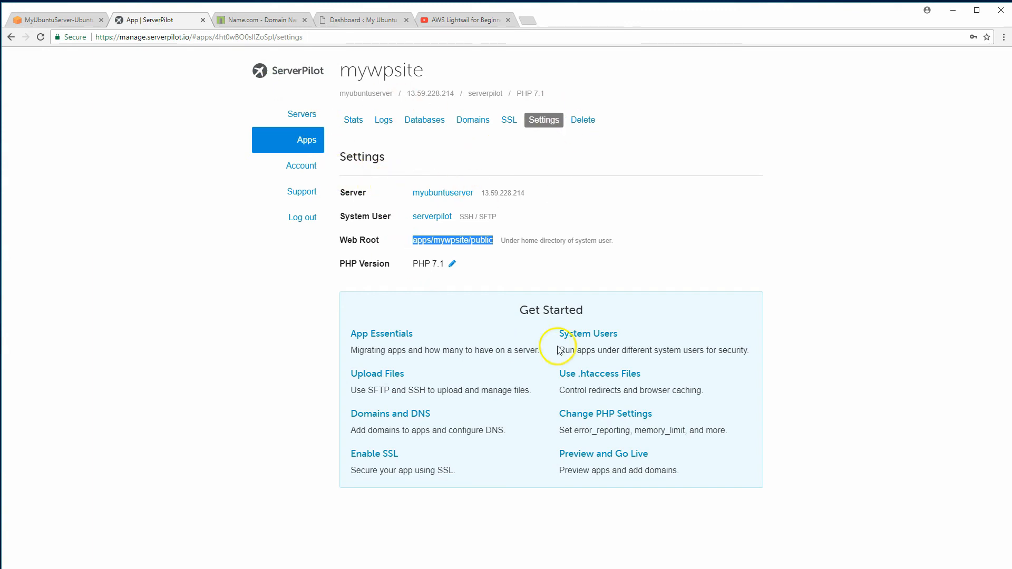
click(309, 141)
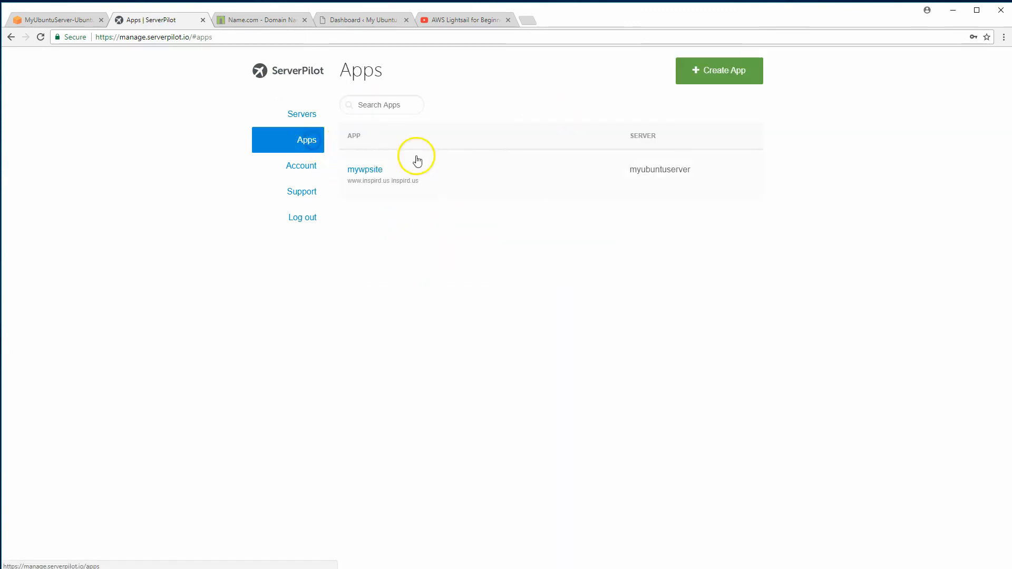
click(701, 72)
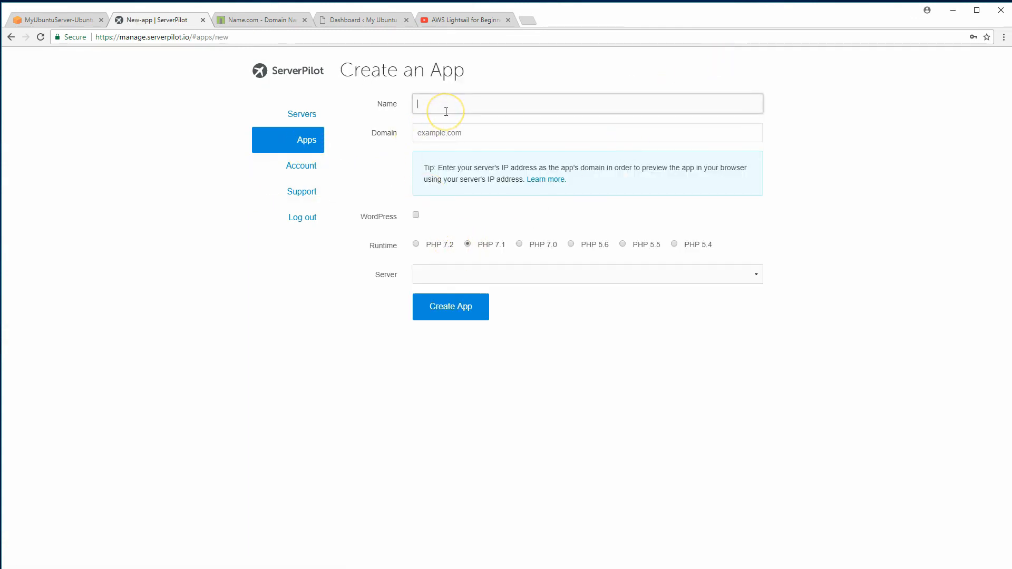
Name the new app my2ndwpsite with domain 2.inspird.us
text(my2ndwpsite)
key(Tab)
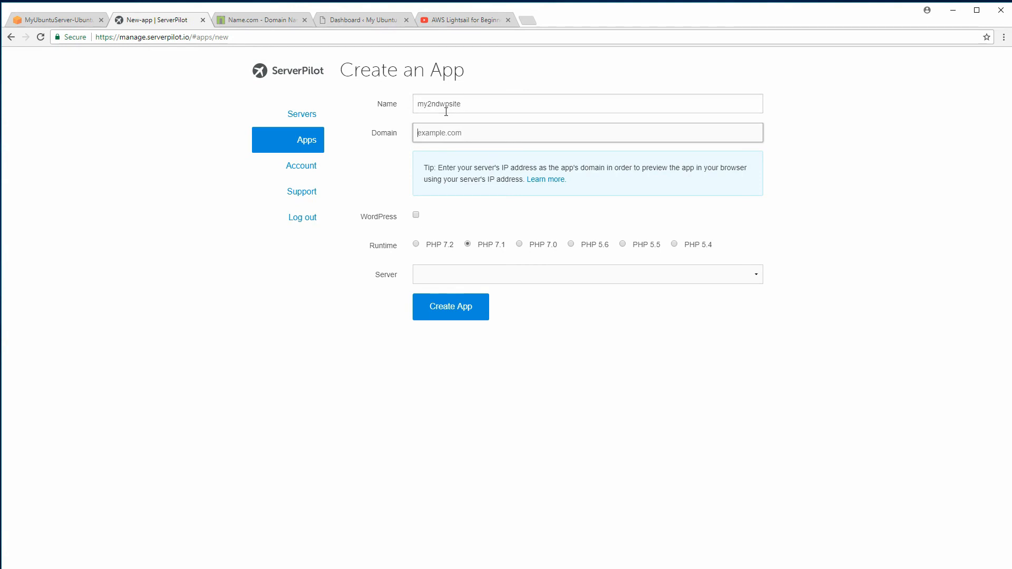
text(2.inpirs)
text(.us)
click(431, 134)
text(s)
Enable WordPress titled 'my second website' with the suggested admin username and a password
click(416, 215)
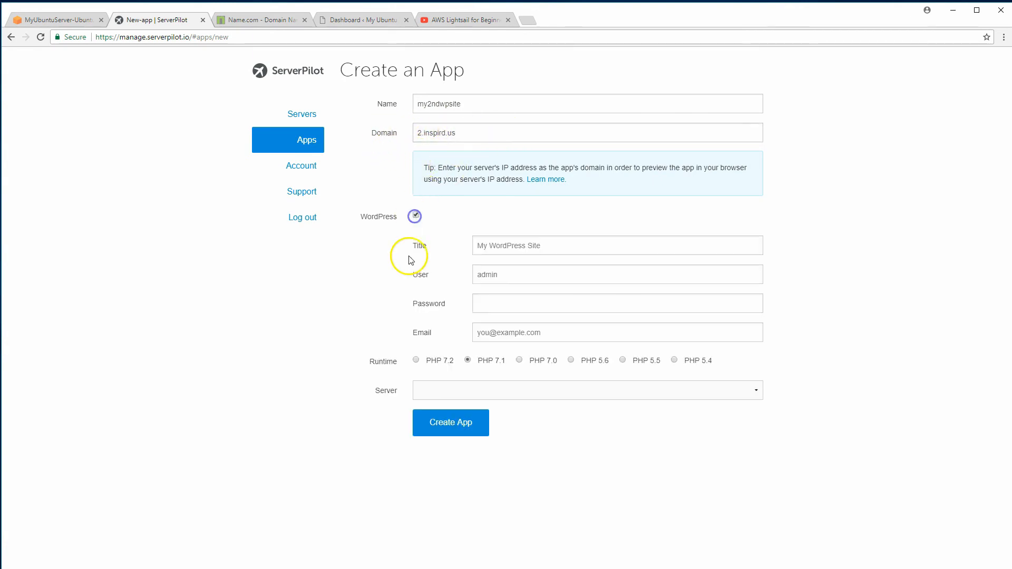
click(489, 250)
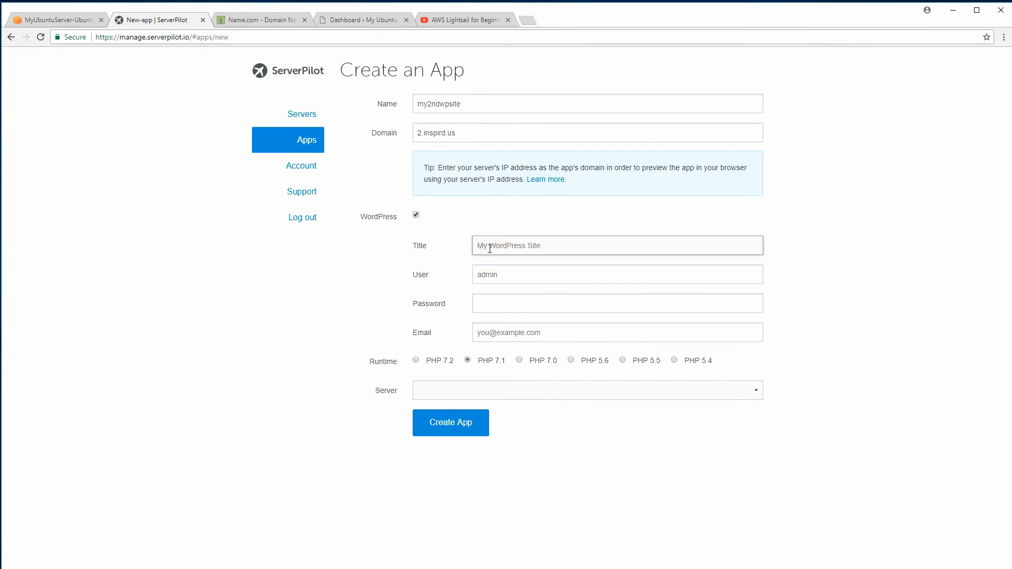
text(my2)
text(econd websit)
text(e)
key(Tab)
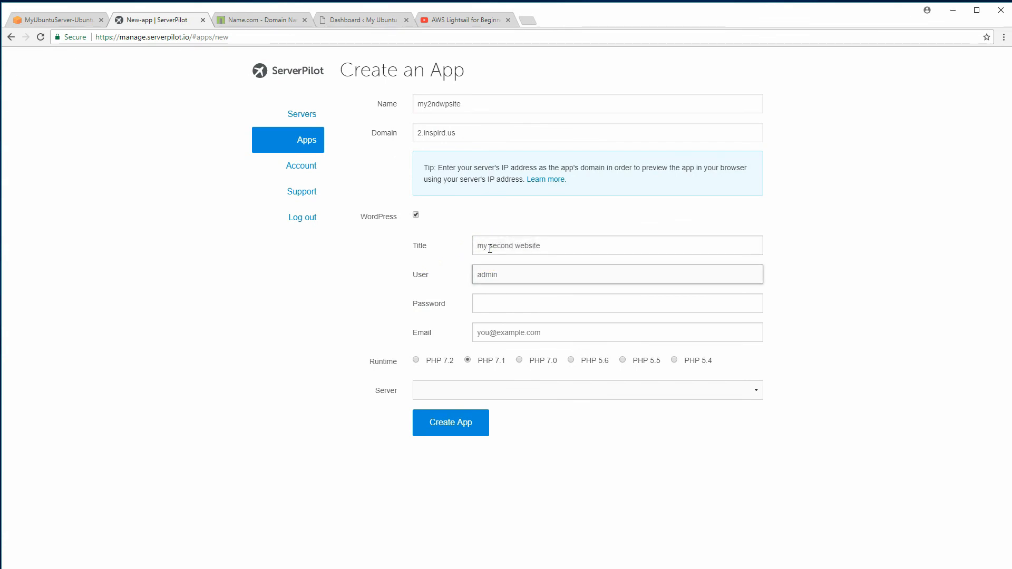
text(ub)
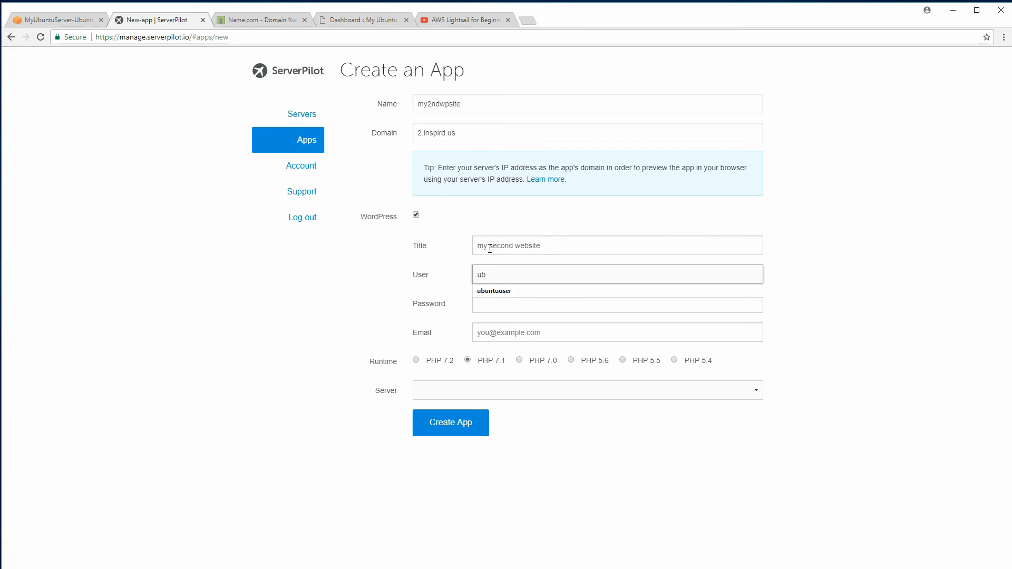
key(Down)
key(Tab)
text(••)
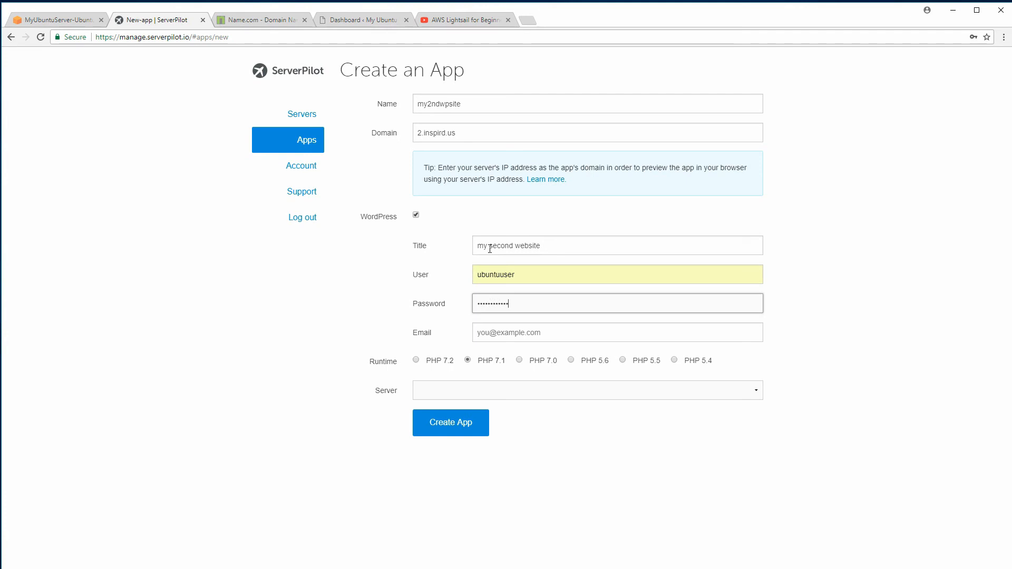
Put the app on myubuntuserver, add the admin e-mail, and create it
click(431, 390)
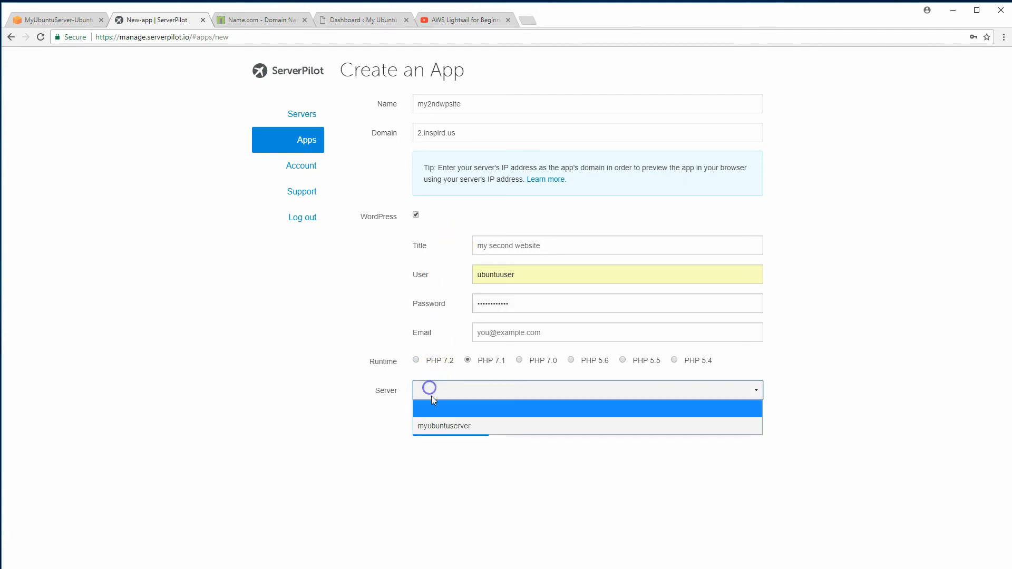
click(436, 427)
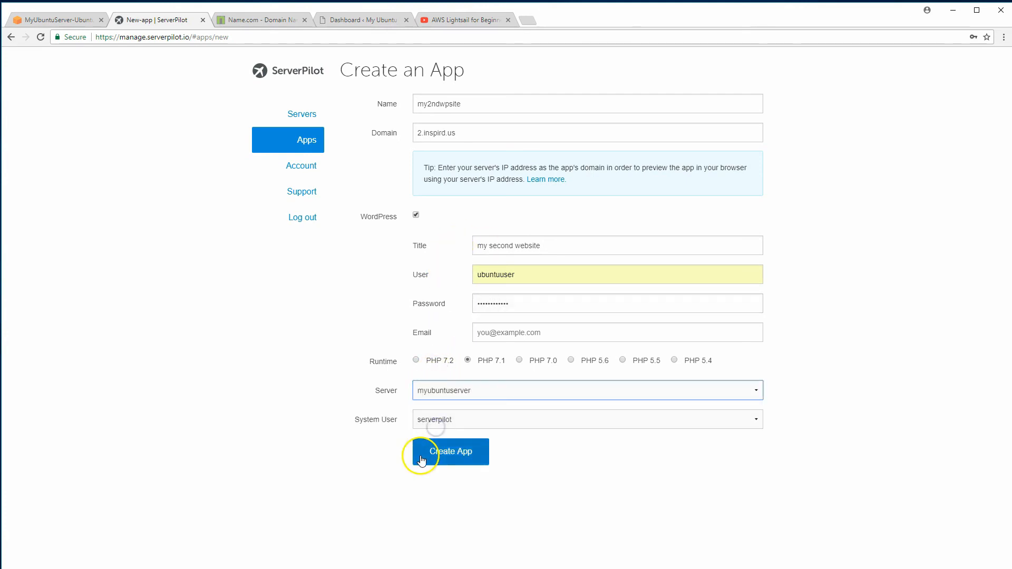
click(458, 459)
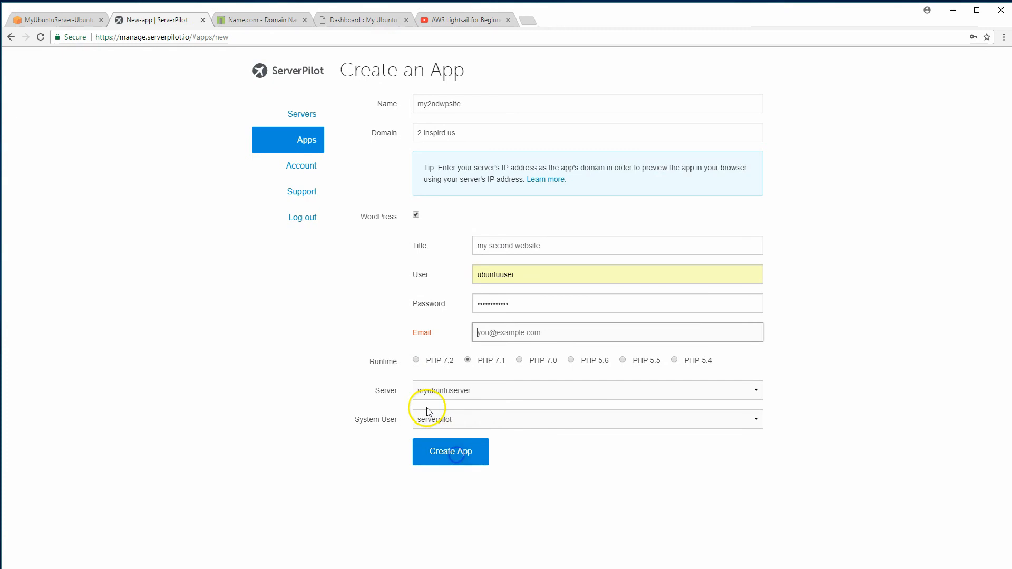
click(494, 341)
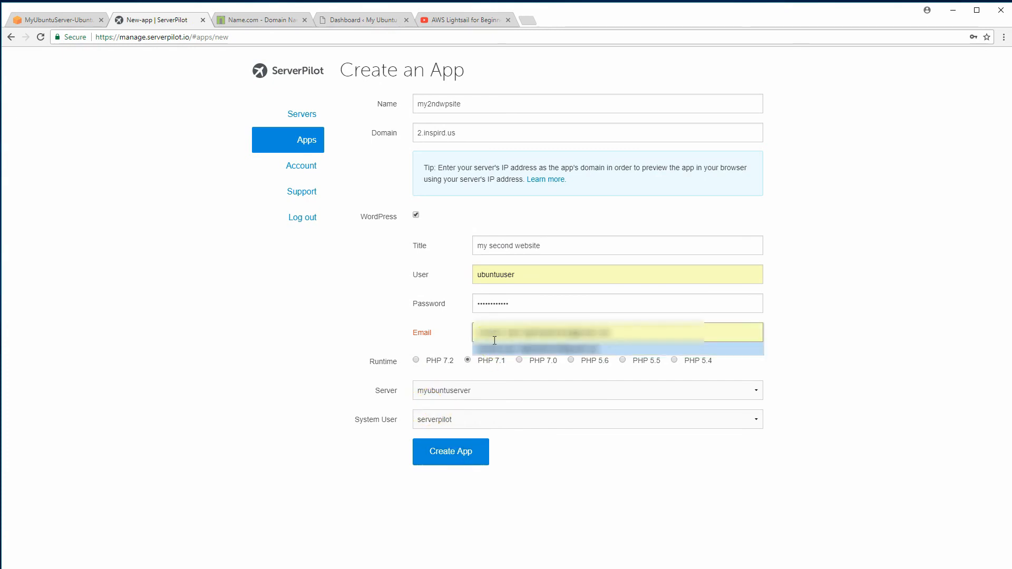
click(483, 351)
click(449, 453)
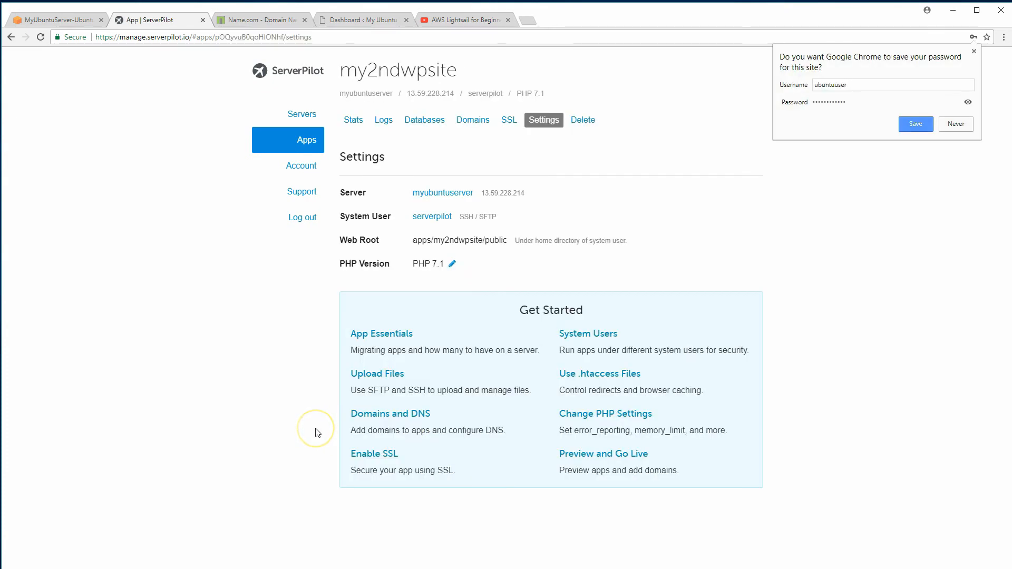
click(974, 51)
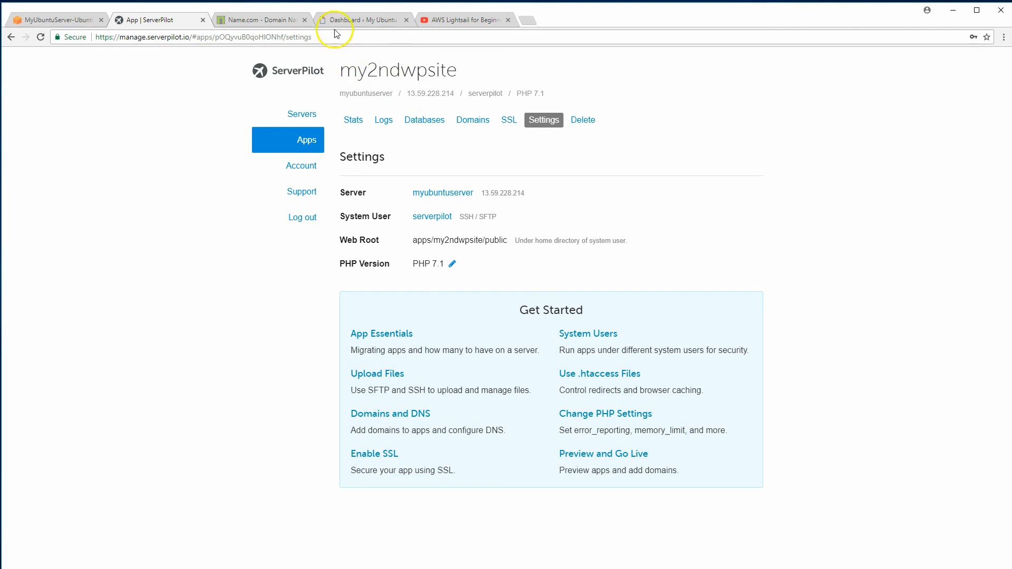
Open 2.inspird.us in a new tab, reloading until the my second website homepage appears
click(527, 21)
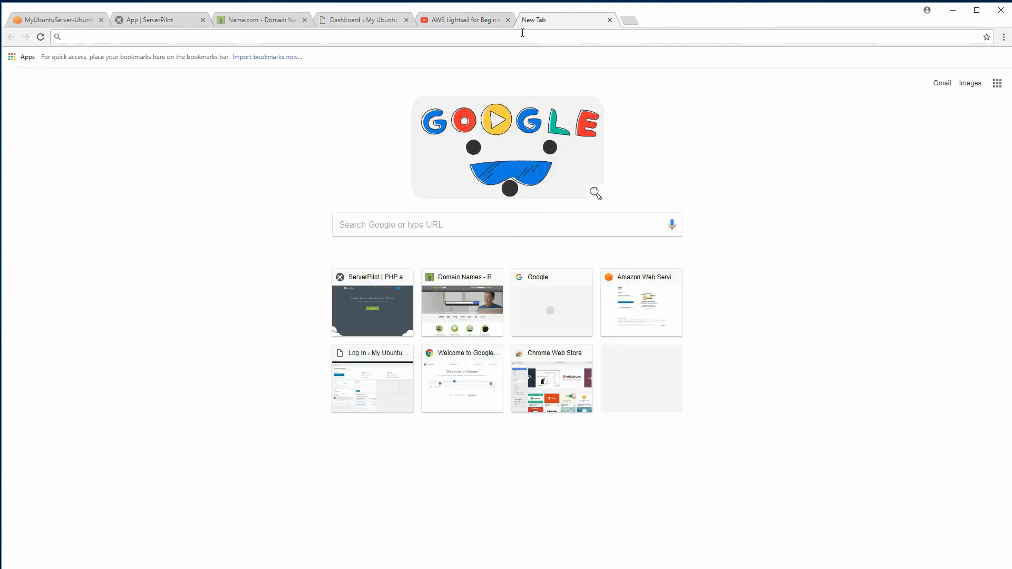
text(2.inspird)
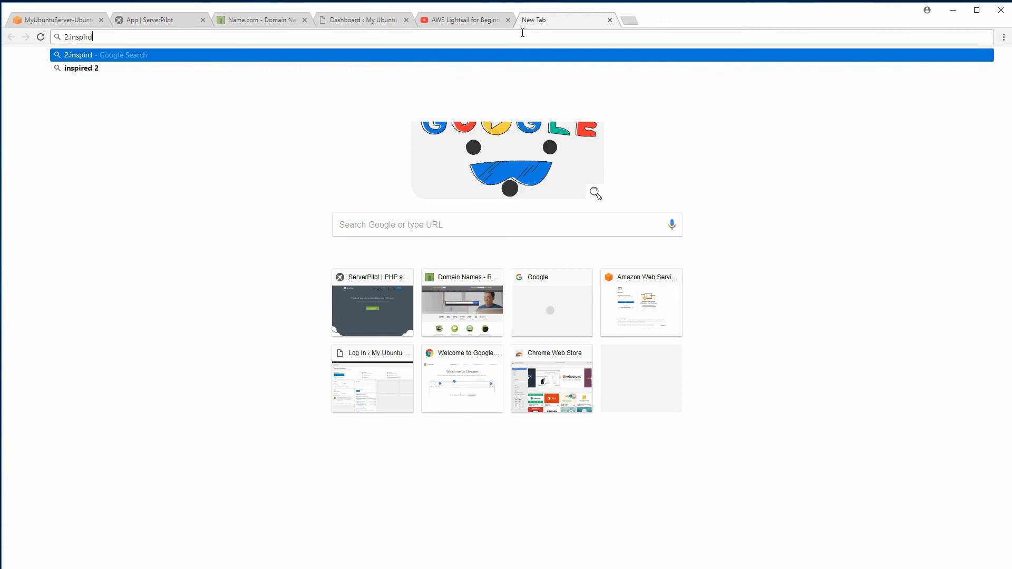
text(.us)
key(Return)
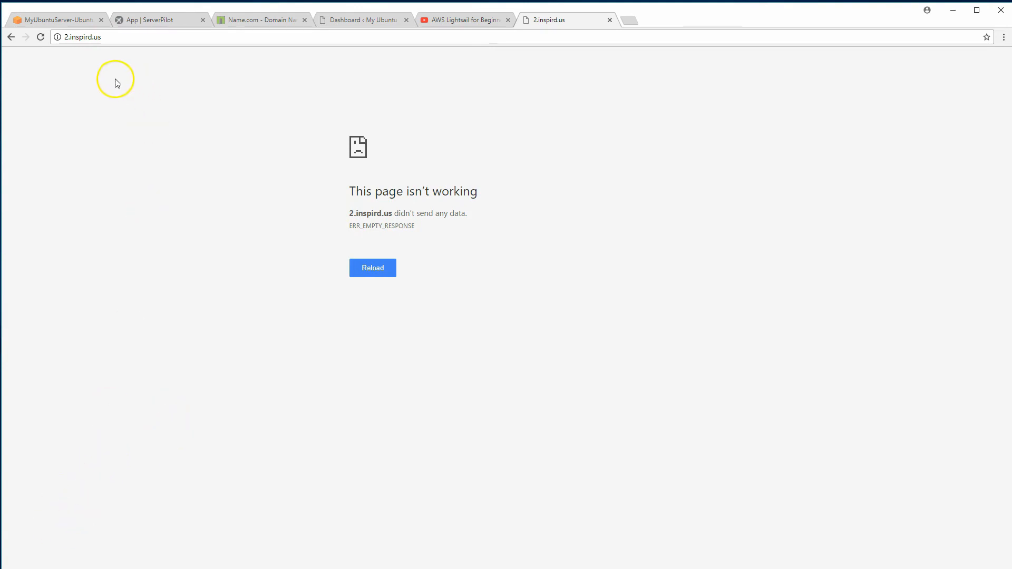
click(39, 37)
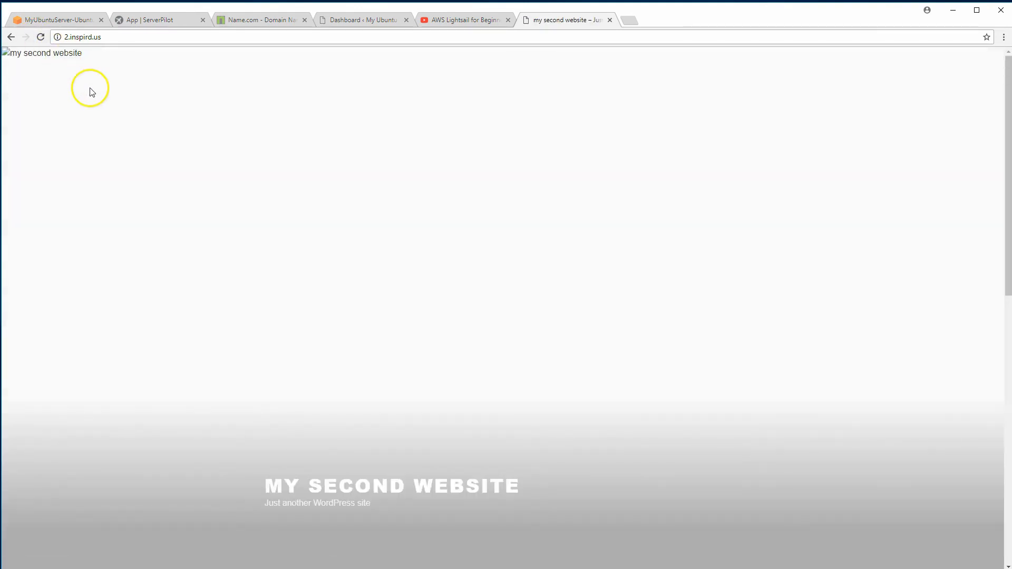
click(40, 37)
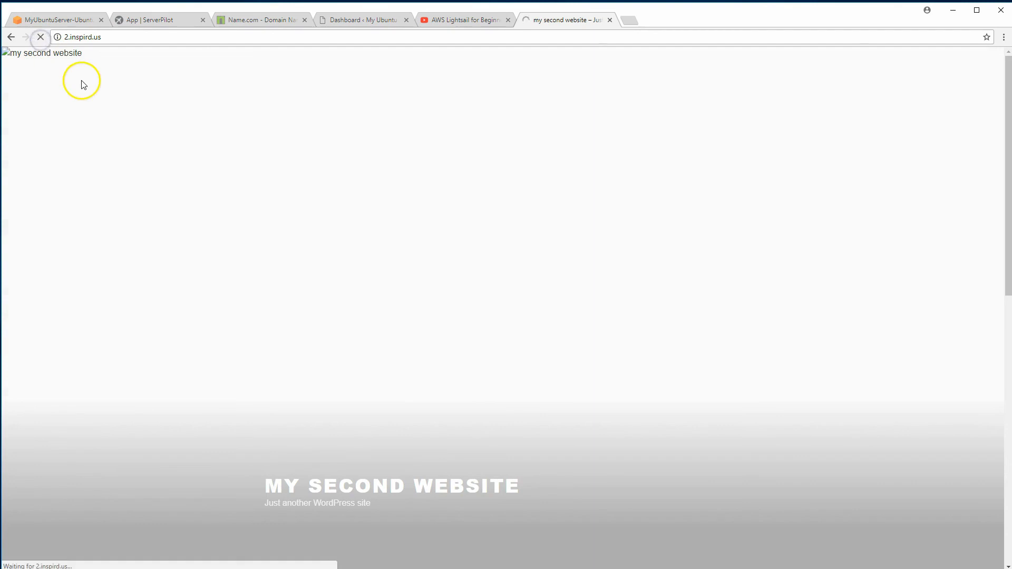